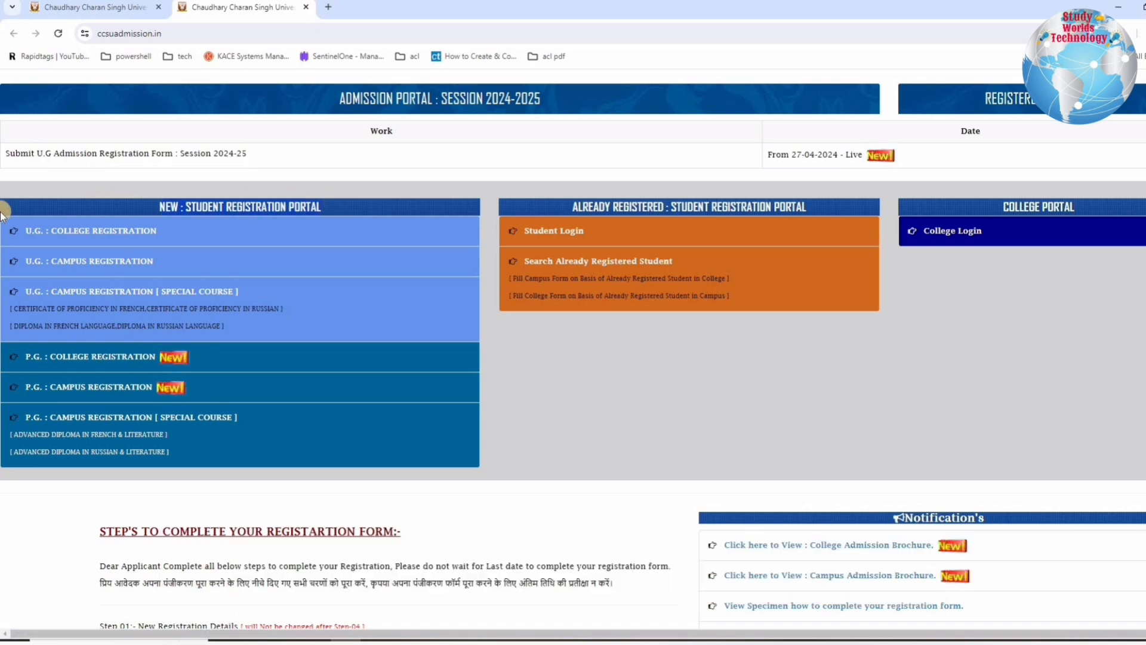
drag(227, 292, 24, 223)
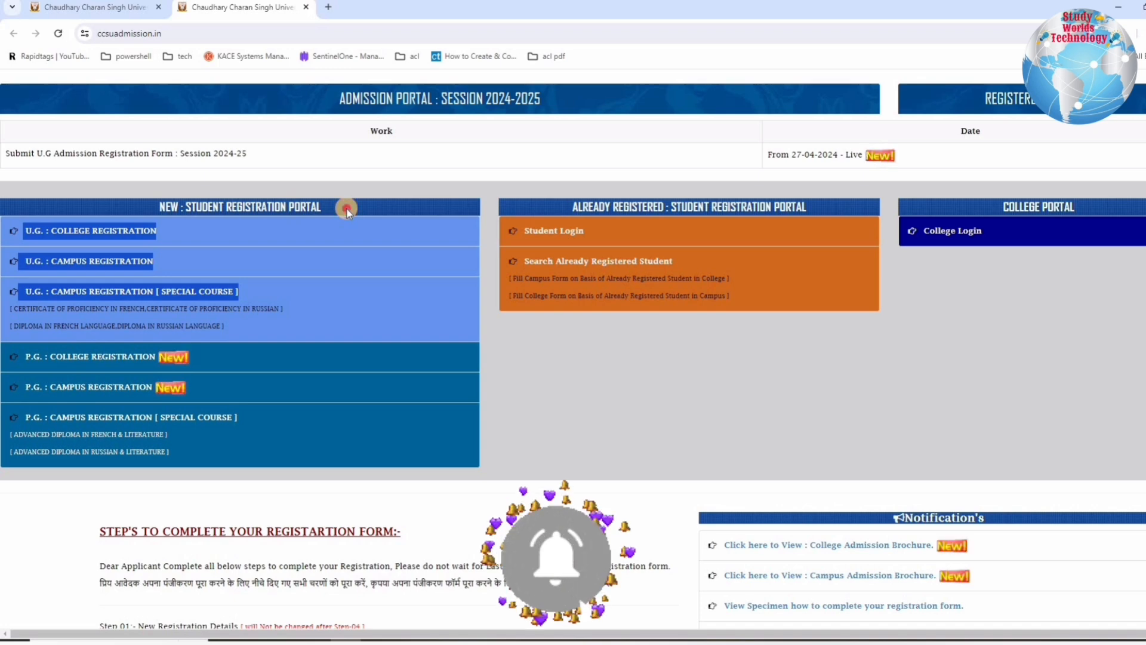
click(222, 304)
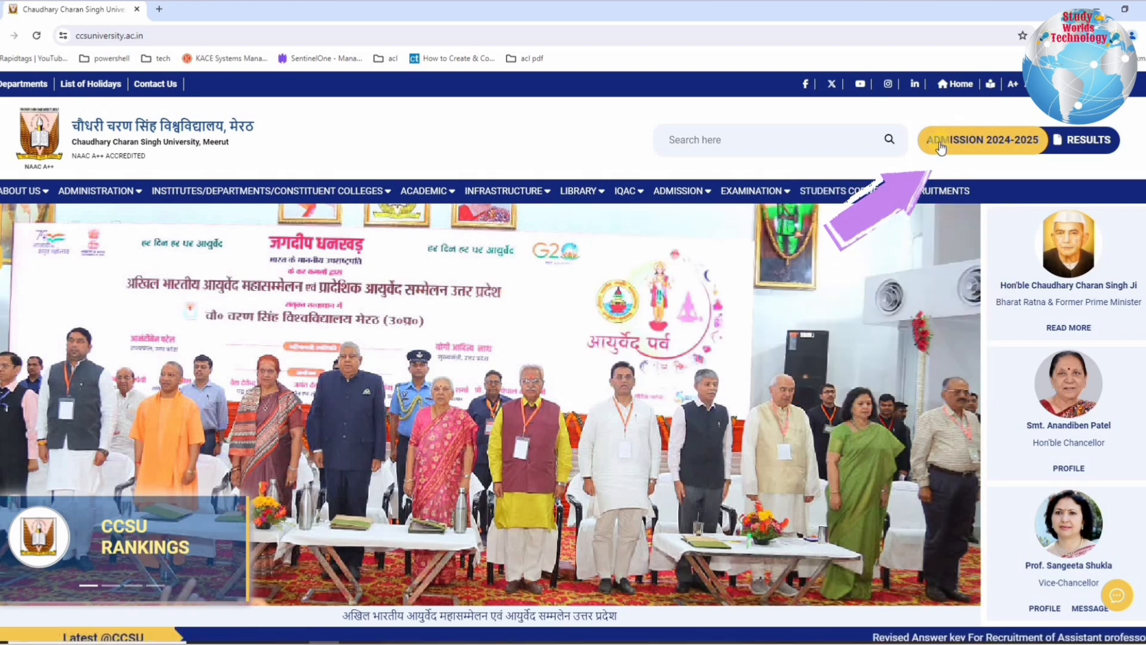
Step: Open the Campus / College Admission Portal 2024-25 from the university's Admission 2024-2025 page
click(1013, 145)
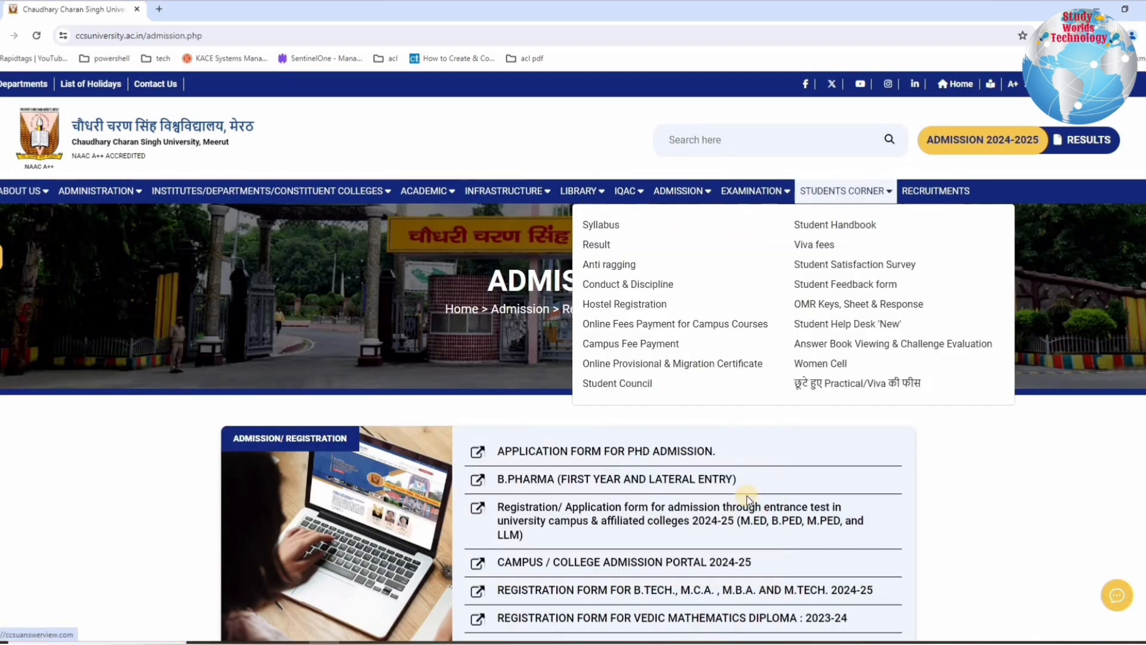
scroll(886, 469, down, 4)
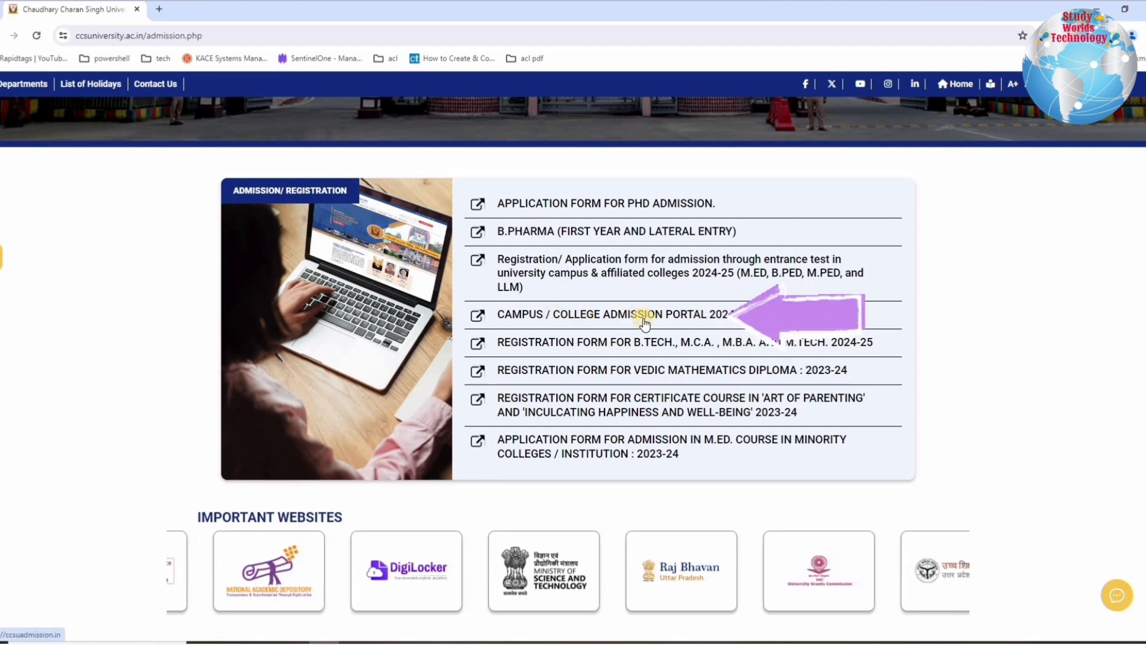
click(685, 323)
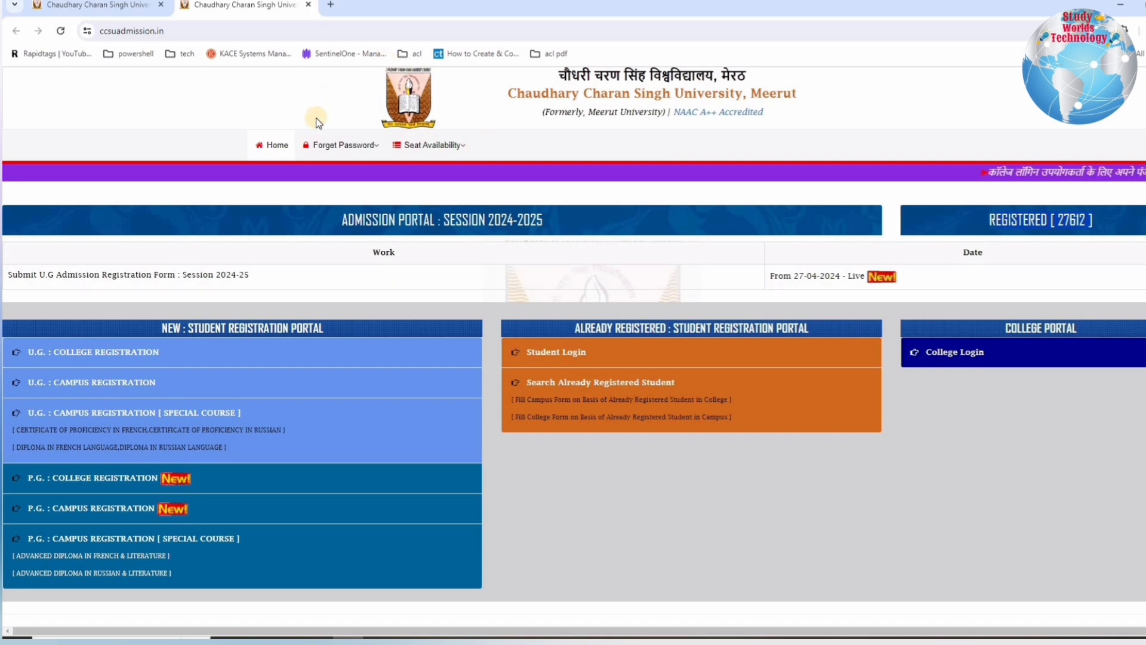
Step: Examine the new U.G. and P.G. registration options, including the special courses, and the already registered student links
scroll(316, 117, down, 2)
drag(39, 150, 184, 201)
click(283, 203)
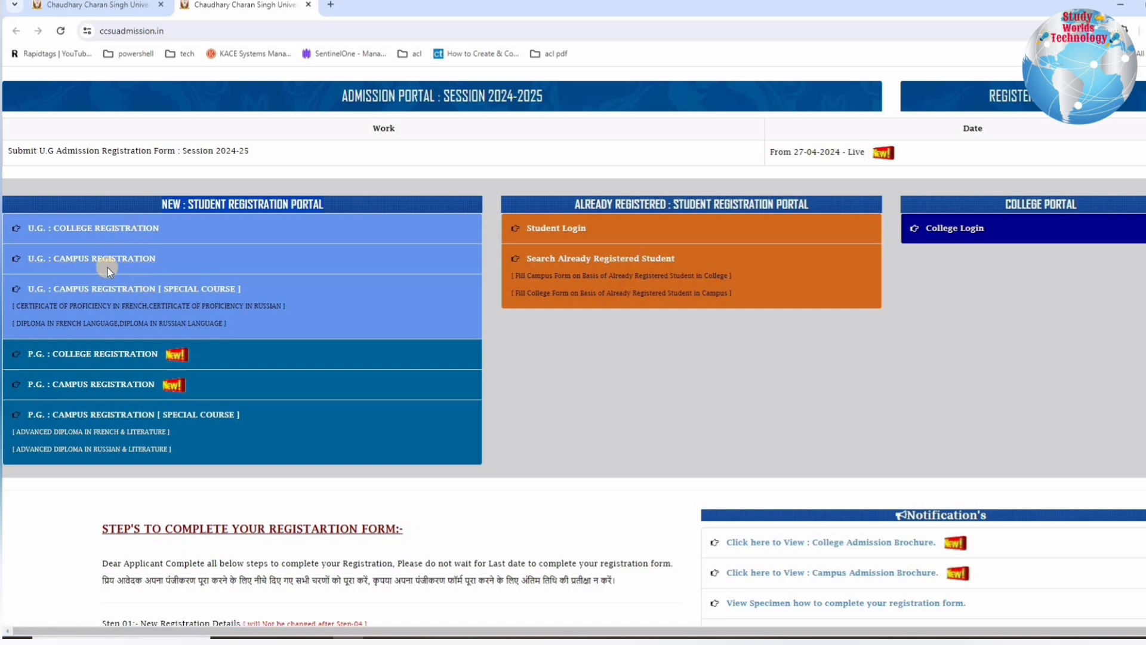
scroll(245, 245, down, 3)
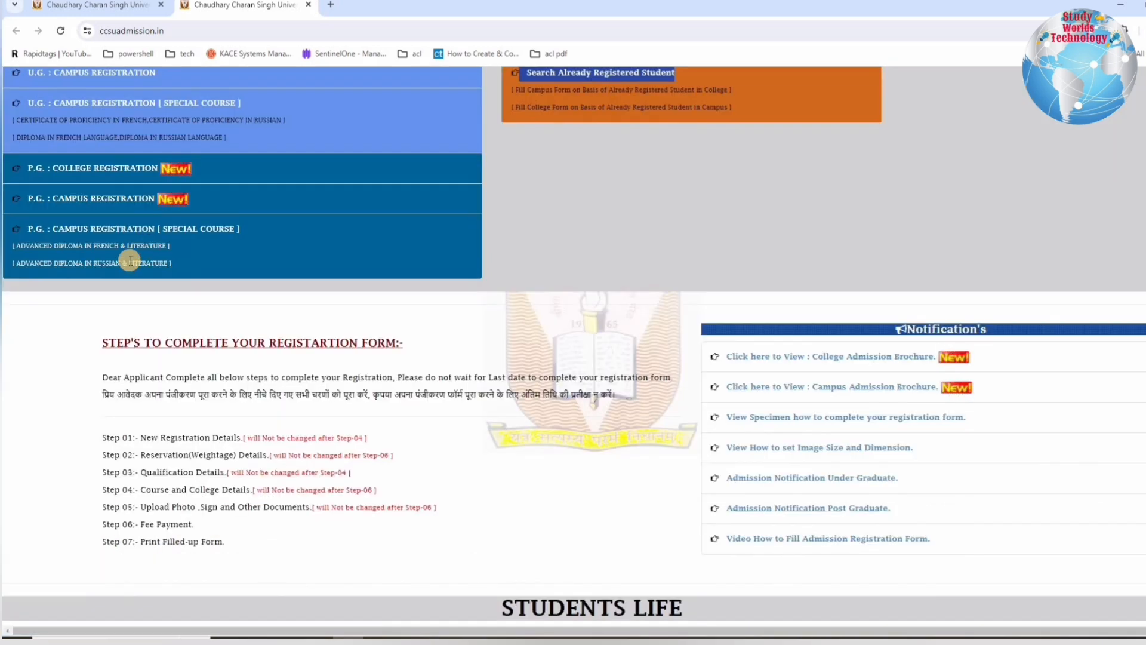
scroll(128, 259, up, 2)
drag(20, 293, 210, 372)
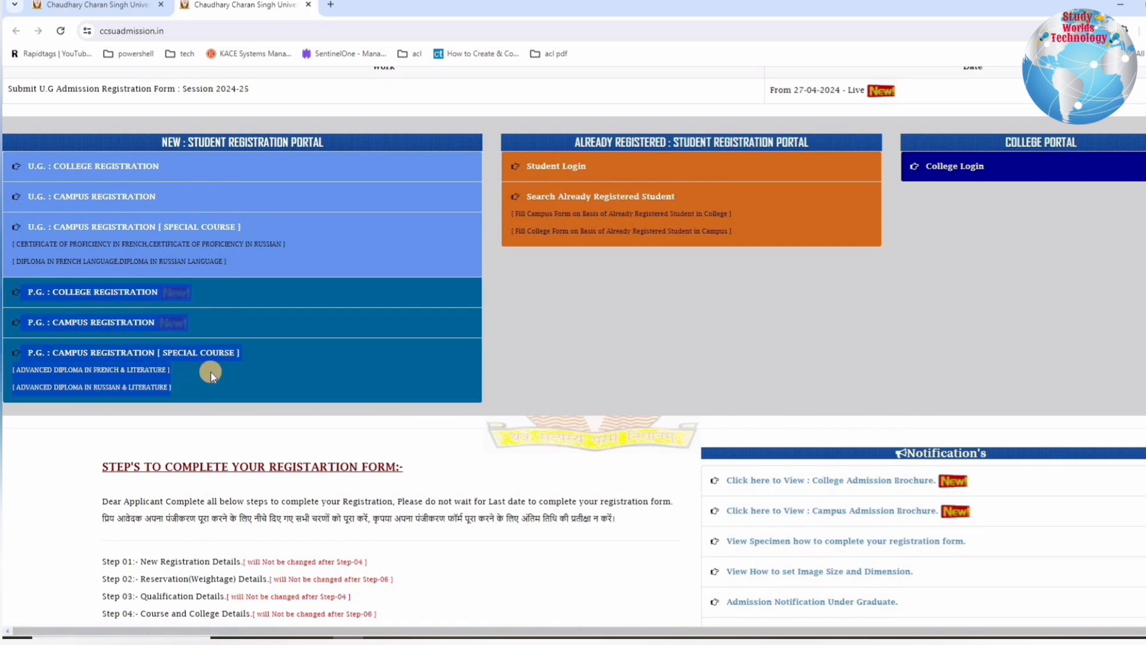
click(119, 327)
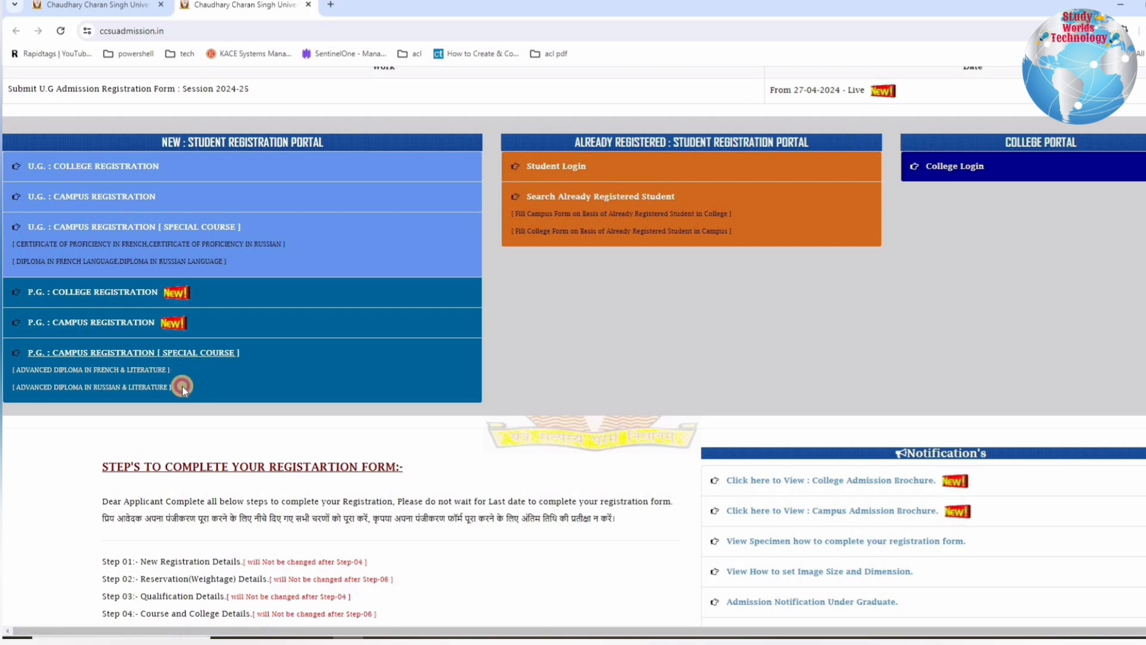
click(75, 349)
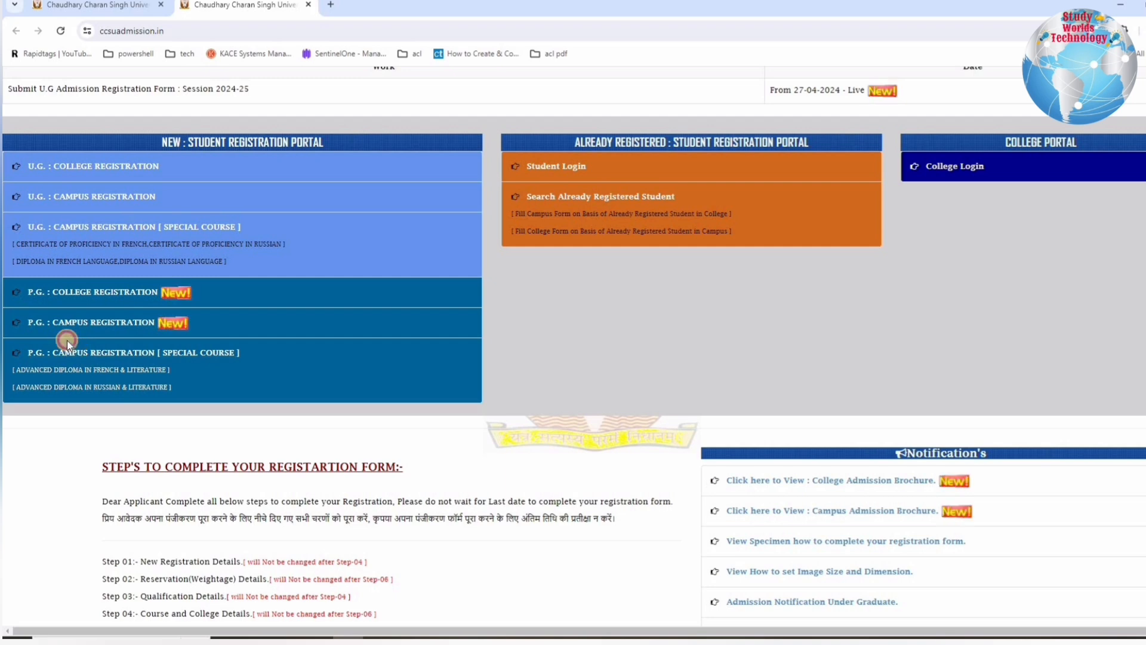
drag(67, 340, 40, 296)
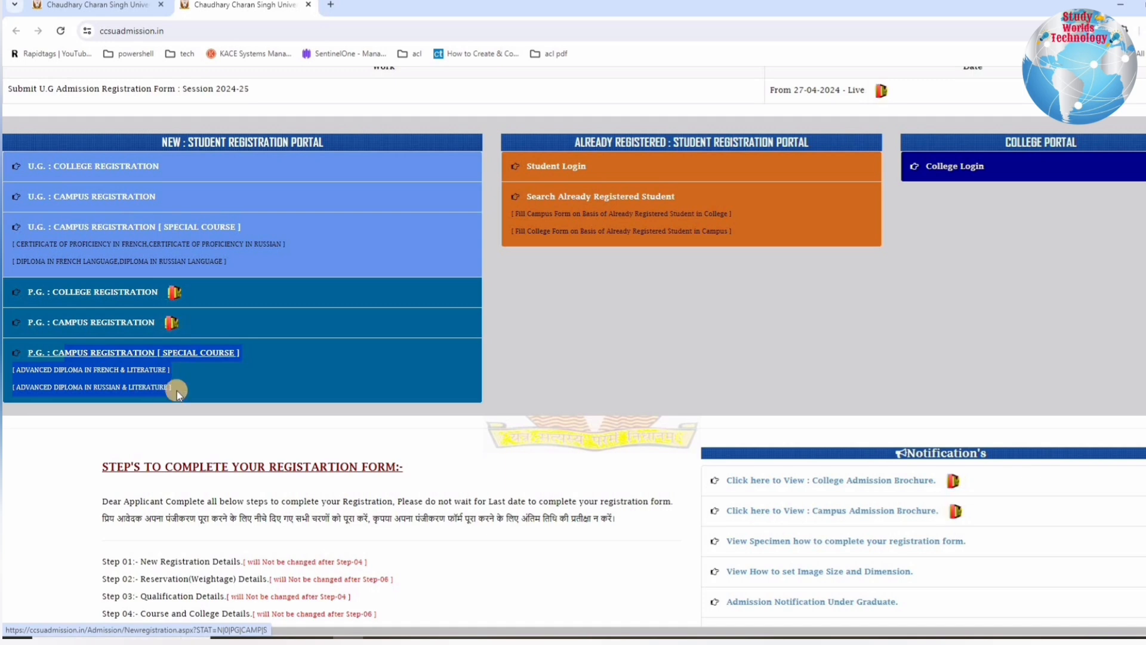
click(214, 394)
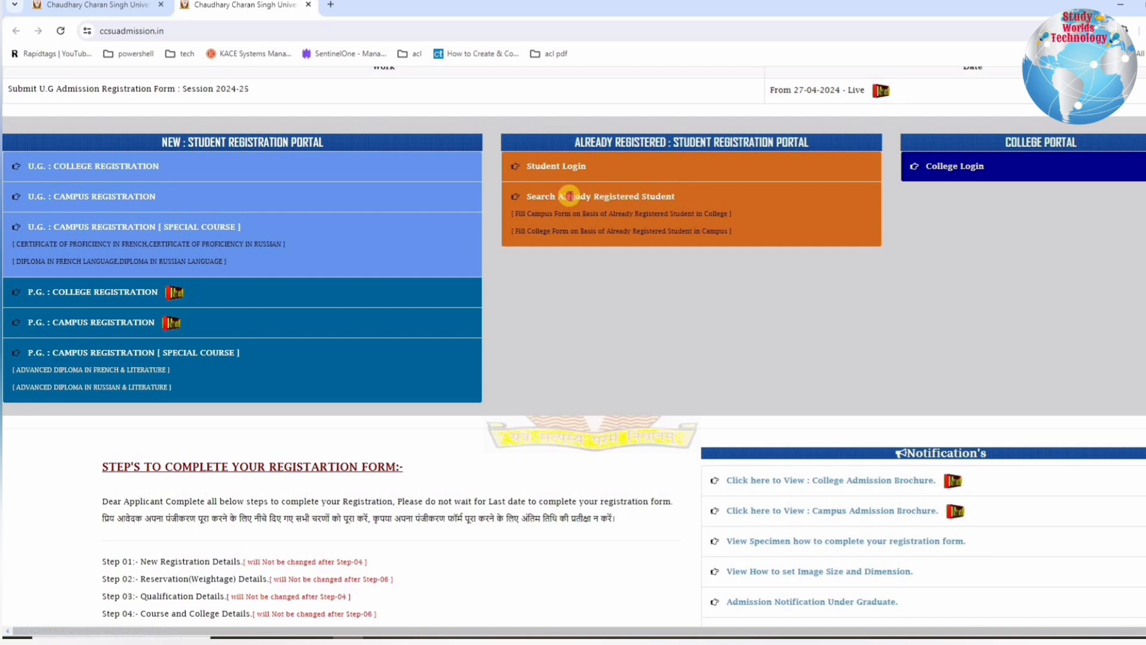
drag(534, 196, 530, 195)
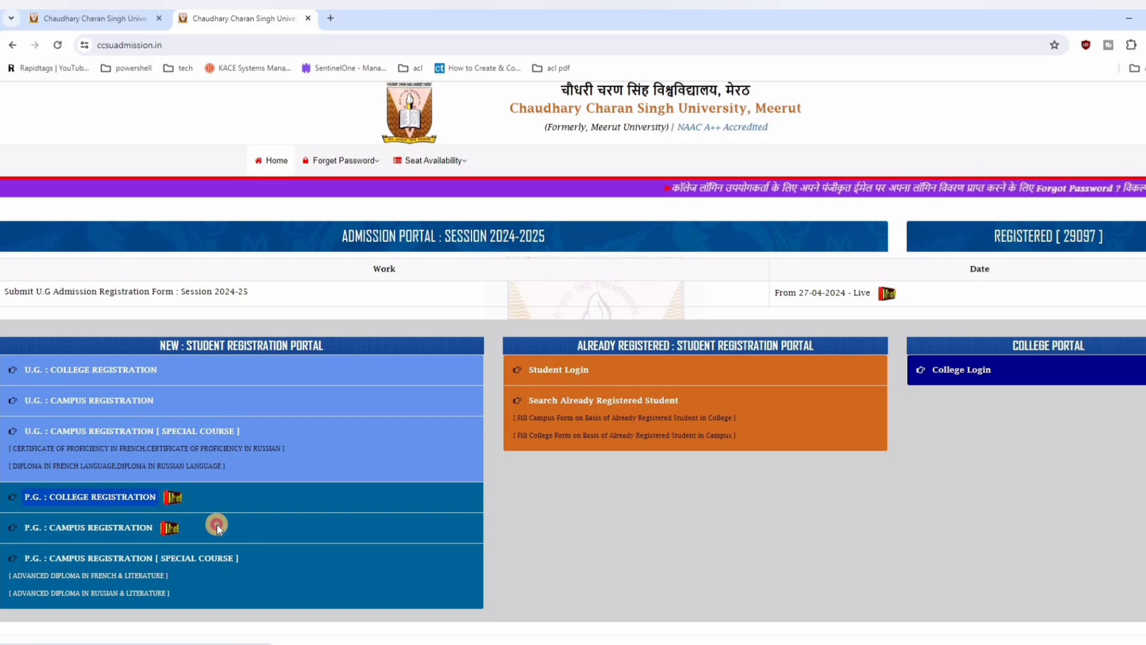
Step: Open the P.G. Campus registration form and review its applicant name, parents' names and date of birth fields
drag(186, 528, 28, 529)
click(27, 529)
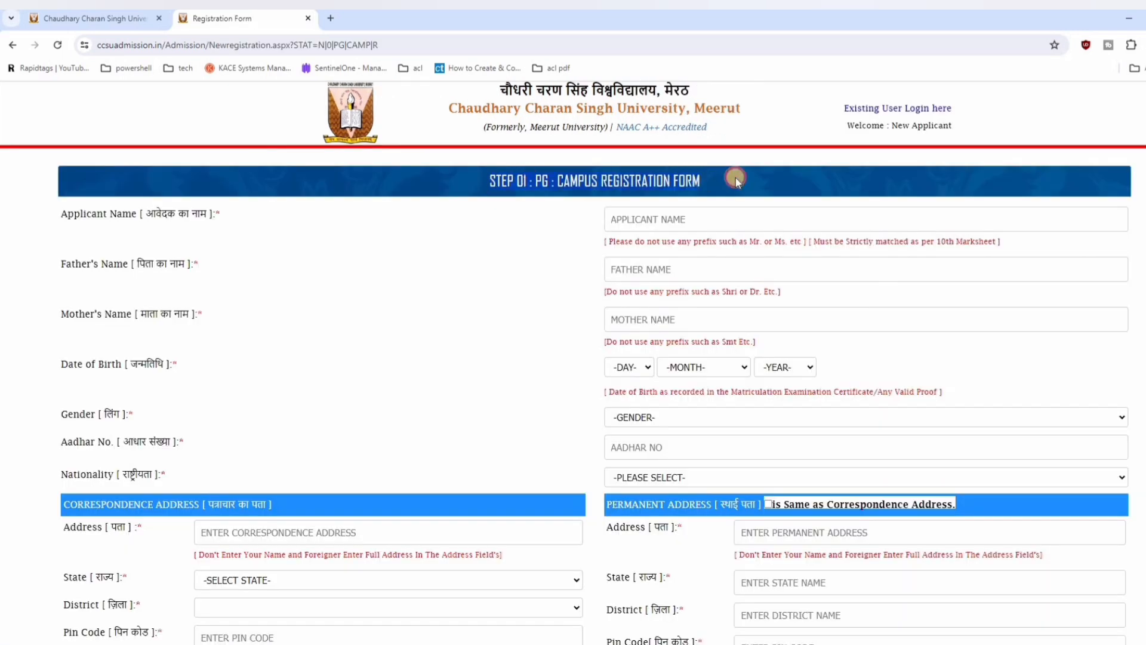
drag(10, 225, 265, 216)
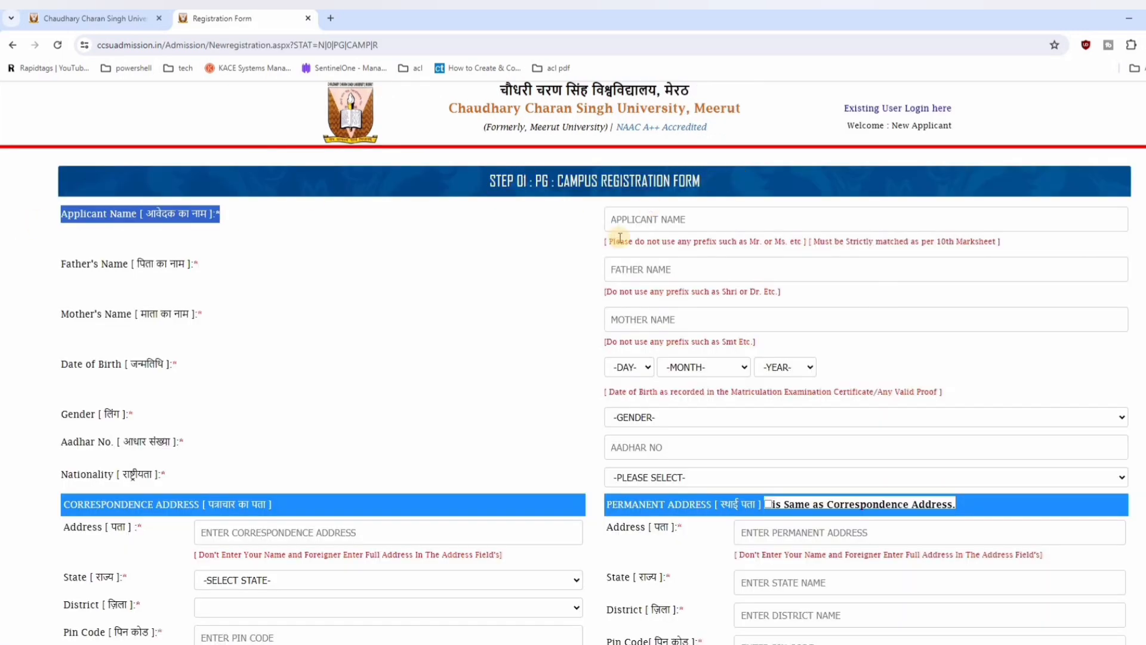
drag(137, 270, 705, 269)
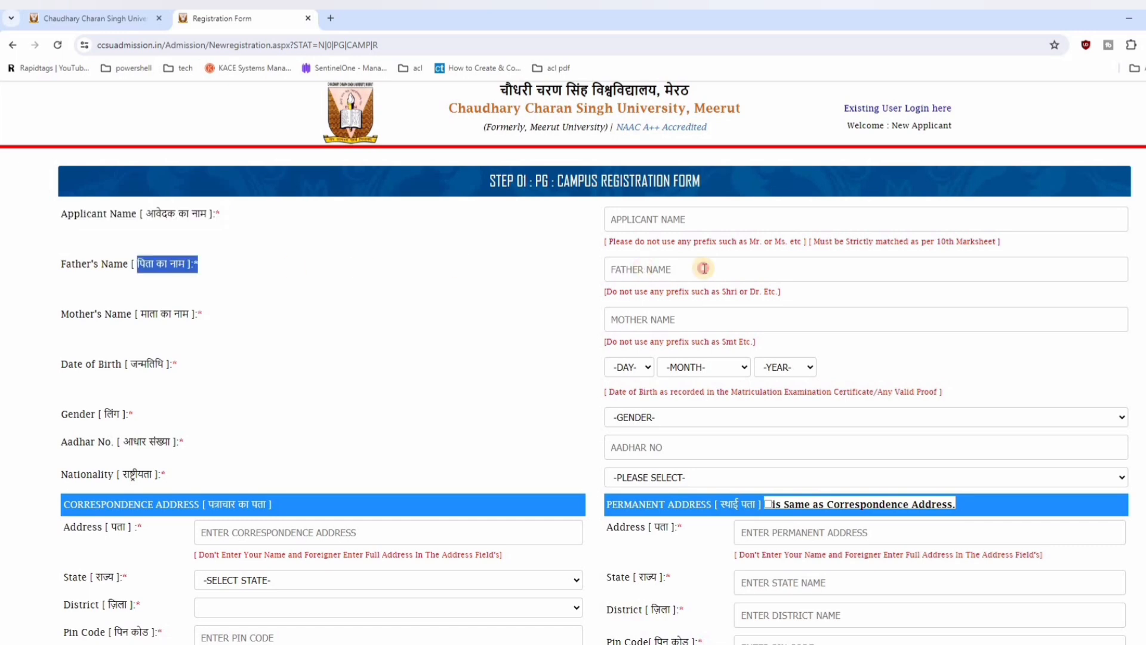
drag(68, 315, 763, 323)
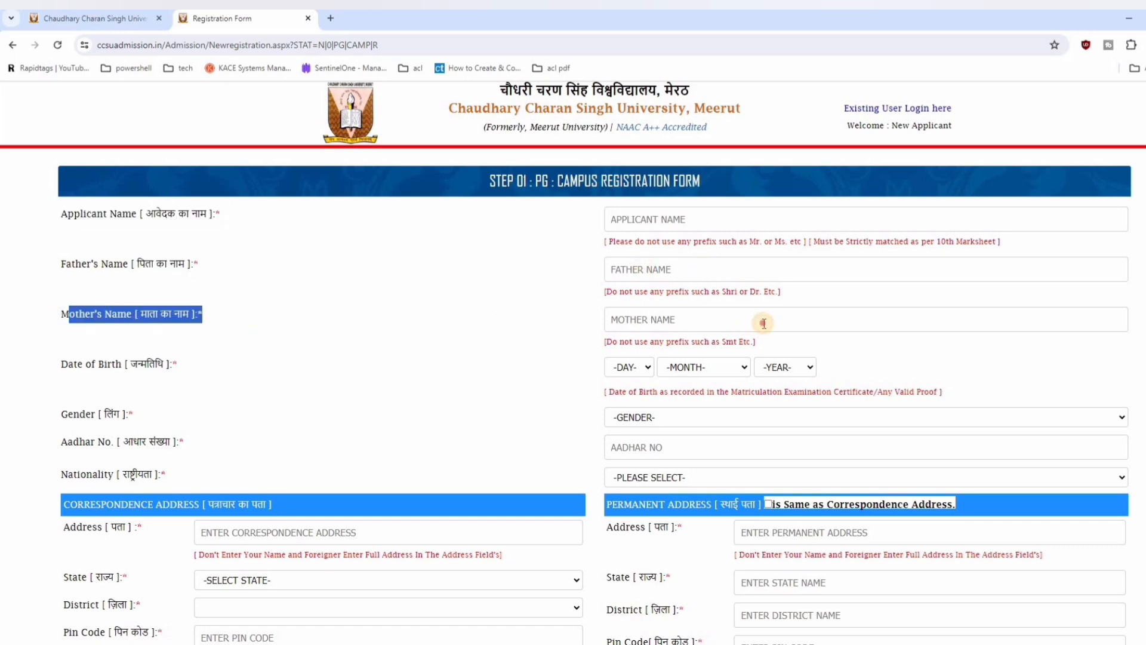
drag(213, 367, 750, 369)
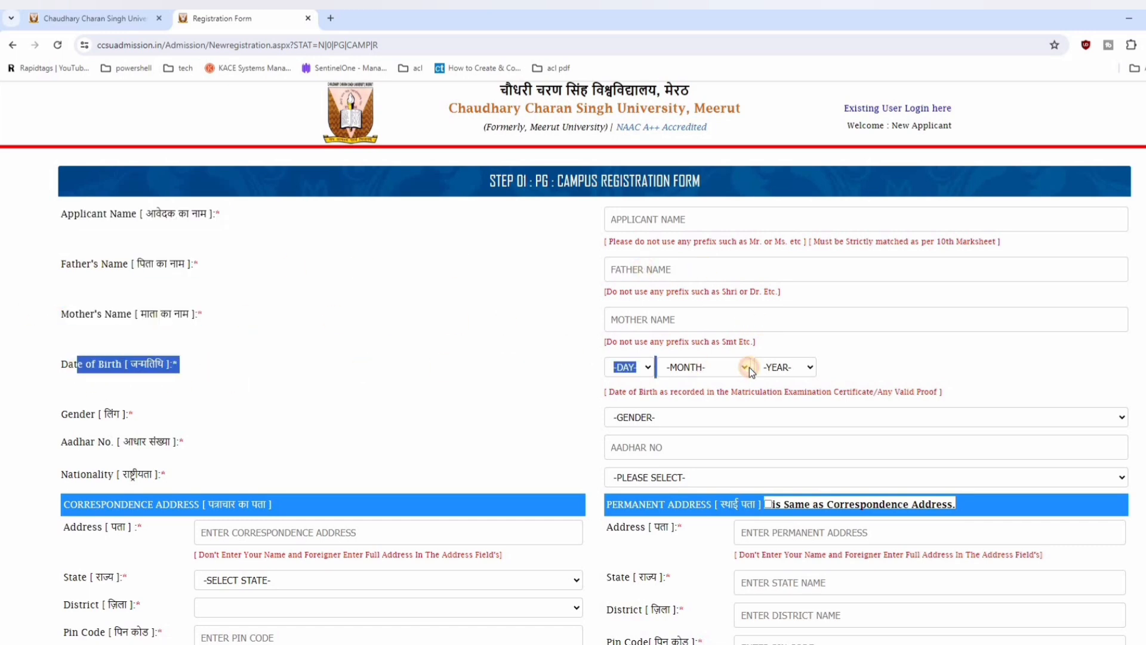
Step: Set the applicant's gender to FEMALE and nationality to INDIAN in the registration form
drag(86, 414, 684, 428)
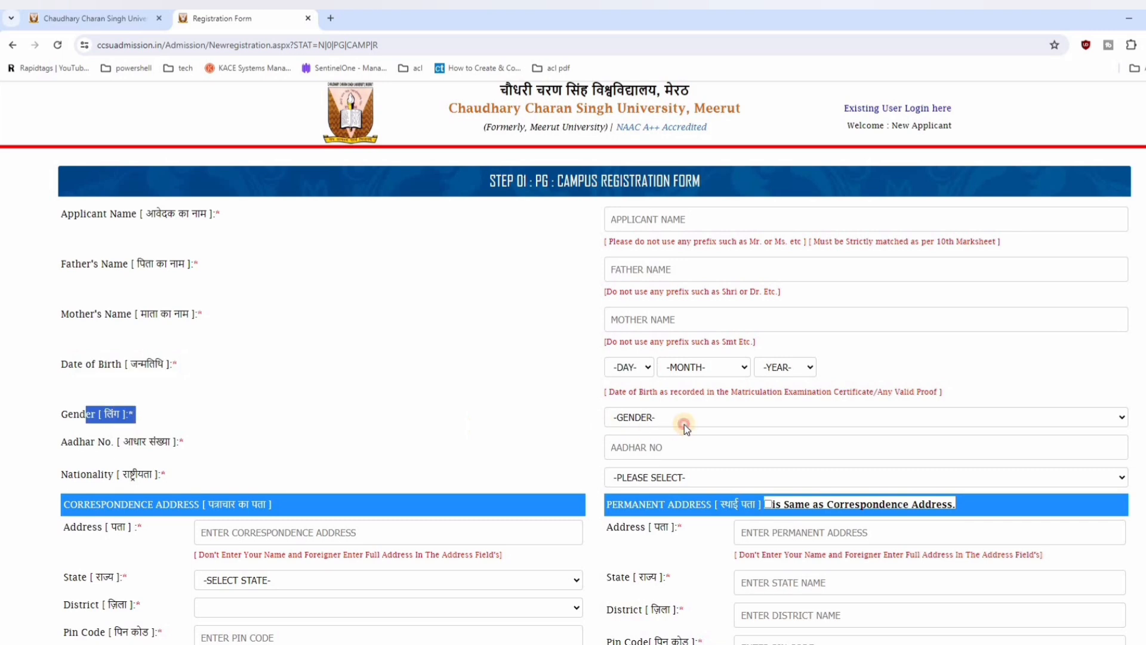
click(674, 424)
click(653, 455)
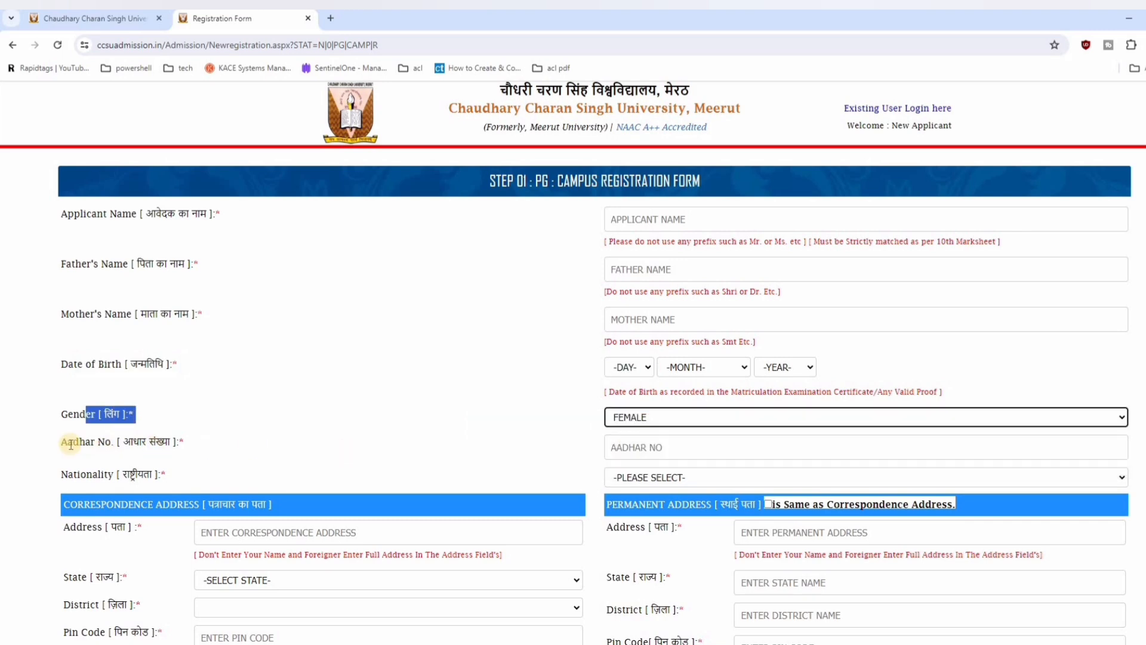
drag(67, 442, 730, 440)
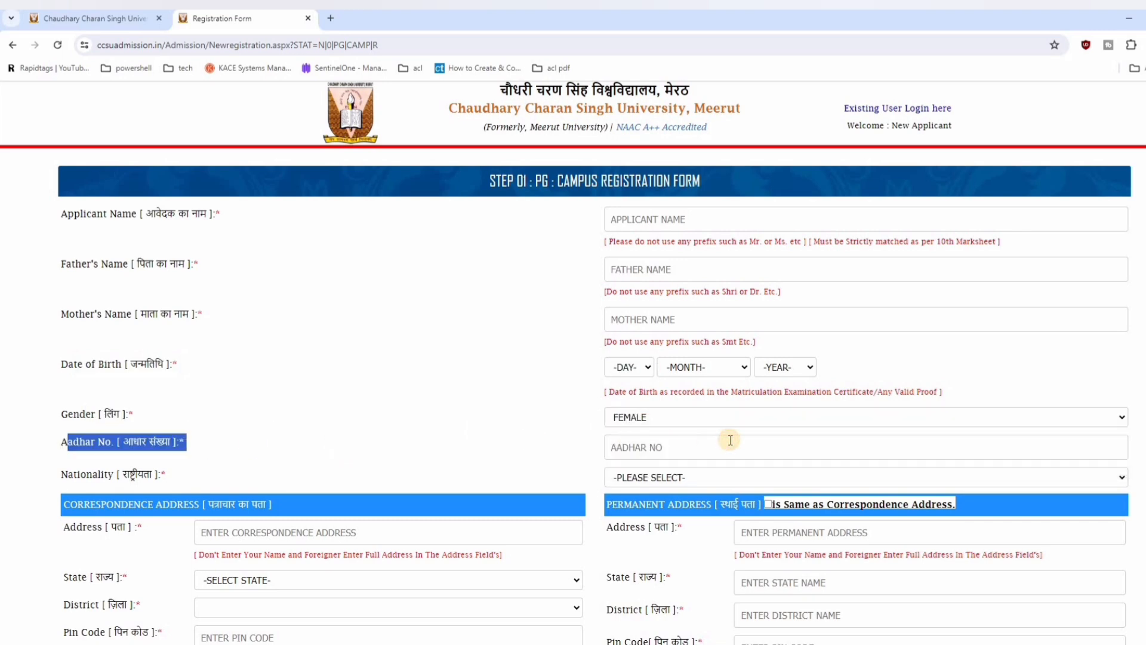
drag(73, 474, 678, 478)
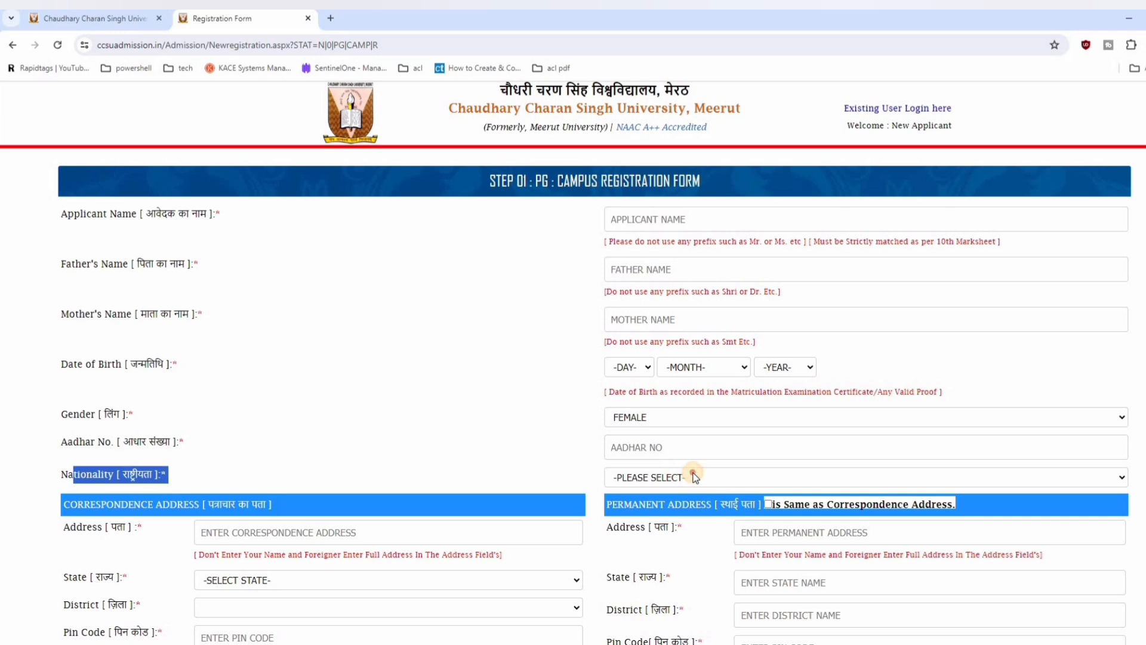
click(687, 477)
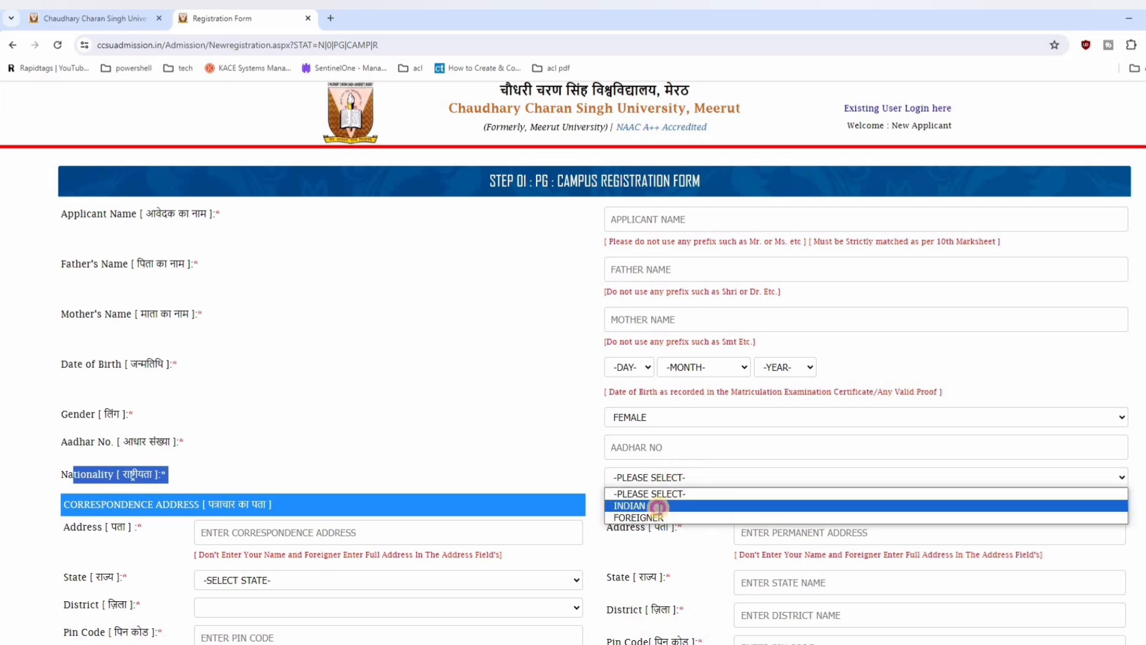
click(658, 508)
Step: Set the correspondence address to state UTTAR PRADESH and district BAGHPAT, and mark the permanent address as the same
scroll(112, 297, down, 5)
drag(52, 190, 281, 189)
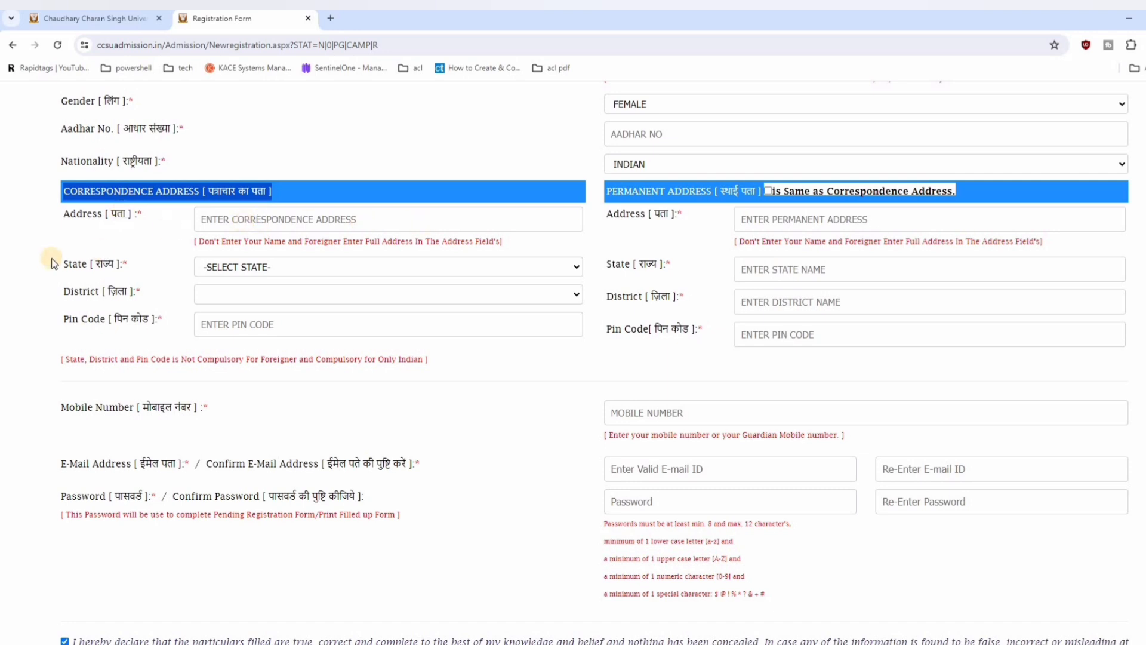
click(299, 267)
scroll(263, 458, down, 6)
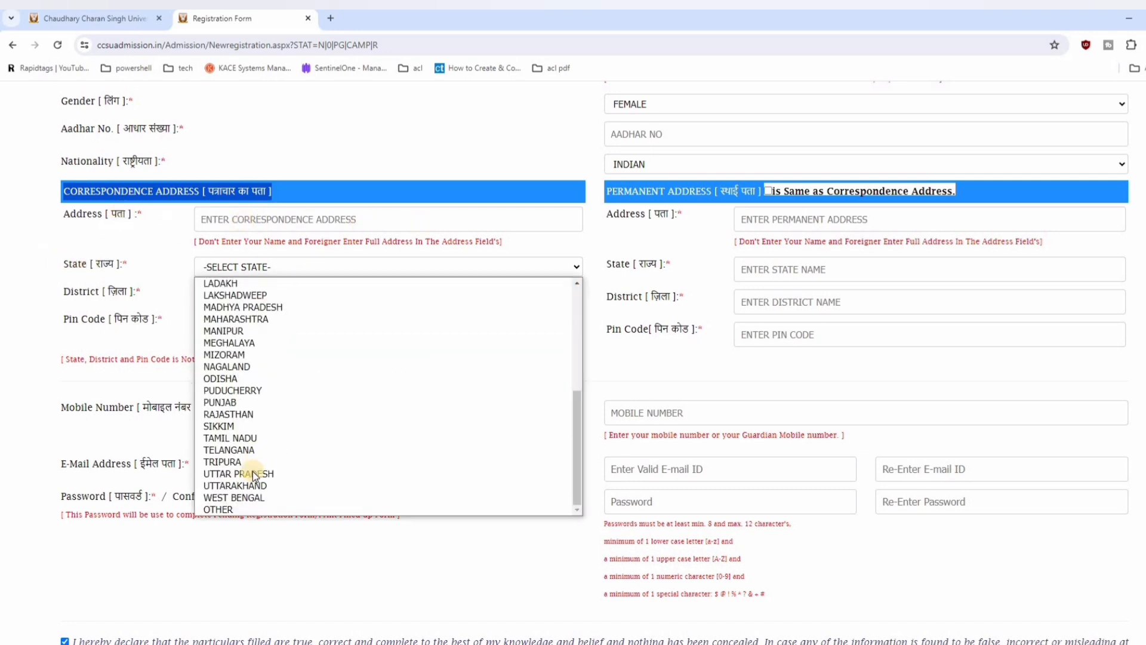
click(251, 474)
click(240, 294)
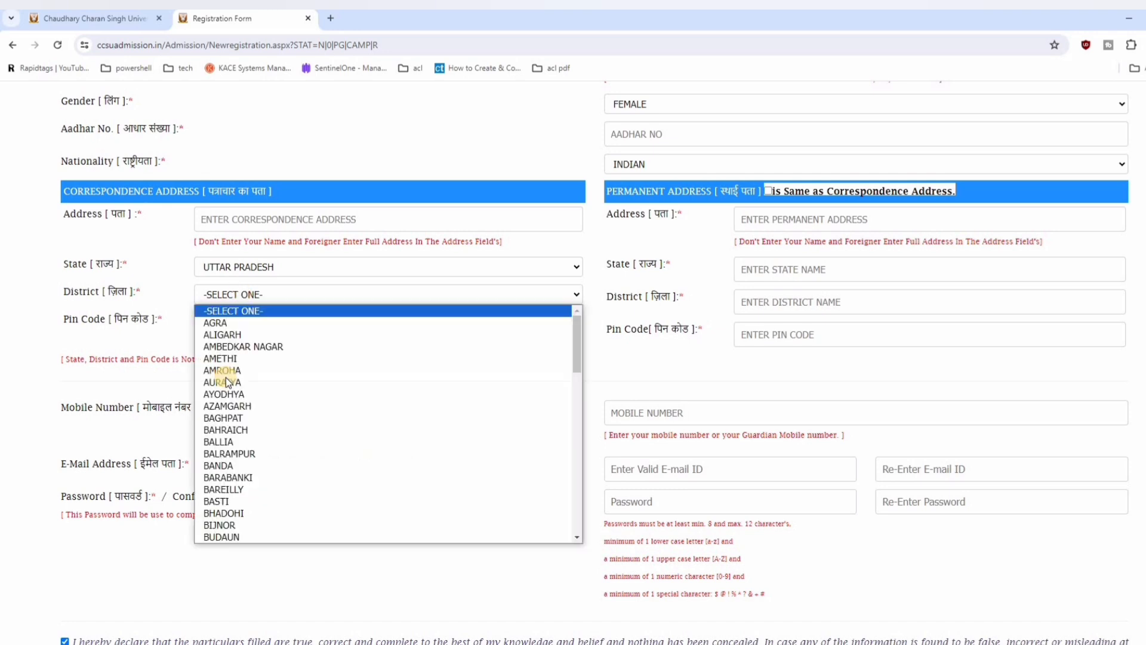
click(224, 418)
drag(71, 328, 299, 319)
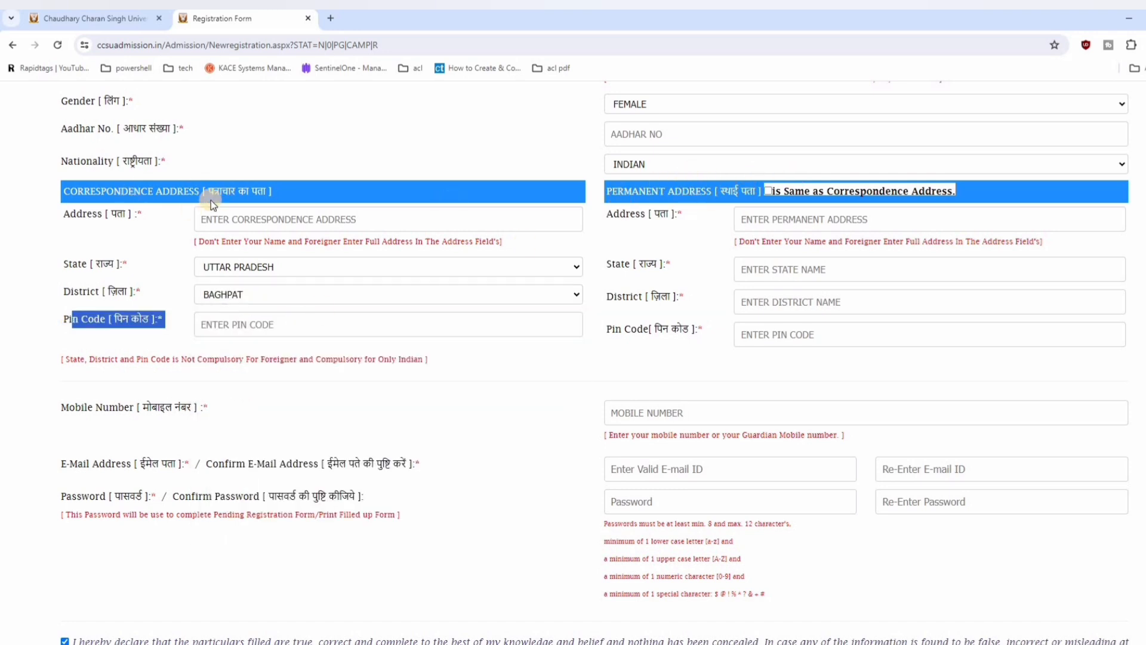
click(767, 191)
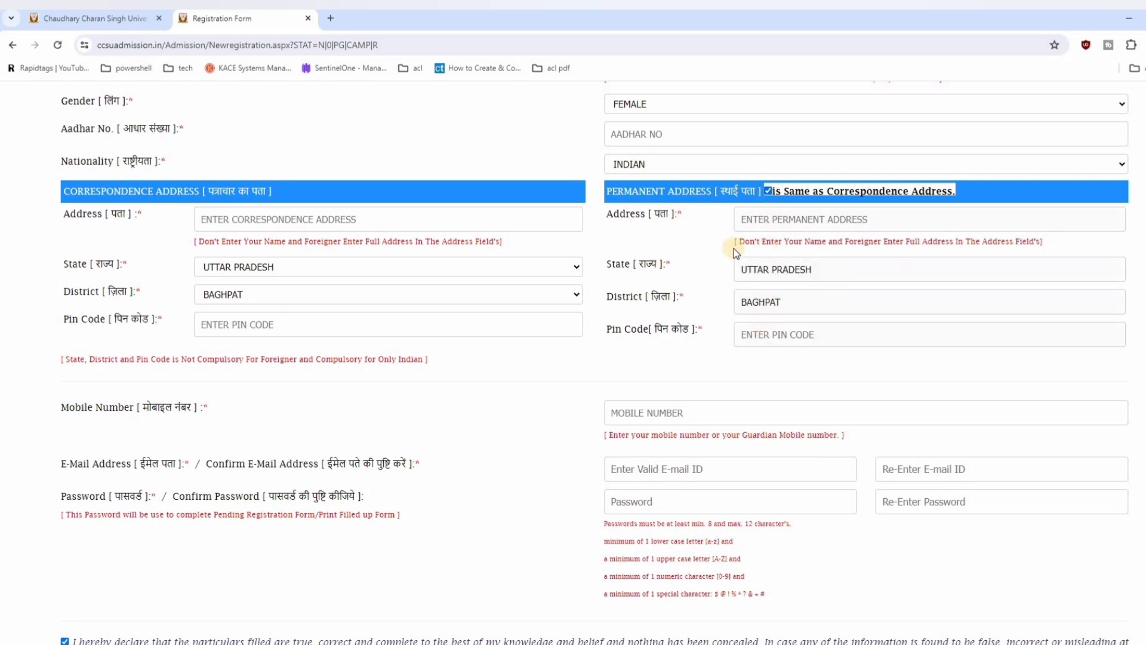
Step: Review the mobile number, e-mail and password fields with their password rules, down to the final registration control
scroll(102, 237, down, 3)
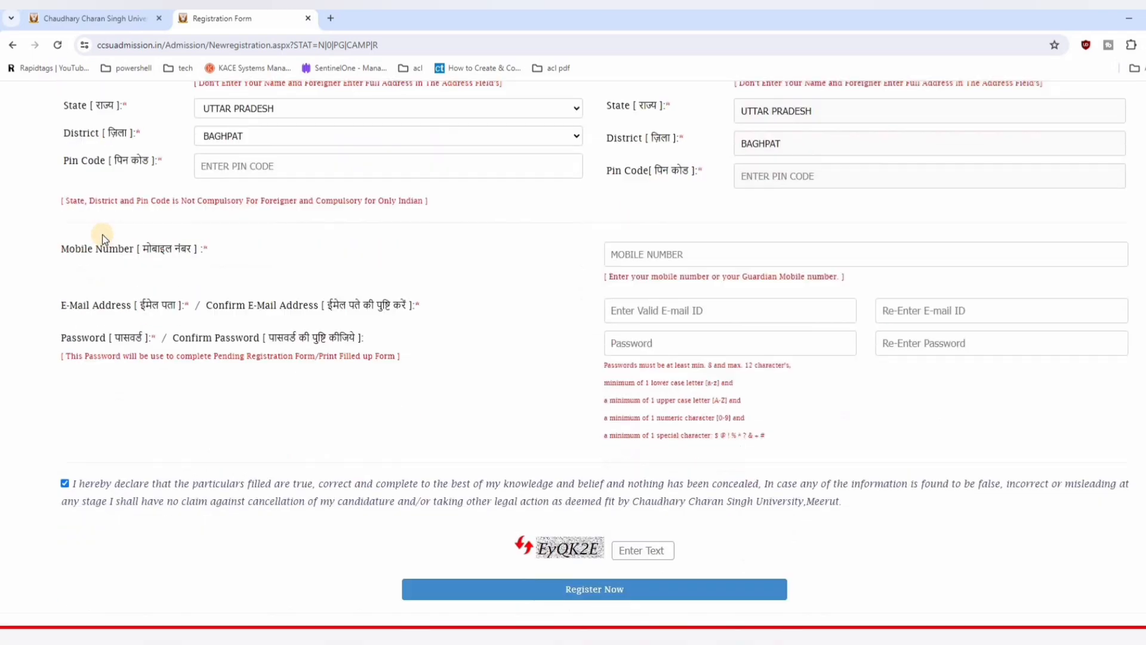
drag(102, 219, 683, 218)
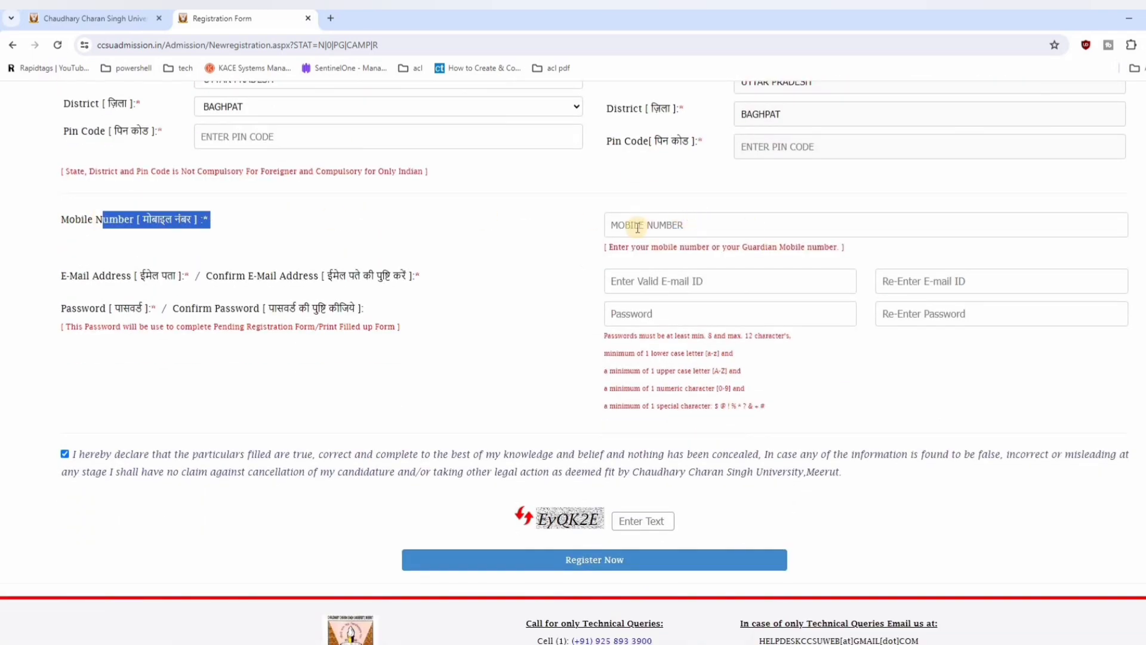
triple_click(375, 275)
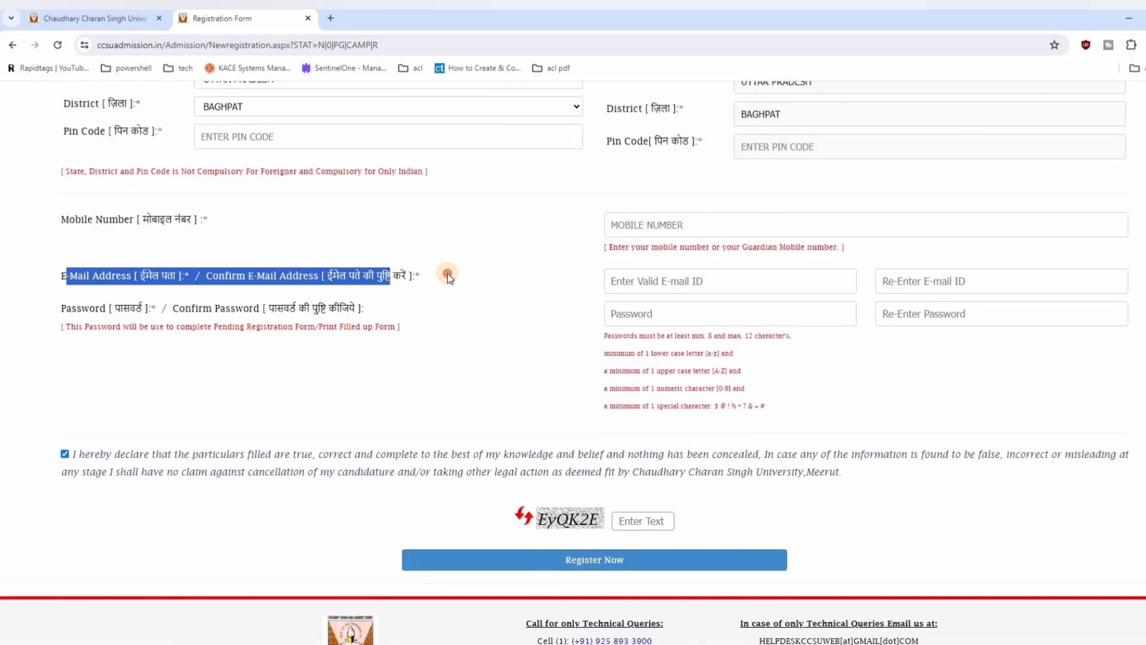
click(447, 273)
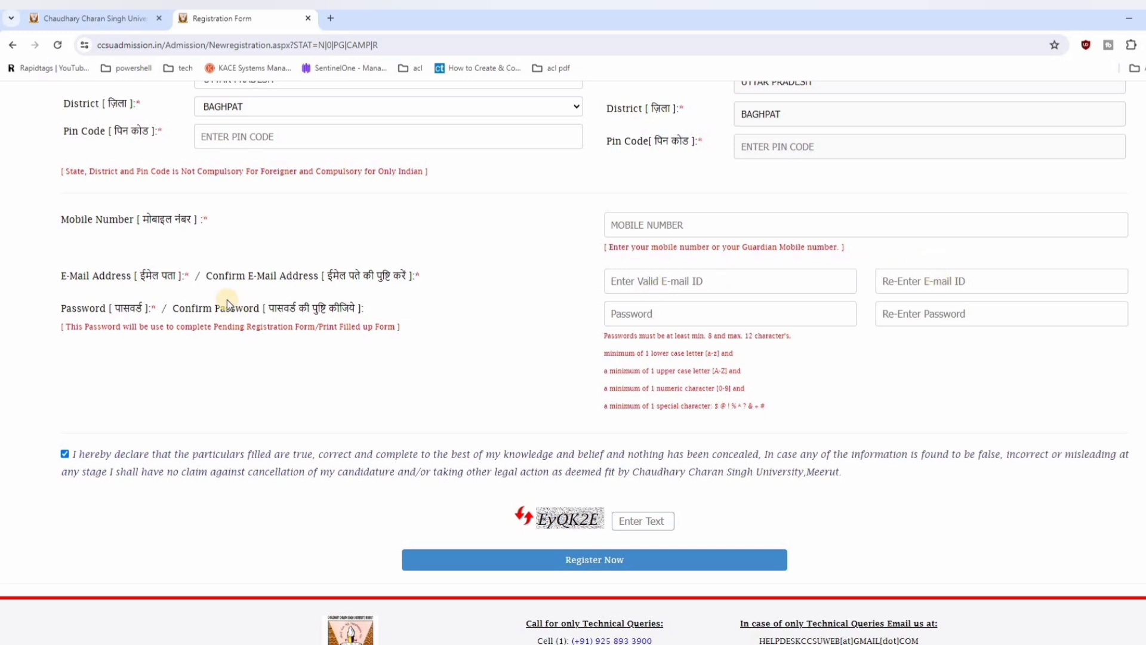
drag(90, 307, 385, 305)
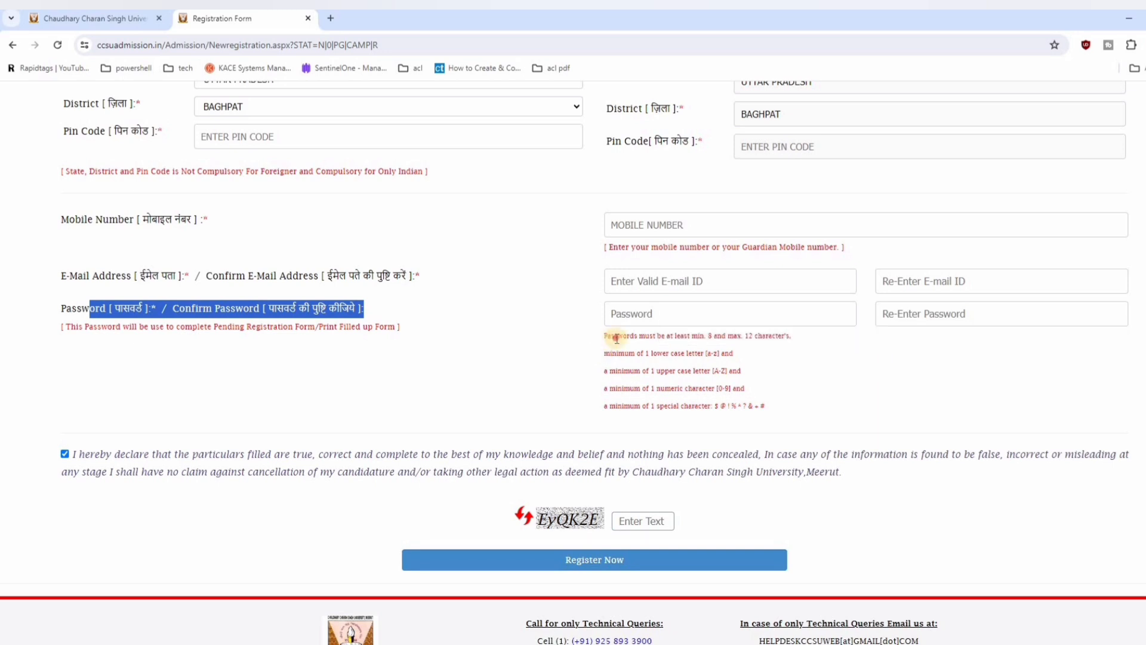
drag(607, 335, 797, 342)
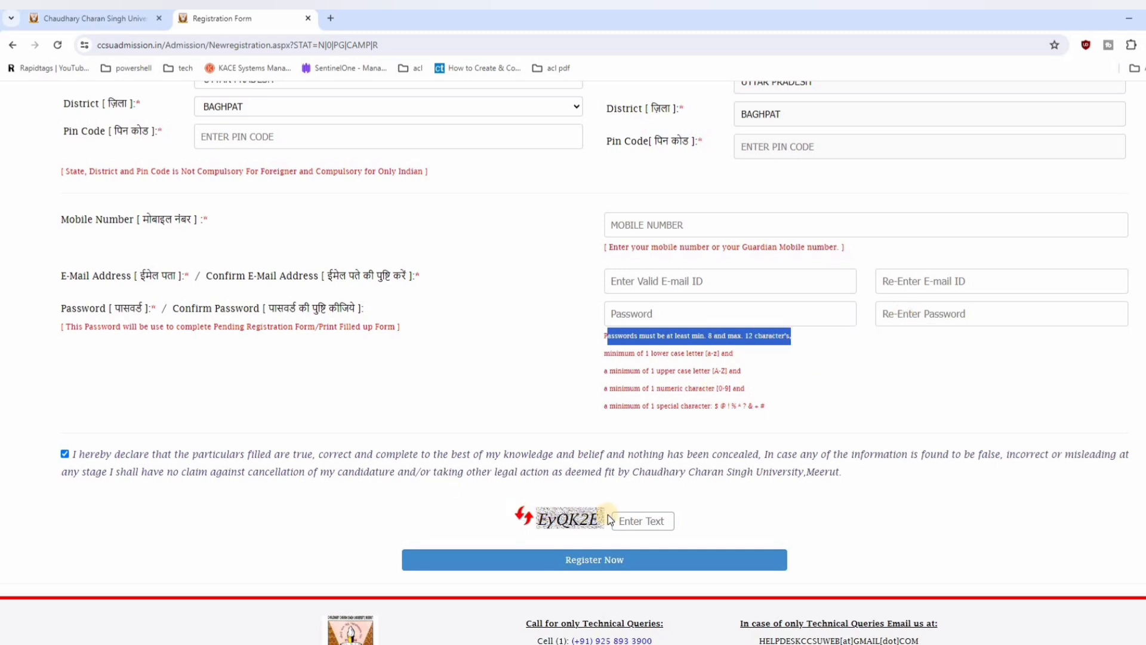
click(607, 562)
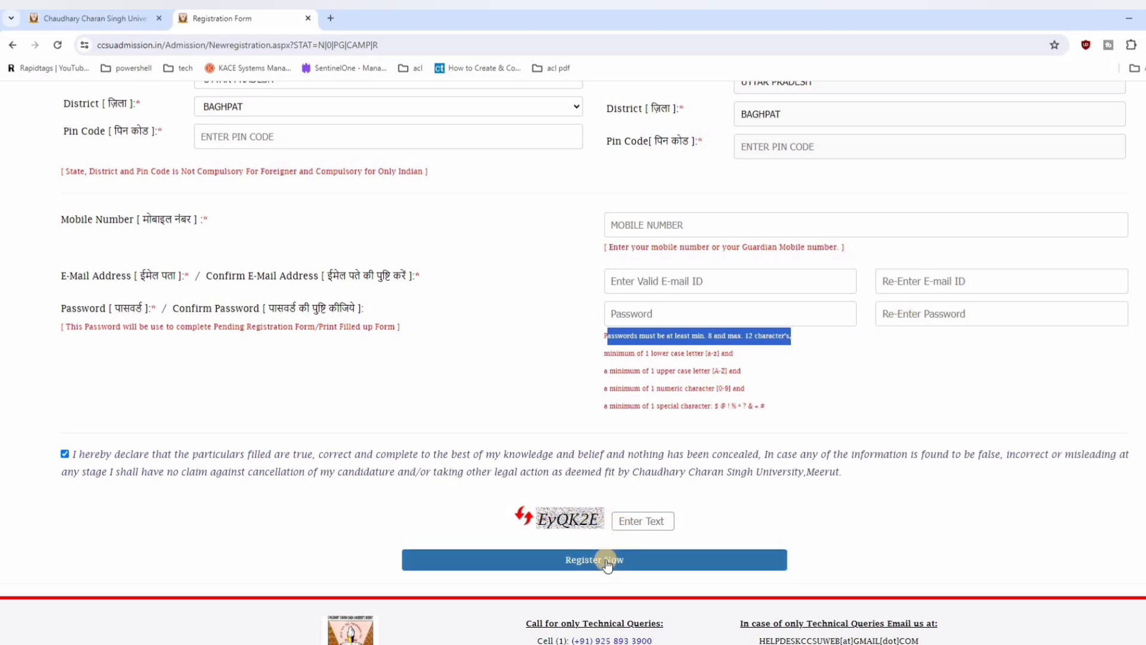
Step: Acknowledge the signup confirmation, check the login details on the success page and continue to the Step 02 reservation details
drag(478, 102, 654, 102)
drag(501, 111, 599, 127)
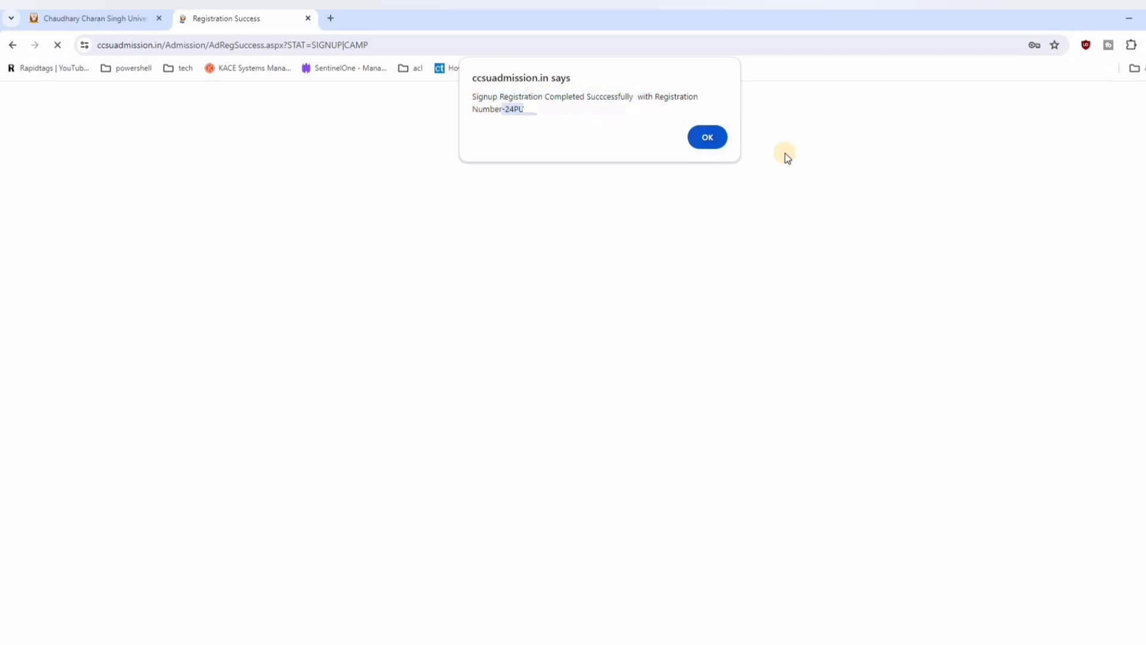
click(707, 138)
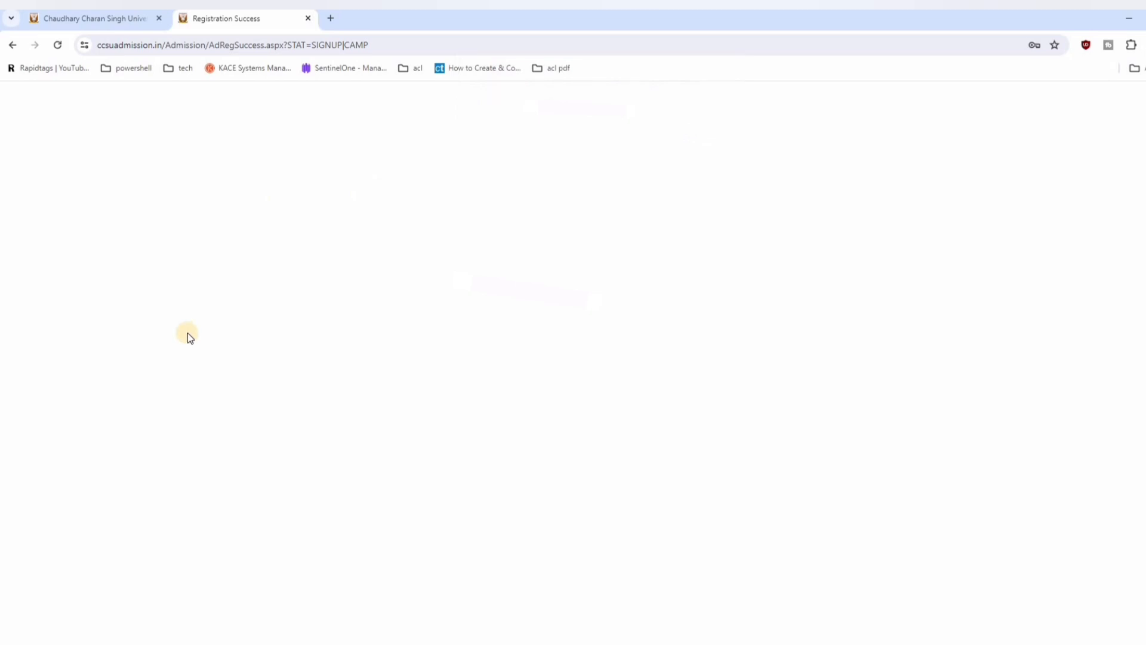
drag(439, 281, 550, 281)
drag(187, 312, 587, 310)
drag(673, 310, 669, 309)
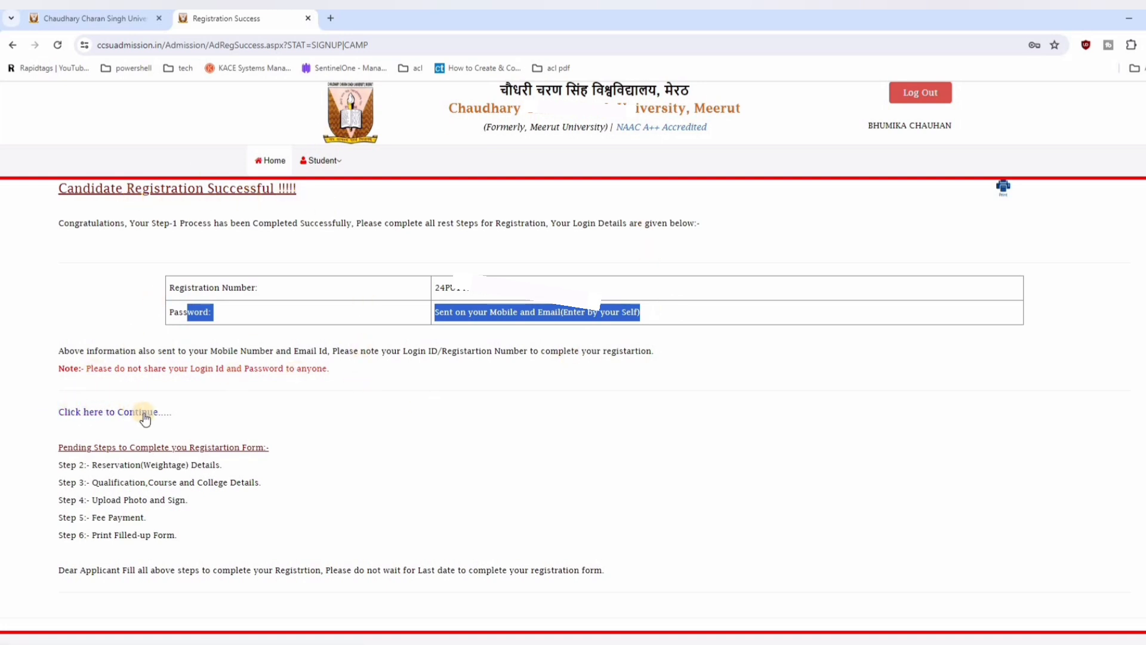
click(144, 418)
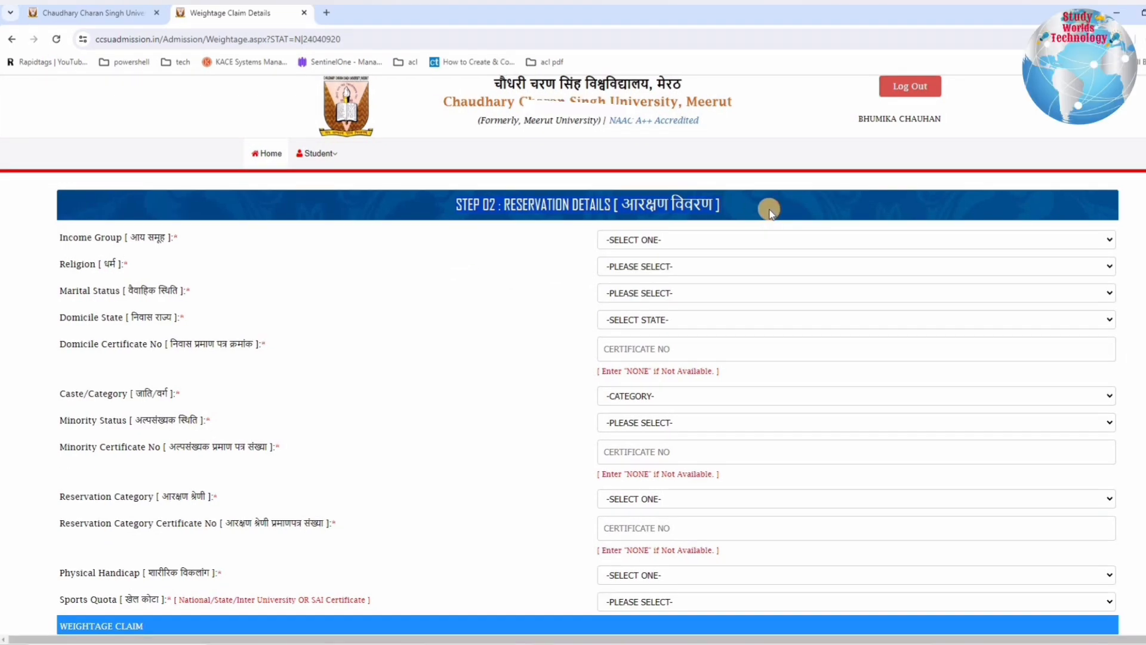
Step: Set the income group to BELOW 2 LAC PER ANNUM and the religion to HINDU in the reservation details
drag(78, 238, 634, 246)
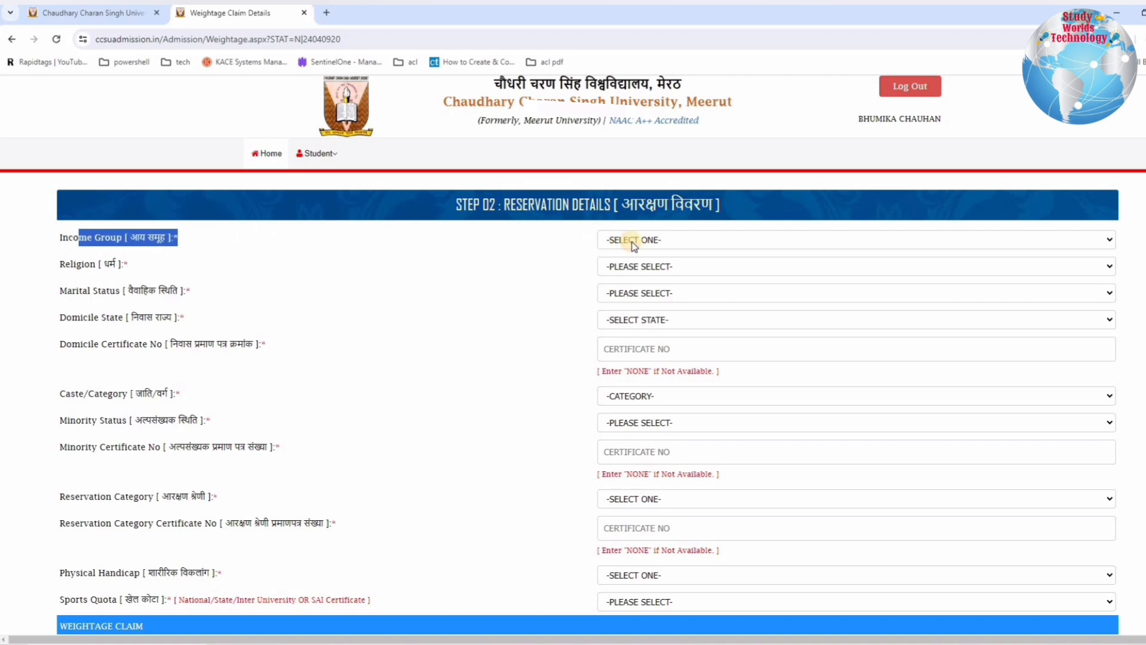
click(634, 244)
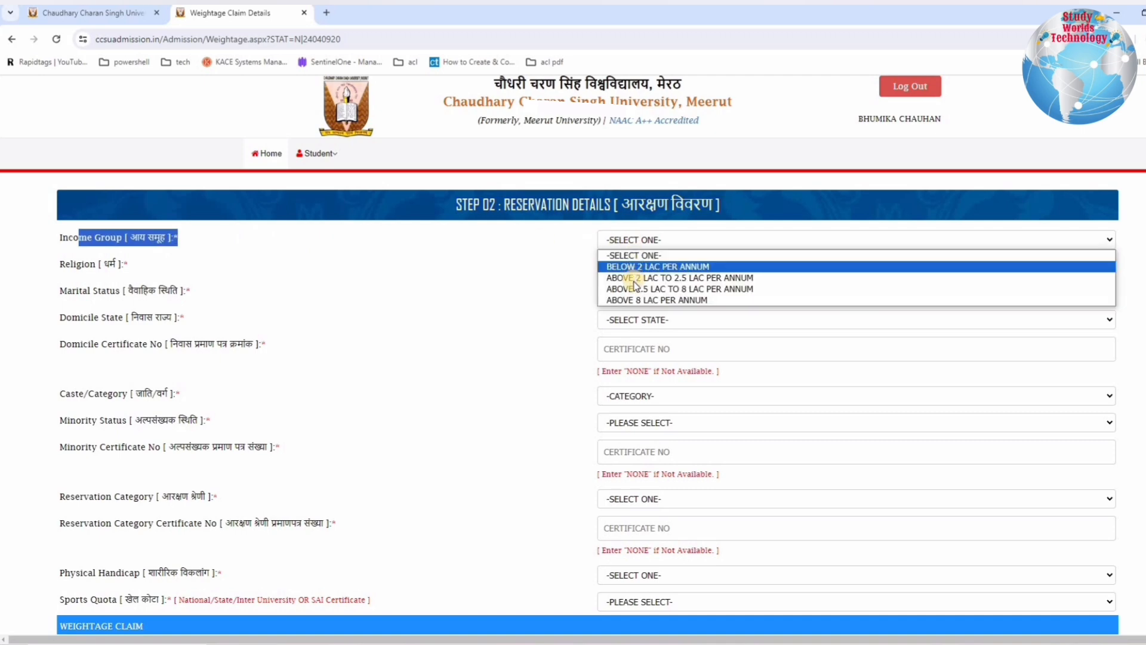
click(634, 266)
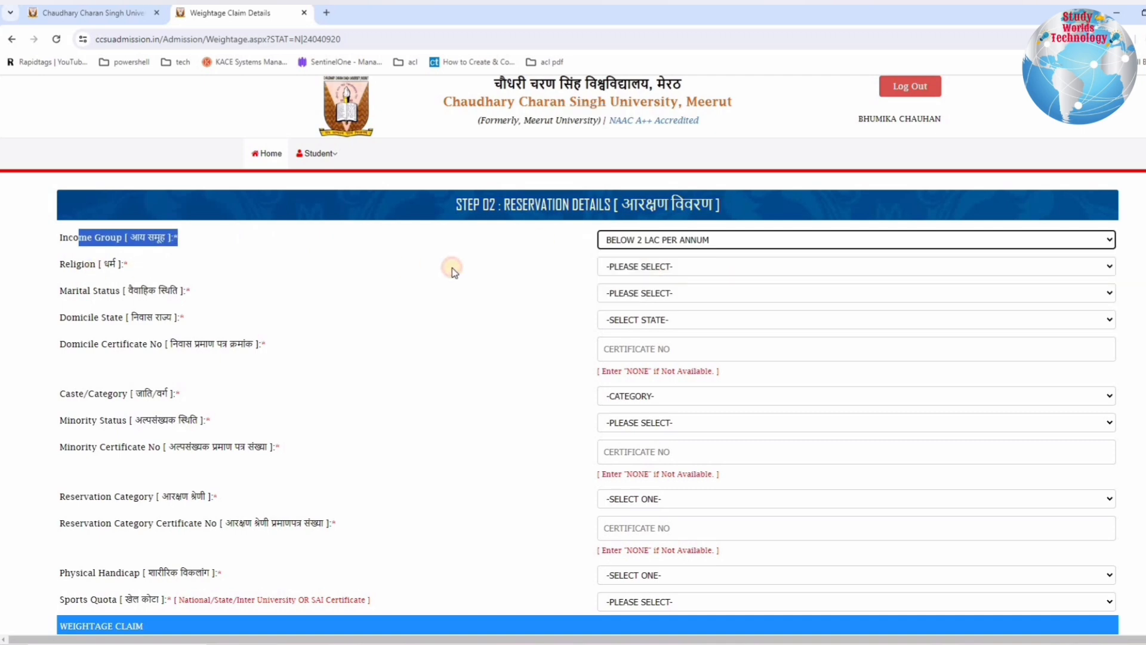
click(615, 266)
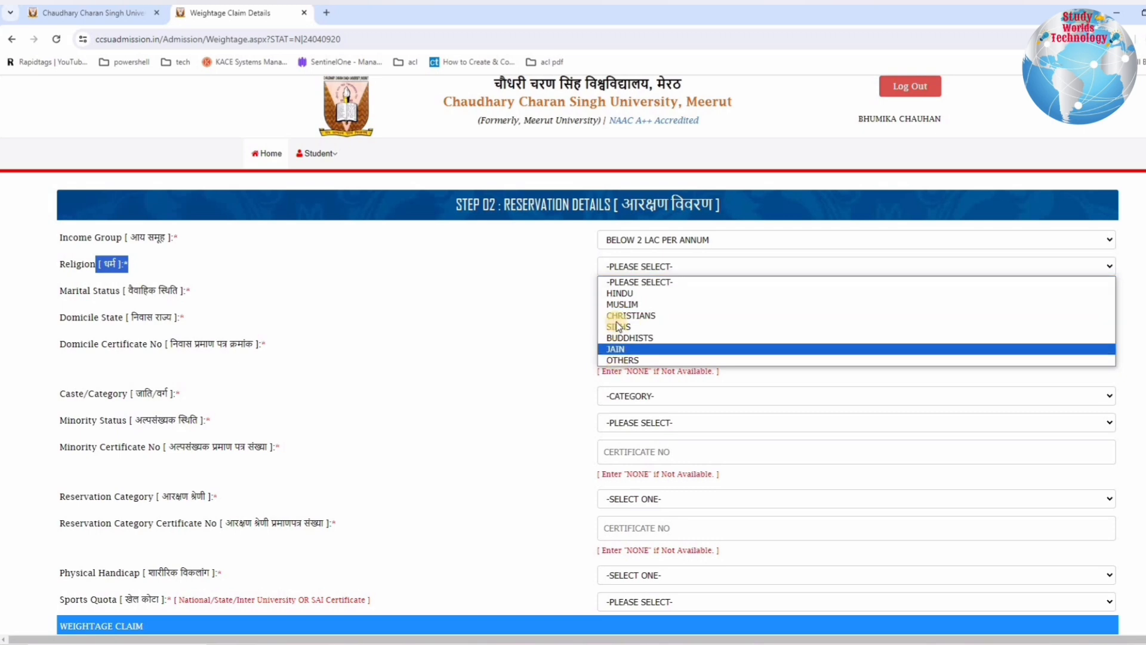
click(616, 293)
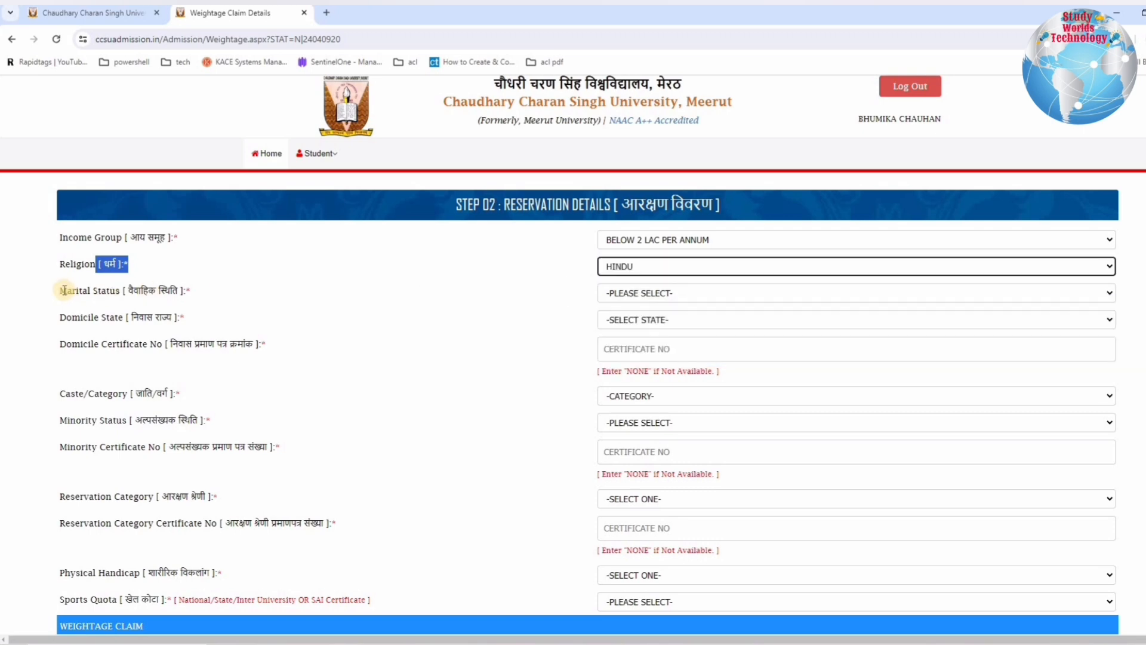
Step: Set the marital status to UNMARRIED and the domicile state to UTTARAKHAND
click(623, 293)
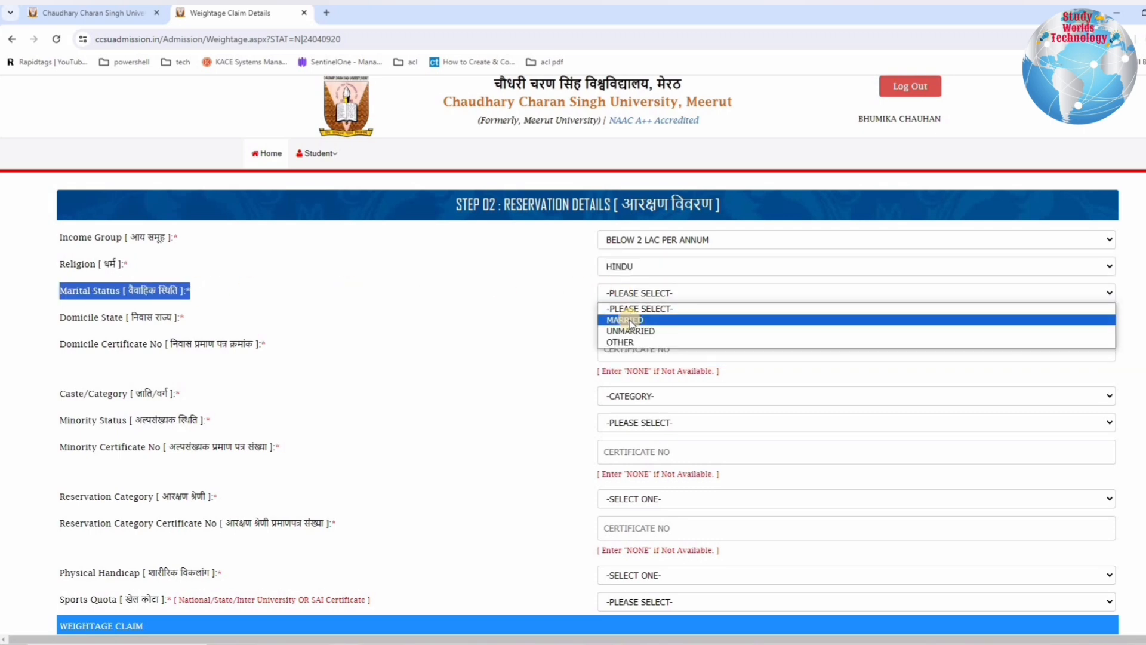
click(621, 331)
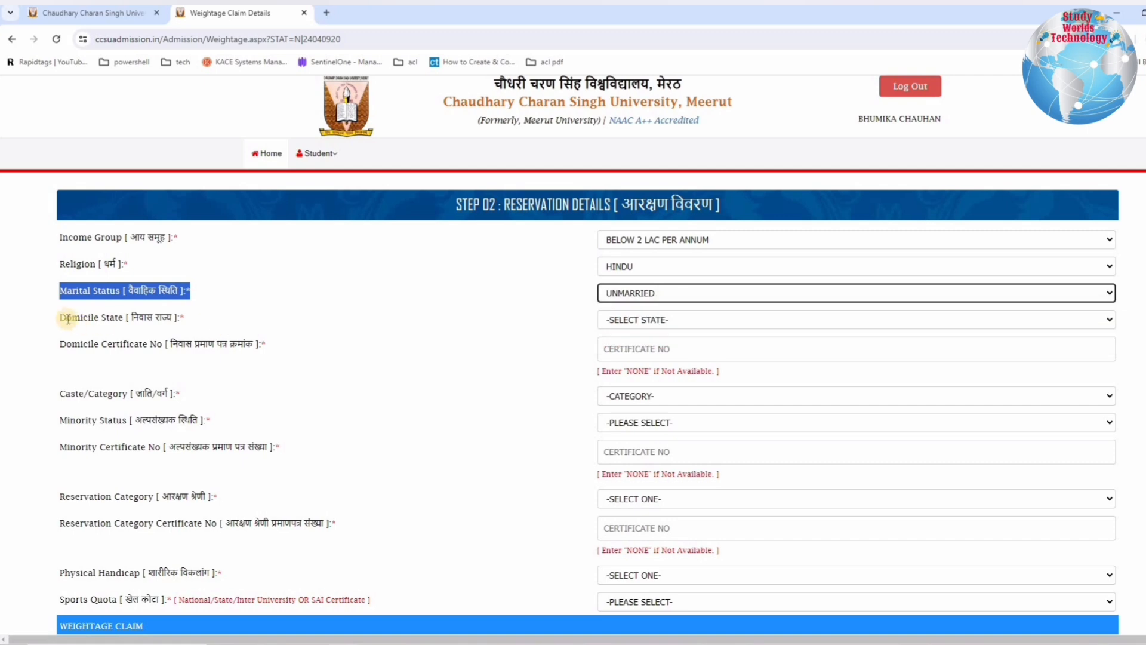
drag(67, 318, 645, 326)
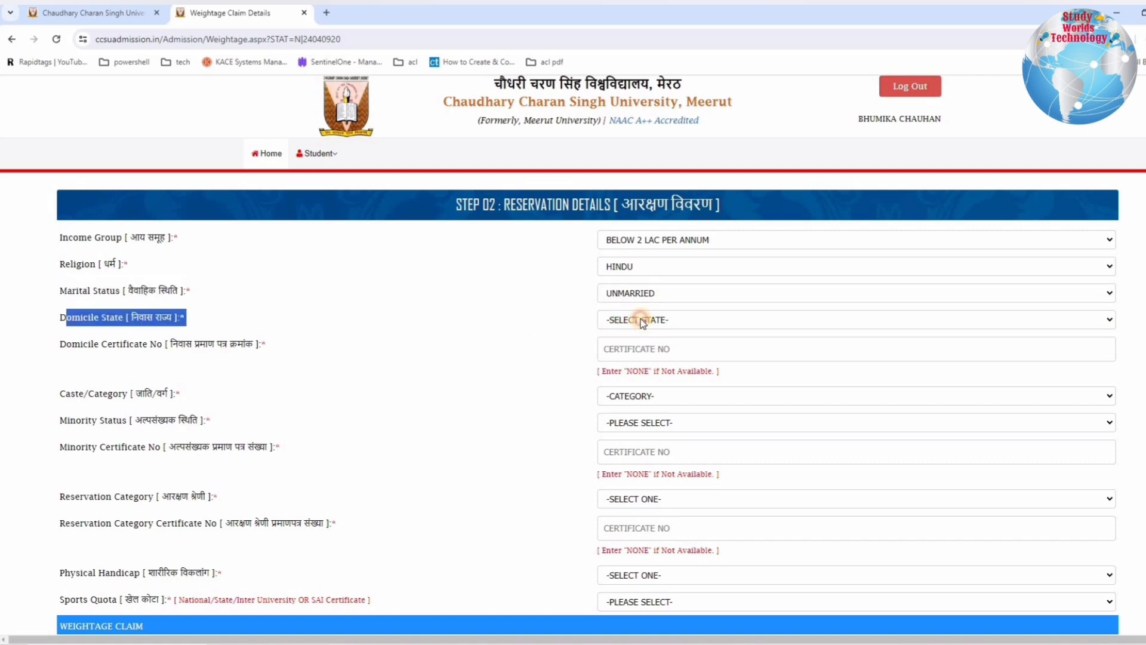
click(643, 323)
scroll(630, 525, down, 3)
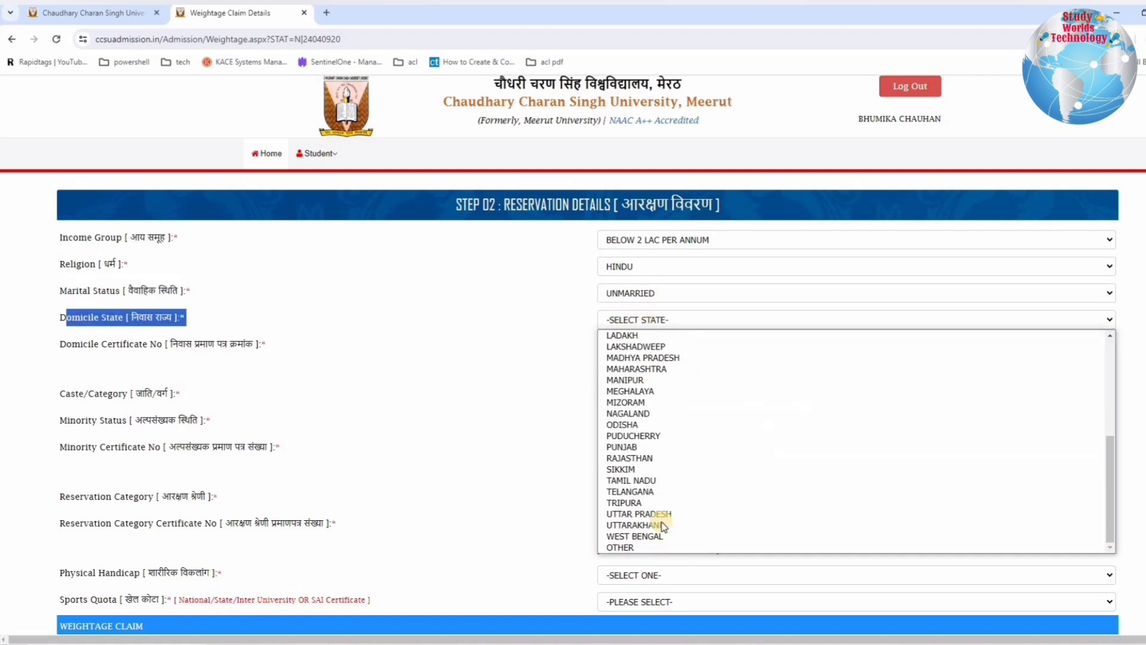
click(632, 525)
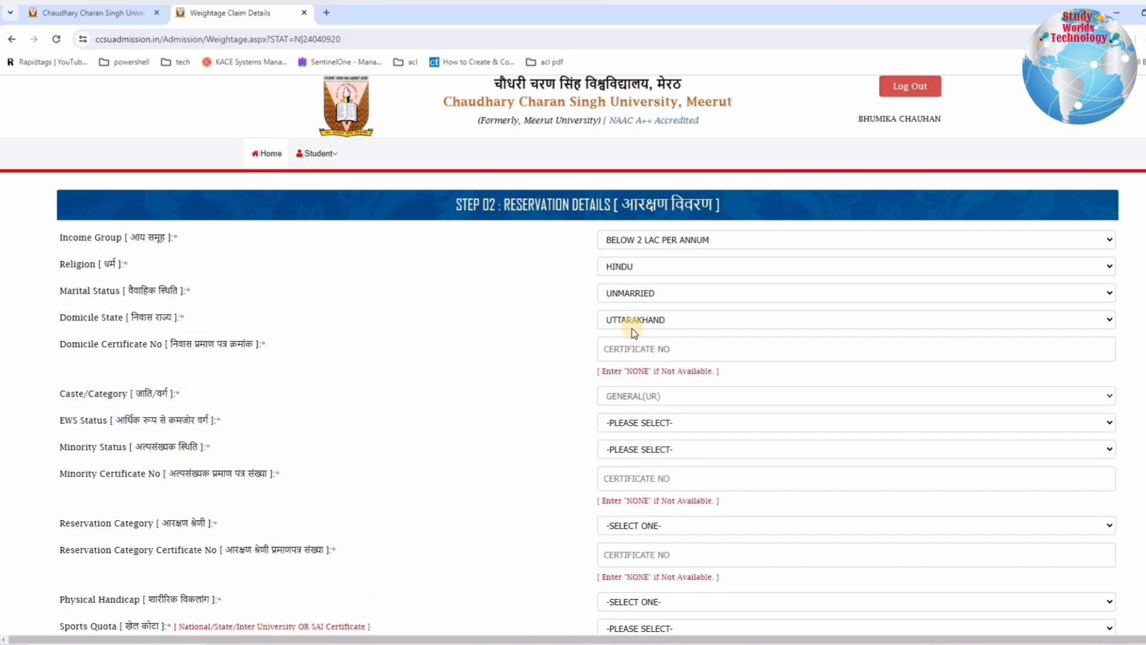
Step: Complete the domicile details with state UTTAR PRADESH and certificate number NONE, and set the caste category to GENERAL(UR)
drag(83, 343, 142, 345)
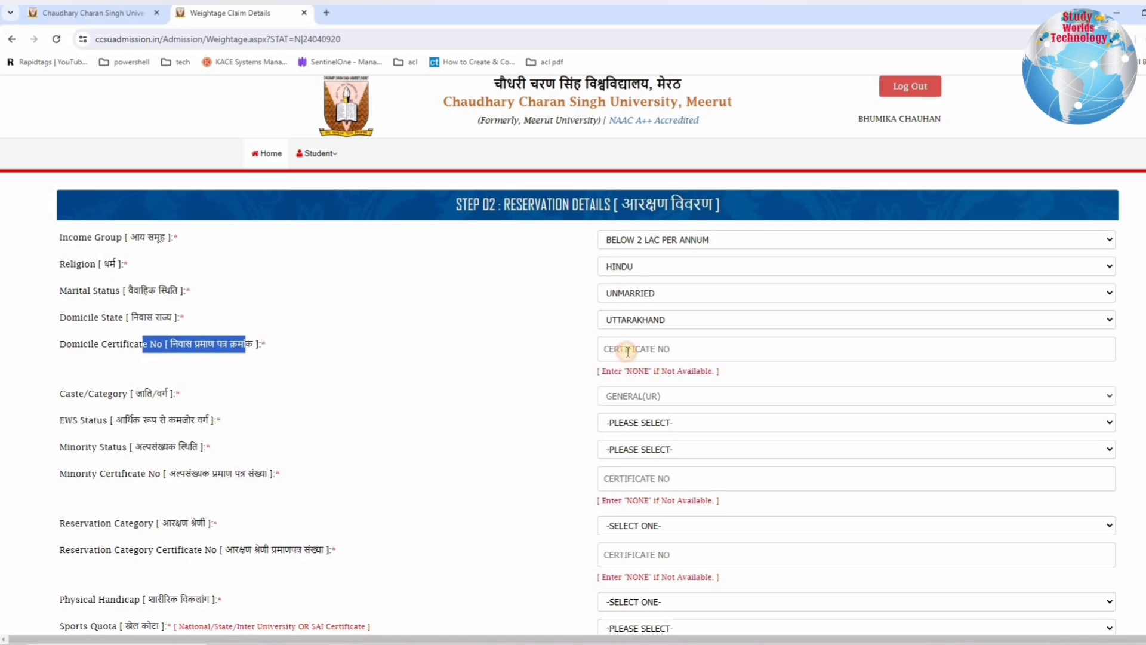
click(627, 351)
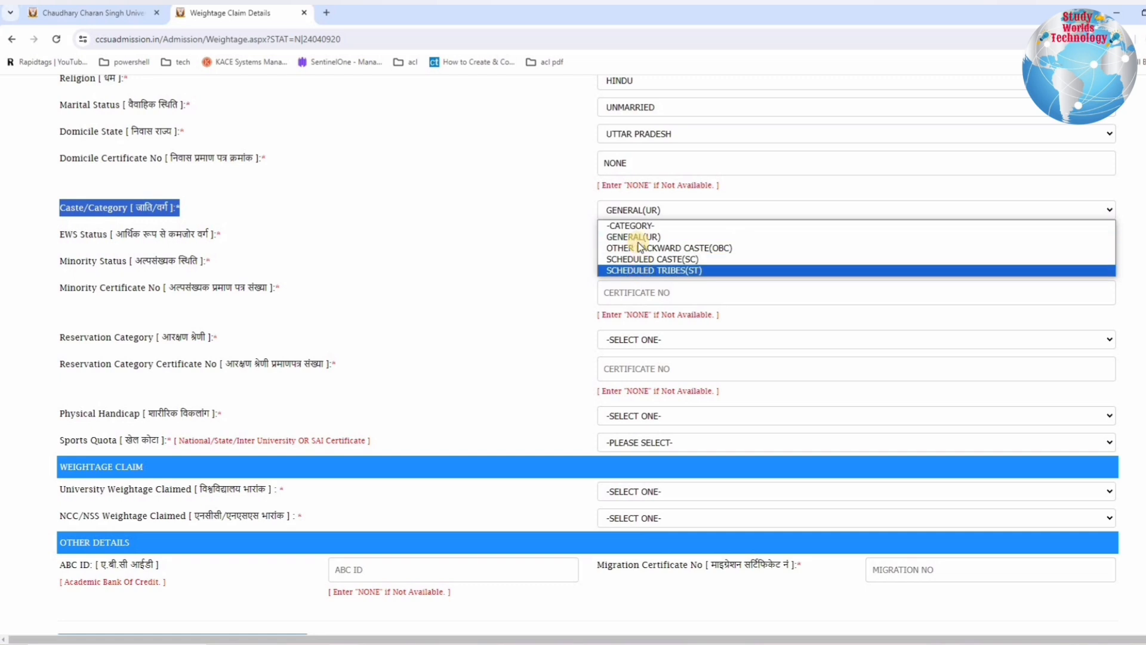
click(639, 239)
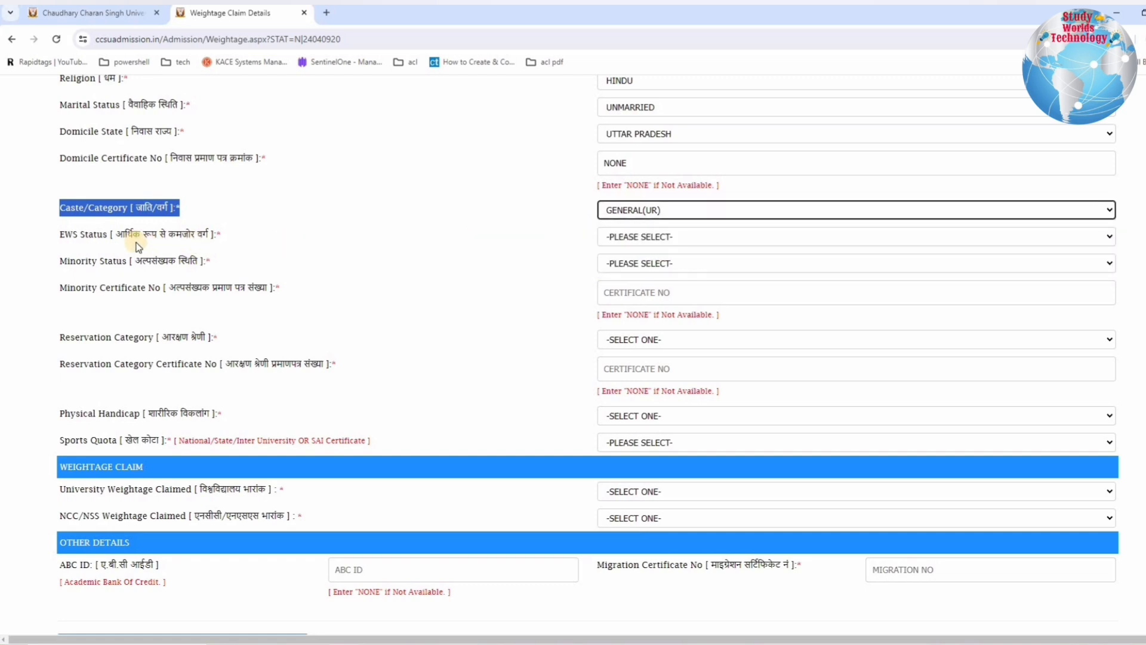
Step: Set both the EWS status and the minority status to NO
drag(67, 235, 618, 248)
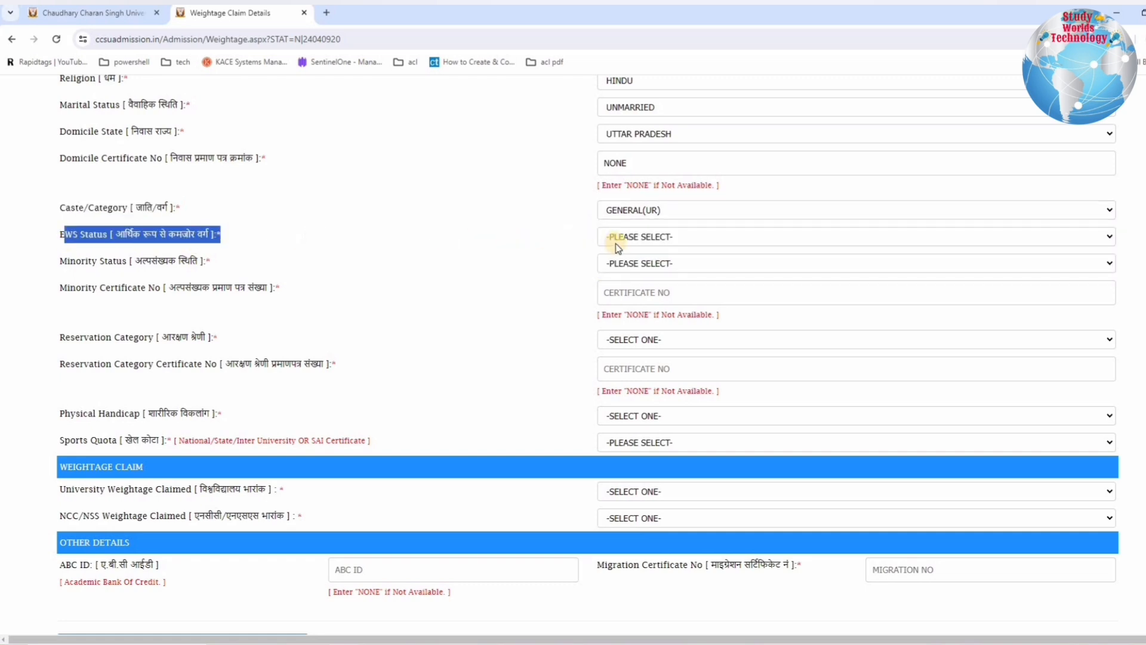
click(617, 241)
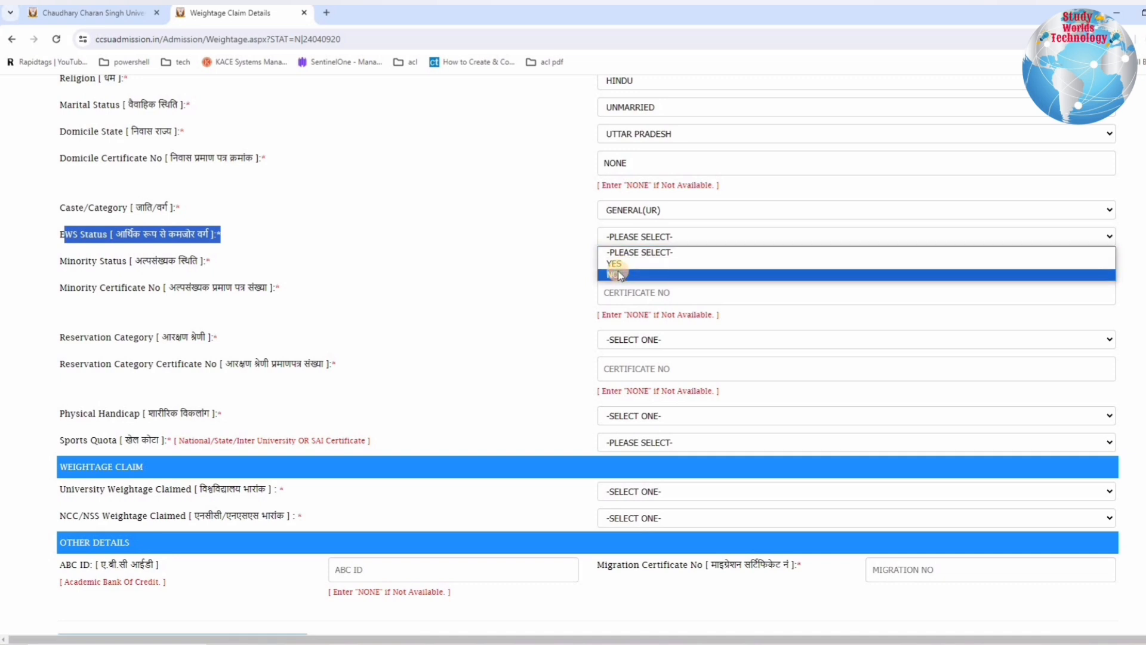
click(618, 275)
click(626, 264)
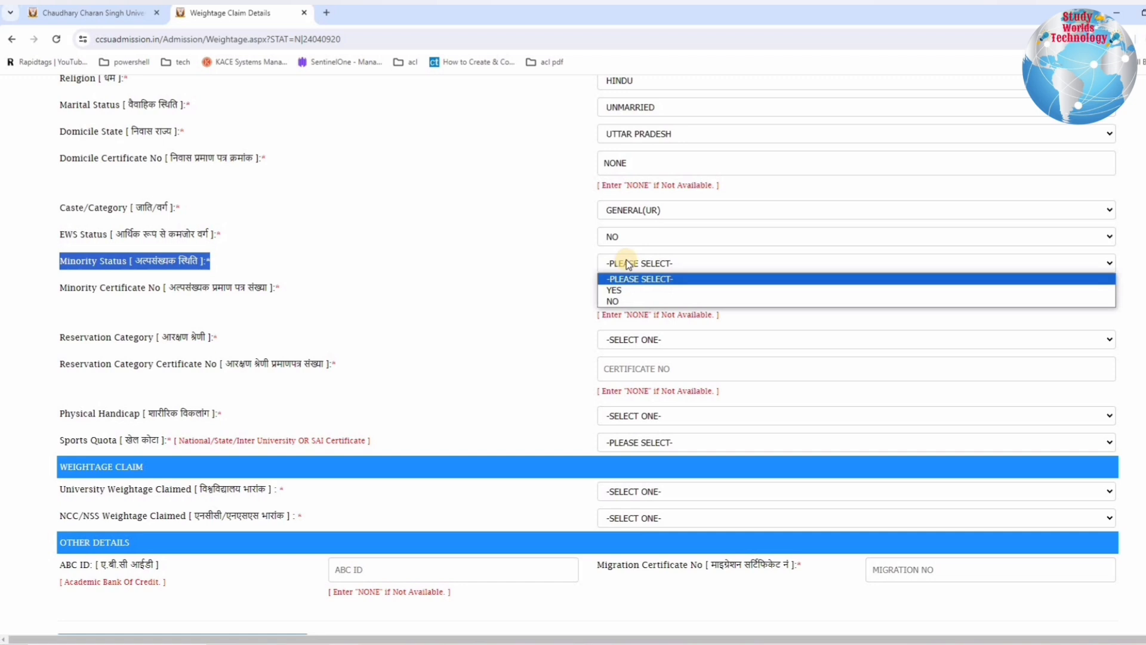
click(626, 298)
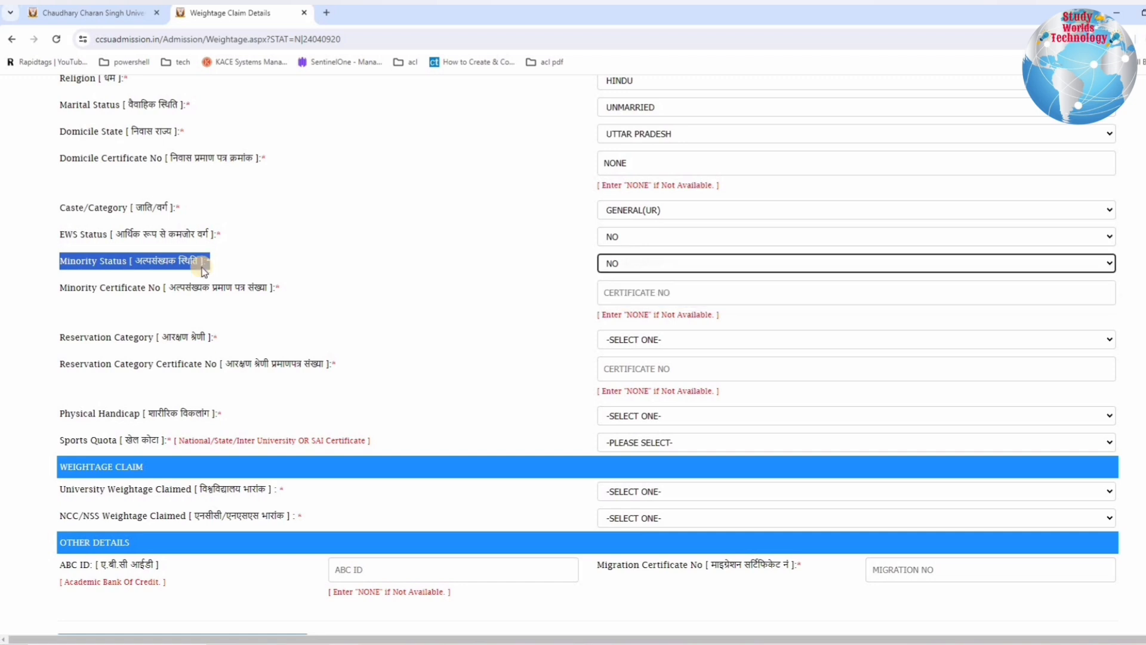
Step: Enter NONE as the minority certificate number
drag(67, 287, 222, 285)
drag(518, 303, 657, 292)
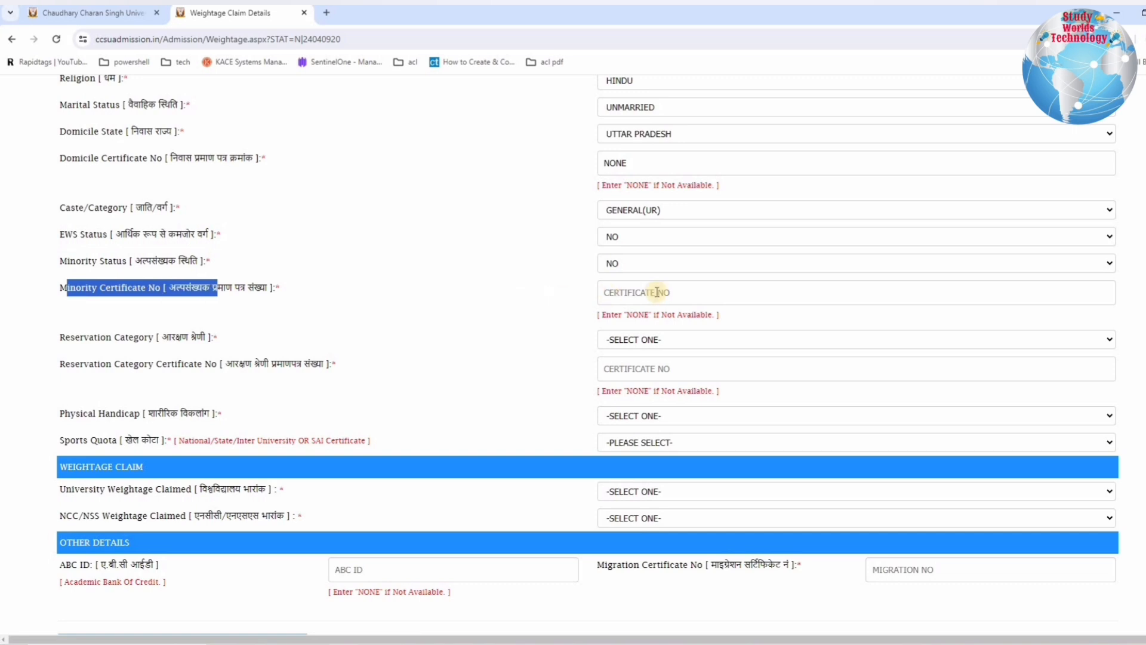
click(658, 292)
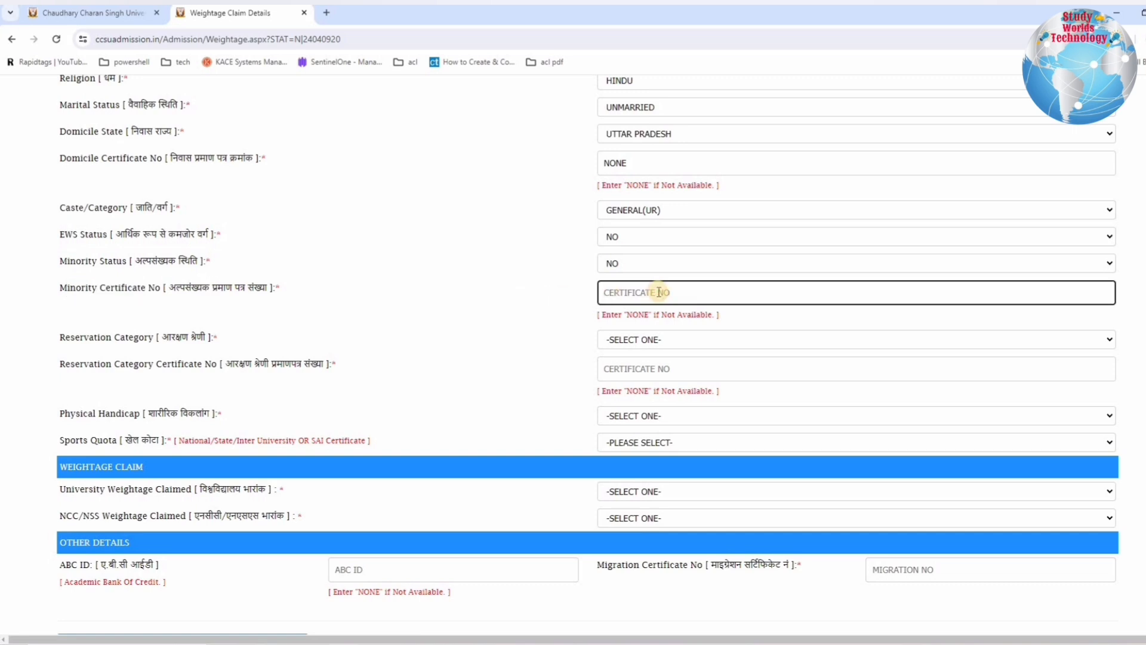
text(NONE)
scroll(607, 358, up, 1)
scroll(537, 326, down, 2)
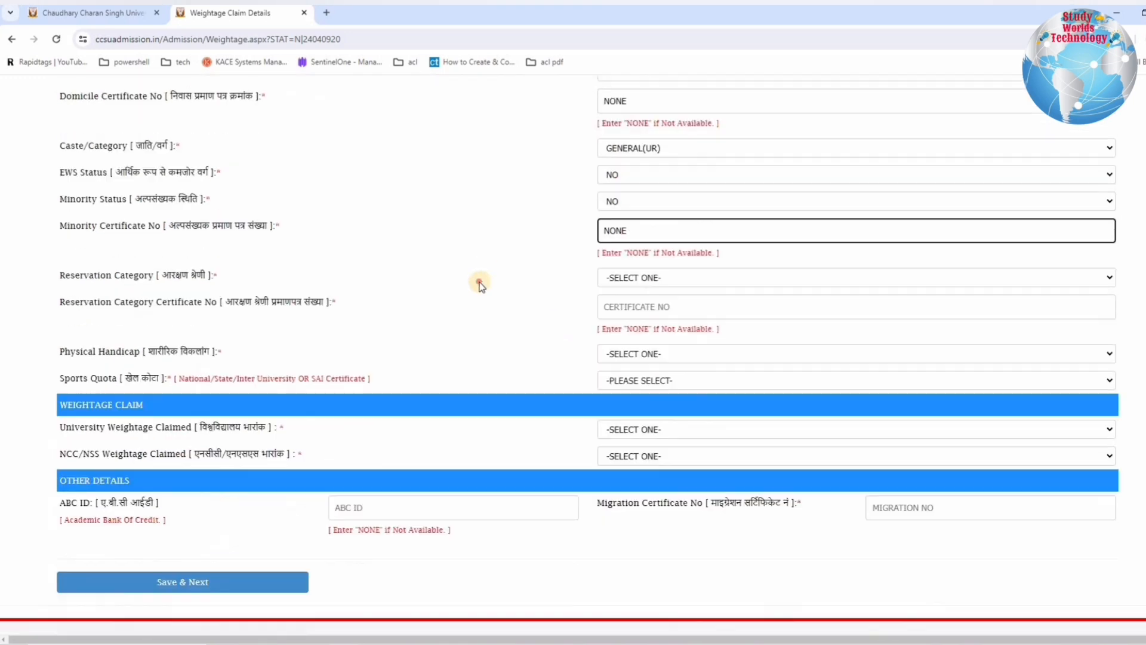
Step: Set the reservation category to NONE and enter NONE as its certificate number
click(82, 274)
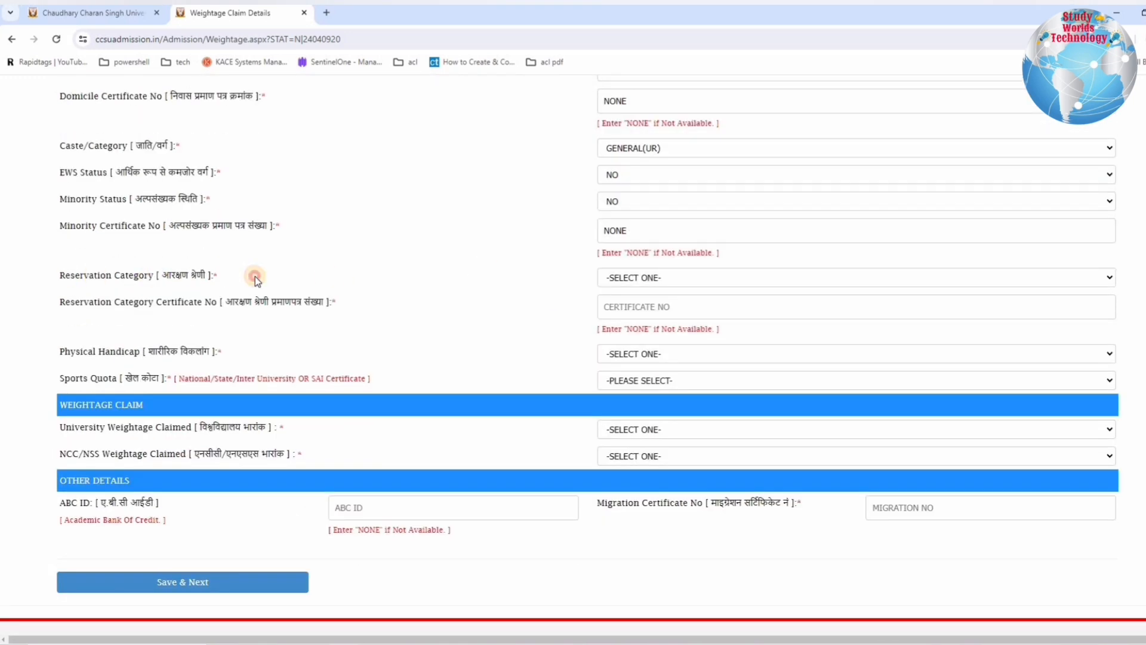
drag(255, 280, 745, 283)
click(744, 279)
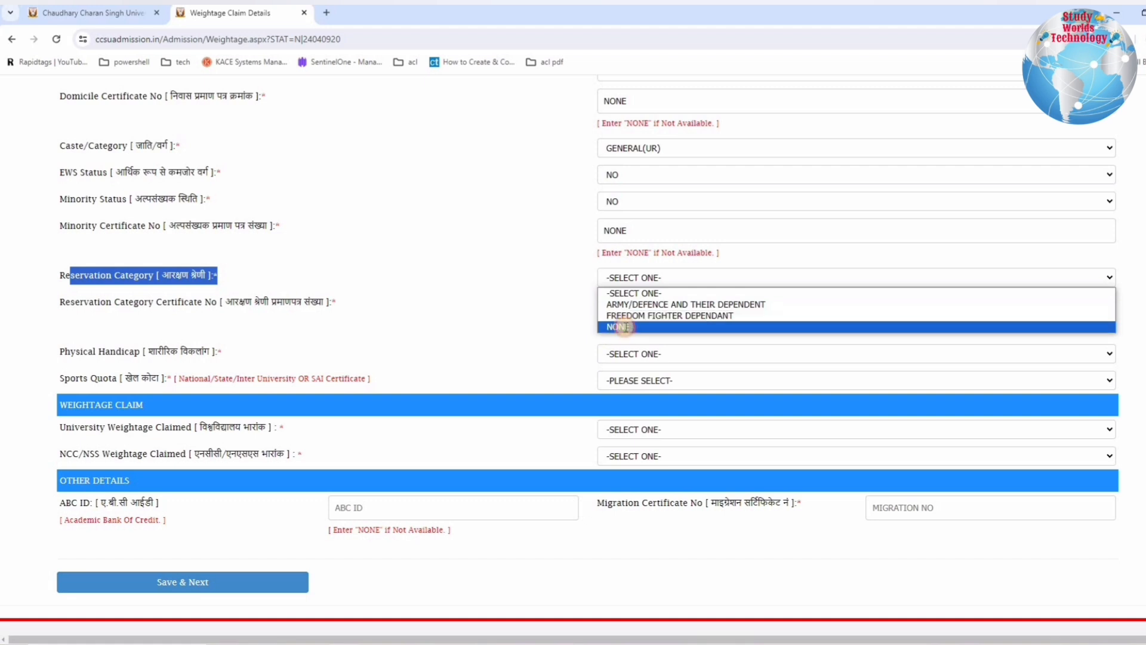
click(622, 327)
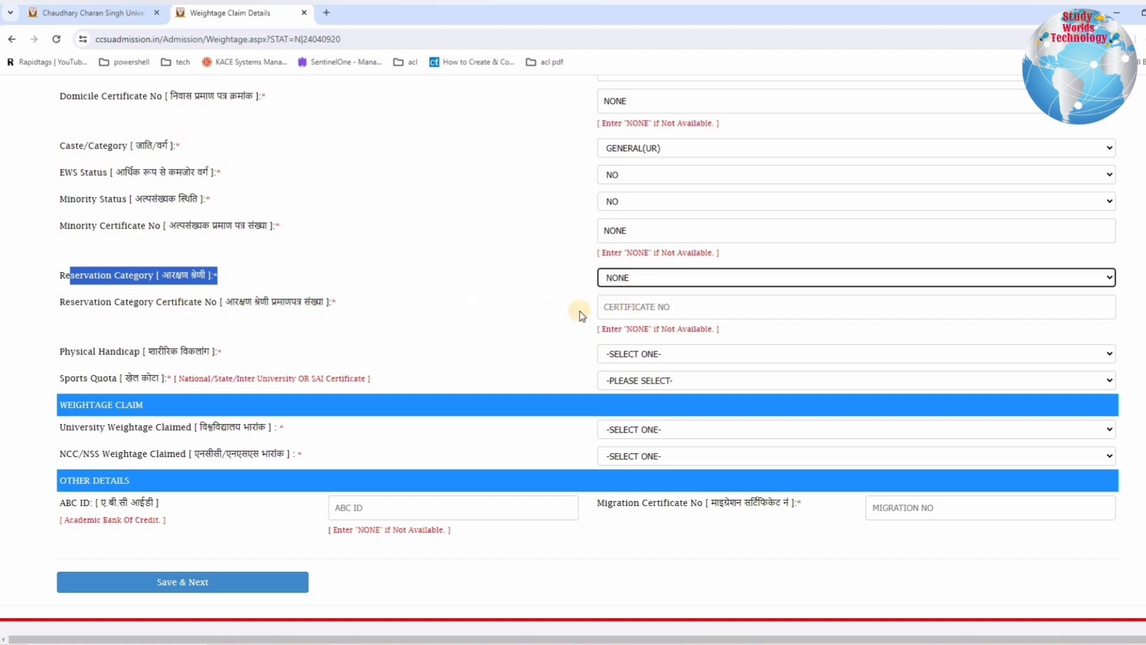
click(618, 308)
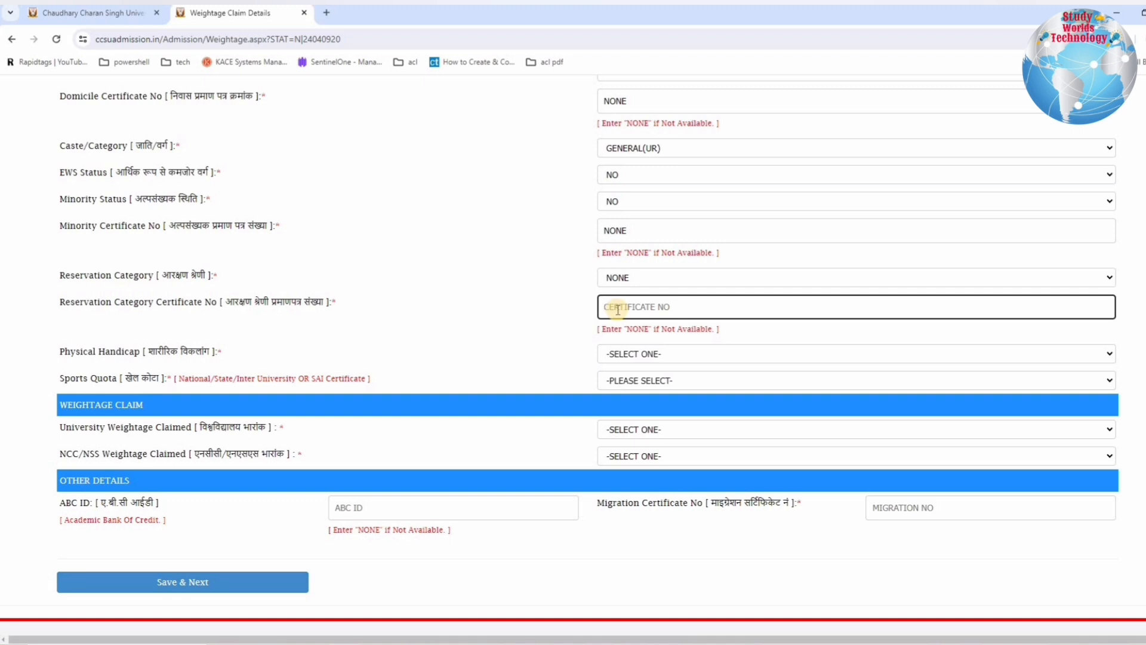
text(NONE)
click(564, 317)
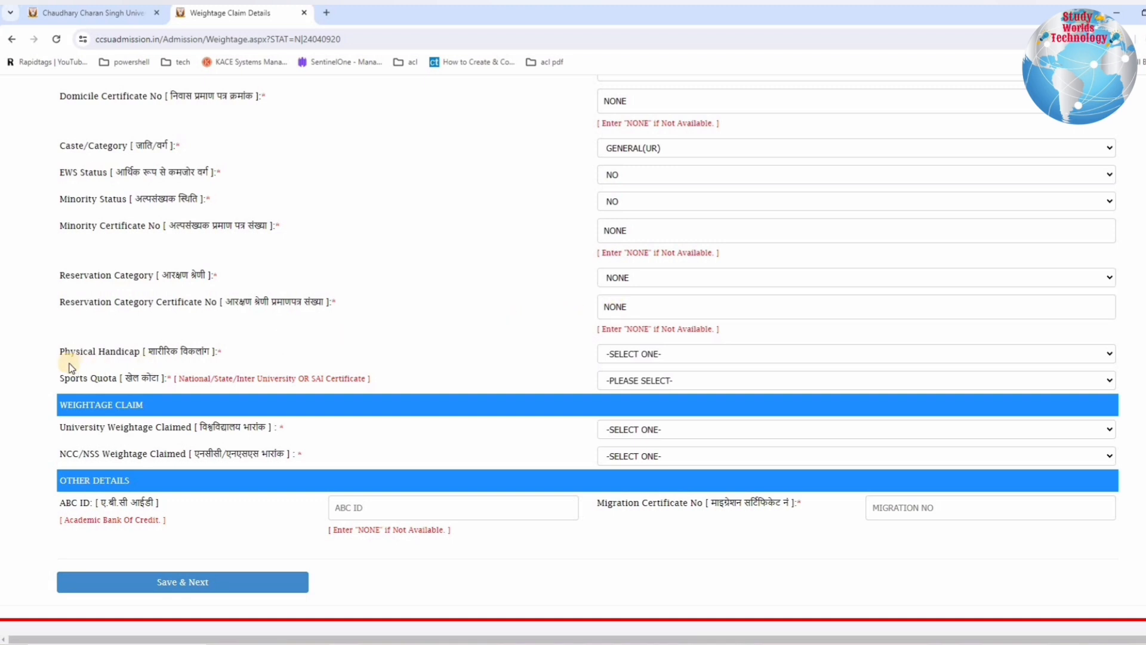
Step: Set the physical handicap field to NONE and the sports quota to NO
drag(64, 355, 729, 358)
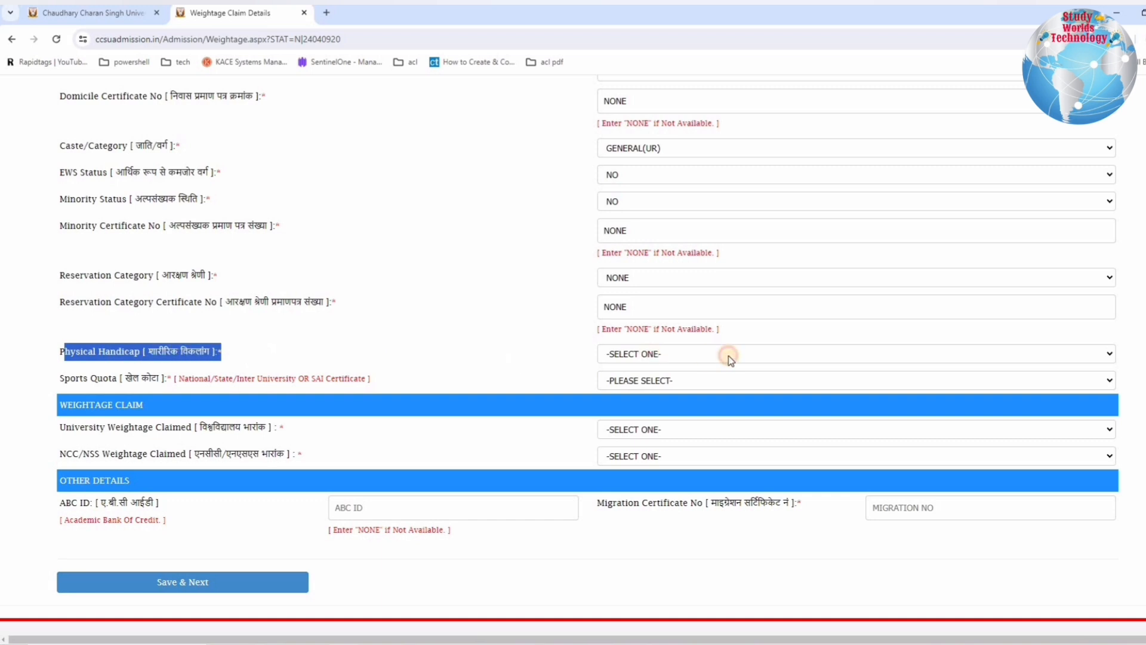
click(729, 358)
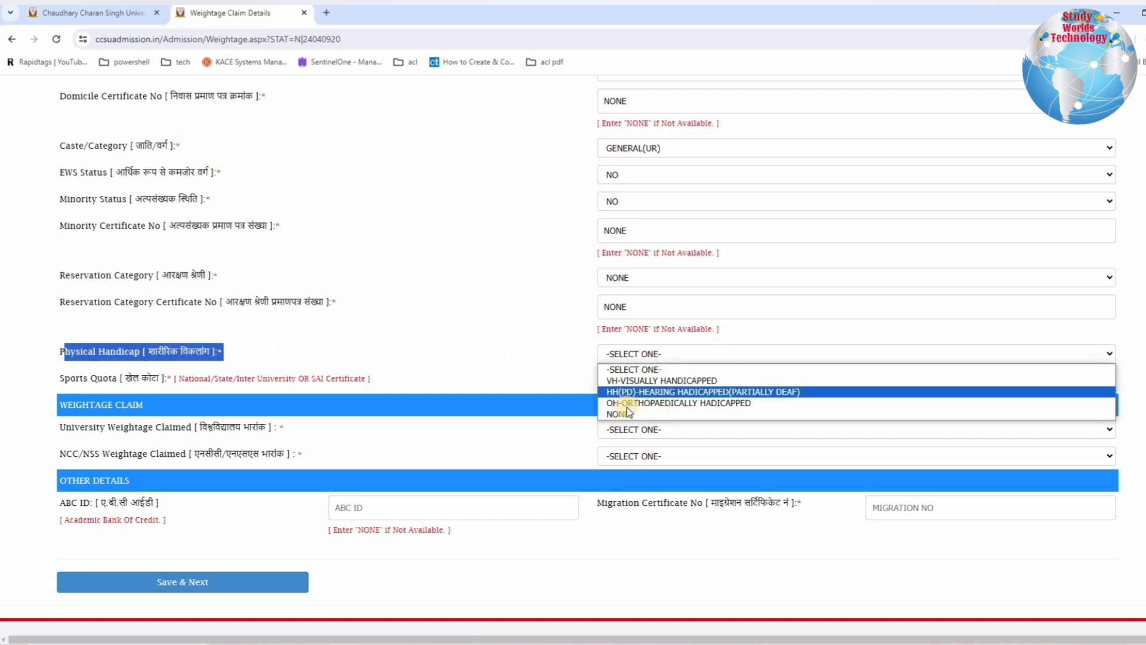
click(627, 414)
drag(75, 379, 229, 380)
click(632, 381)
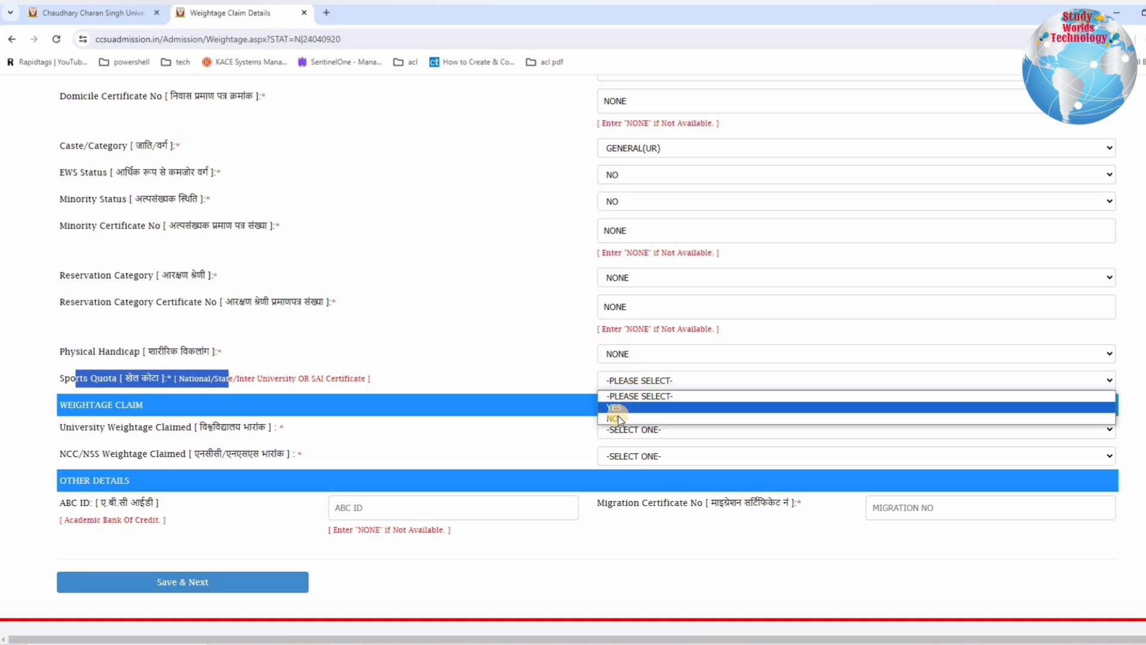
click(618, 419)
Step: Set both the university weightage claimed and the NCC/NSS weightage claimed to NONE
drag(143, 406, 68, 407)
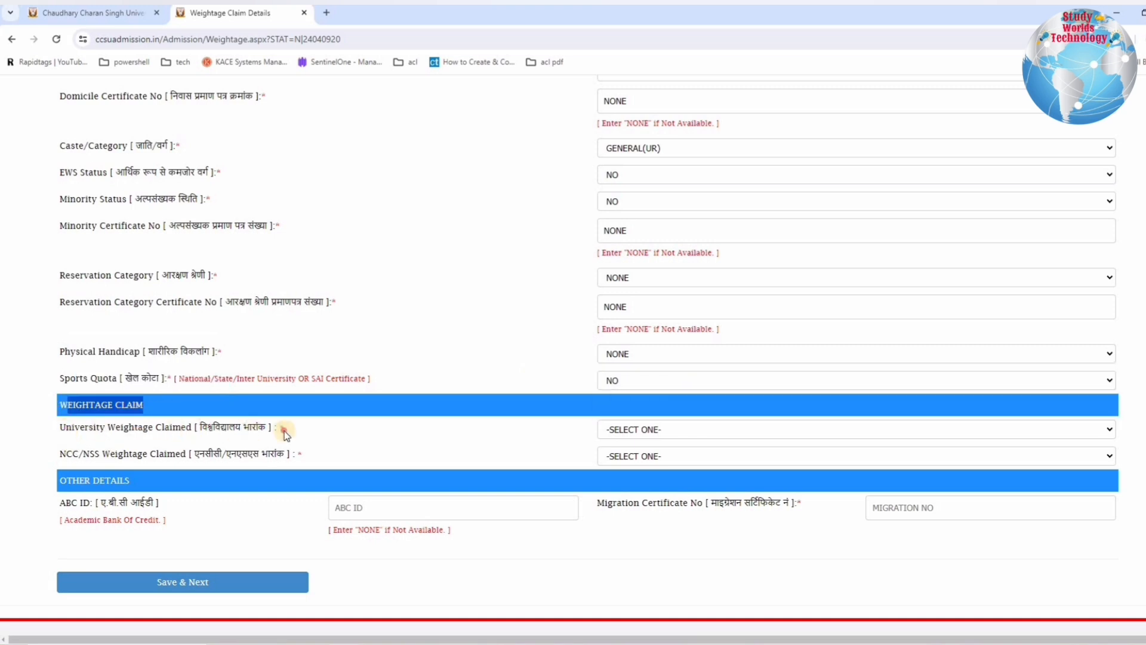
drag(284, 430, 66, 427)
click(630, 433)
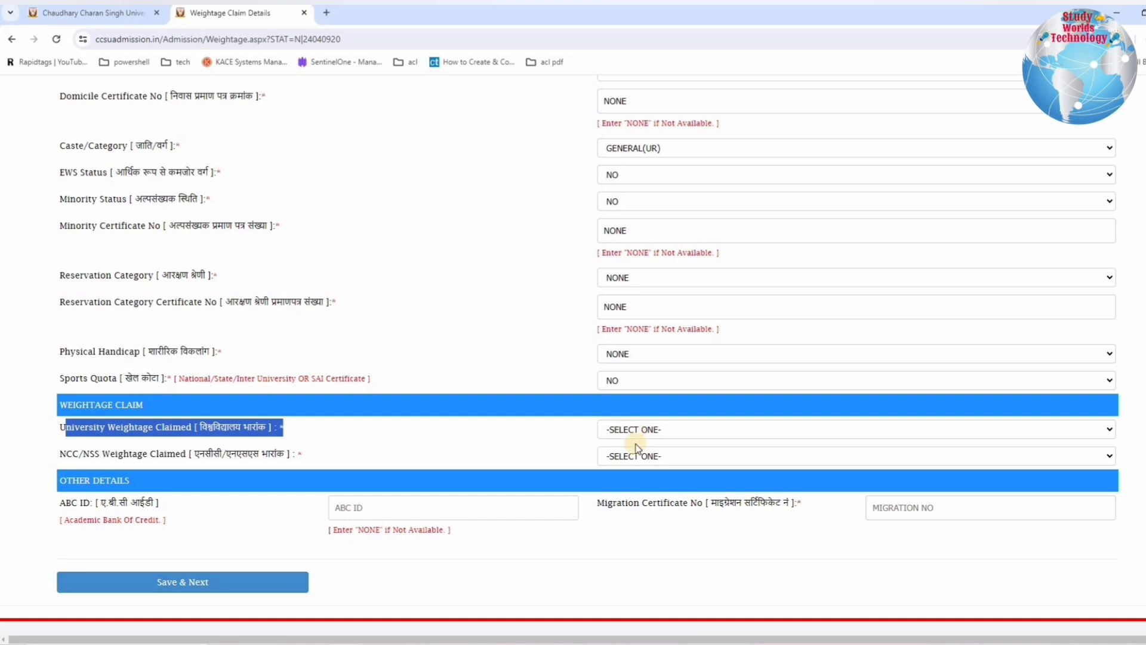
click(634, 433)
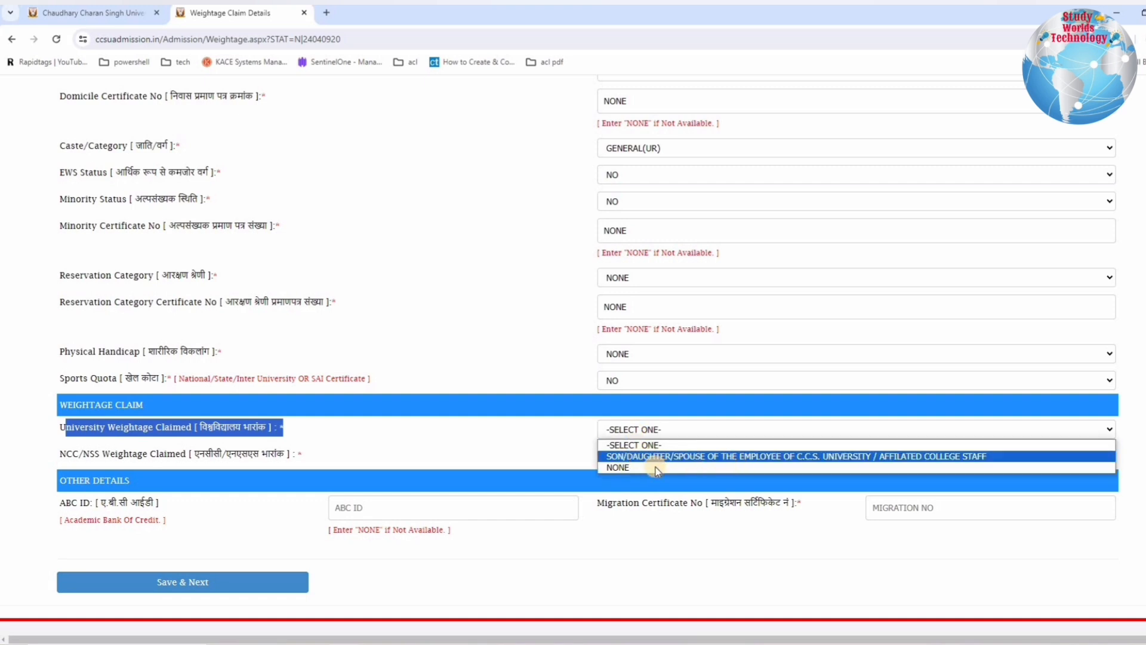
click(618, 469)
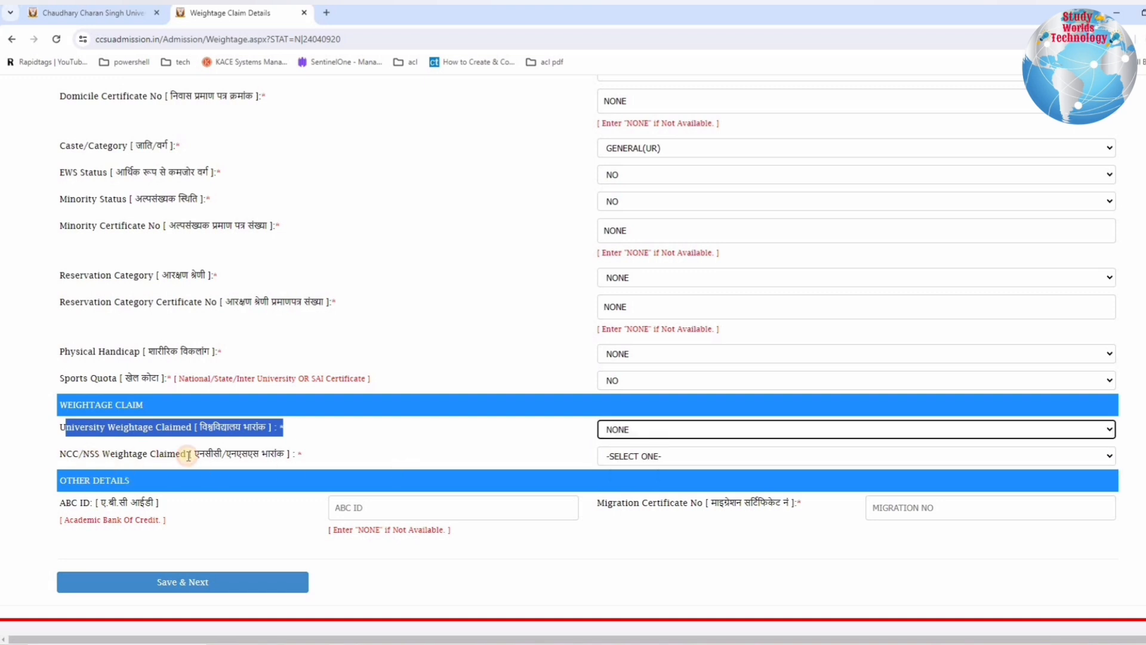
drag(60, 455, 200, 456)
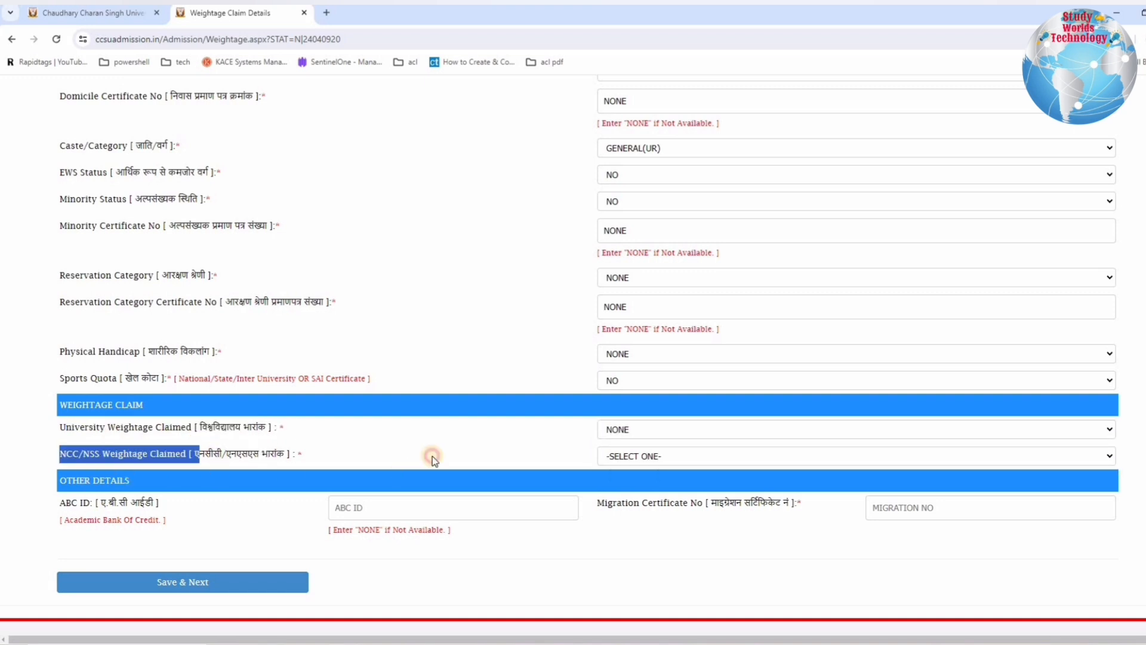
click(671, 462)
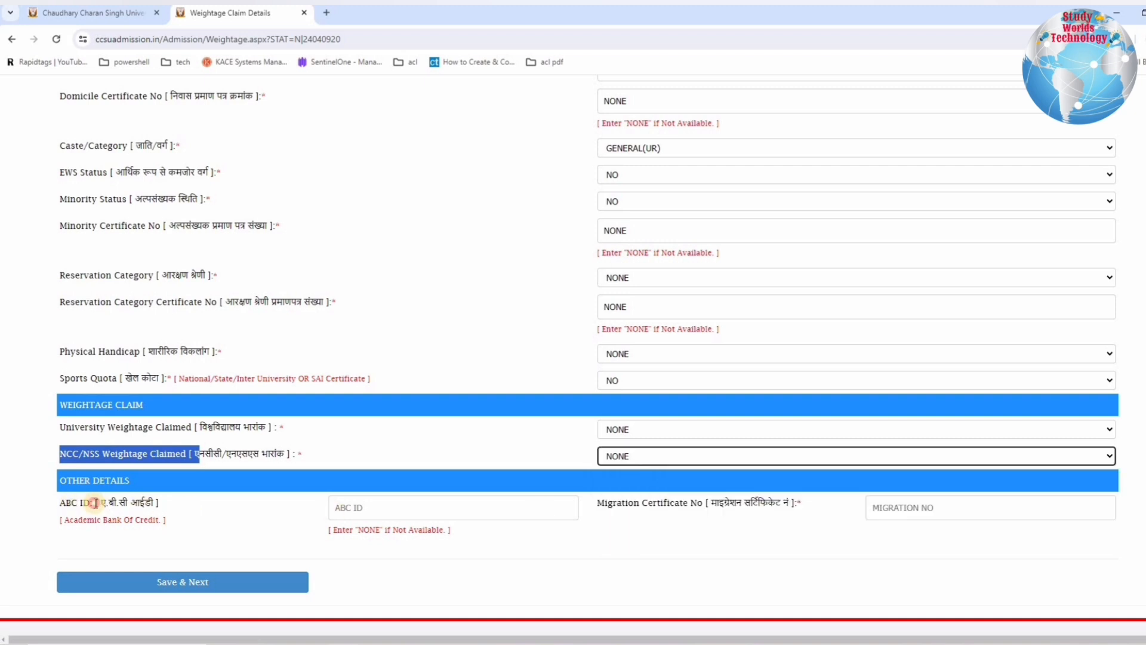
Step: Enter NONE as the ABC ID and NA as the migration certificate number, and save the Step 02 details
drag(71, 503, 173, 503)
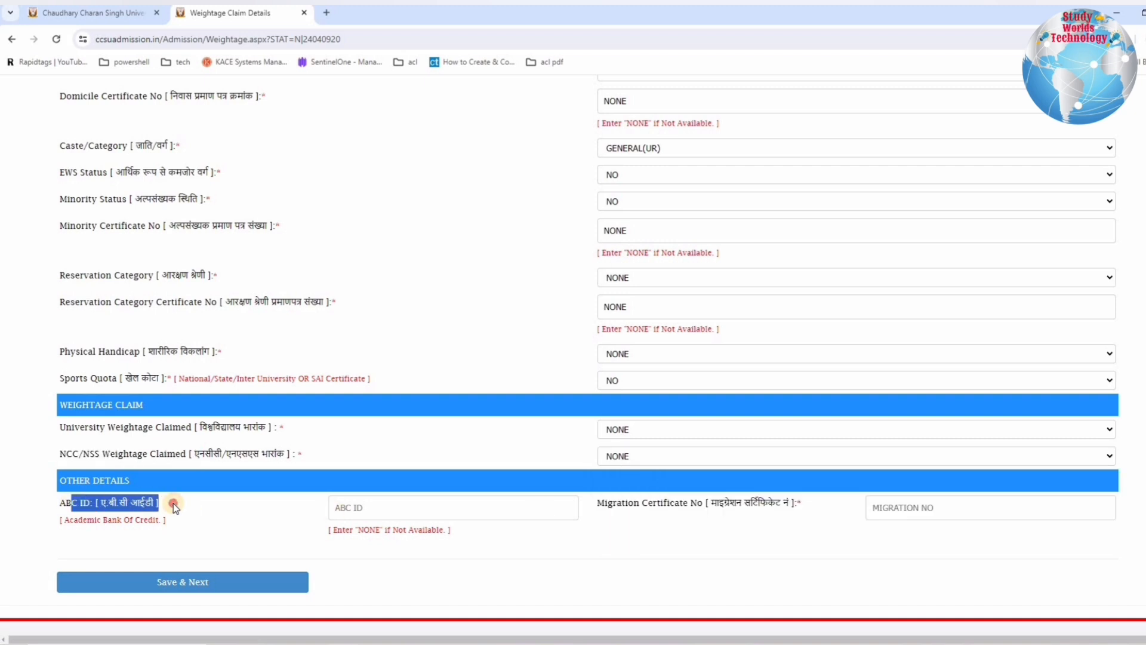
click(380, 511)
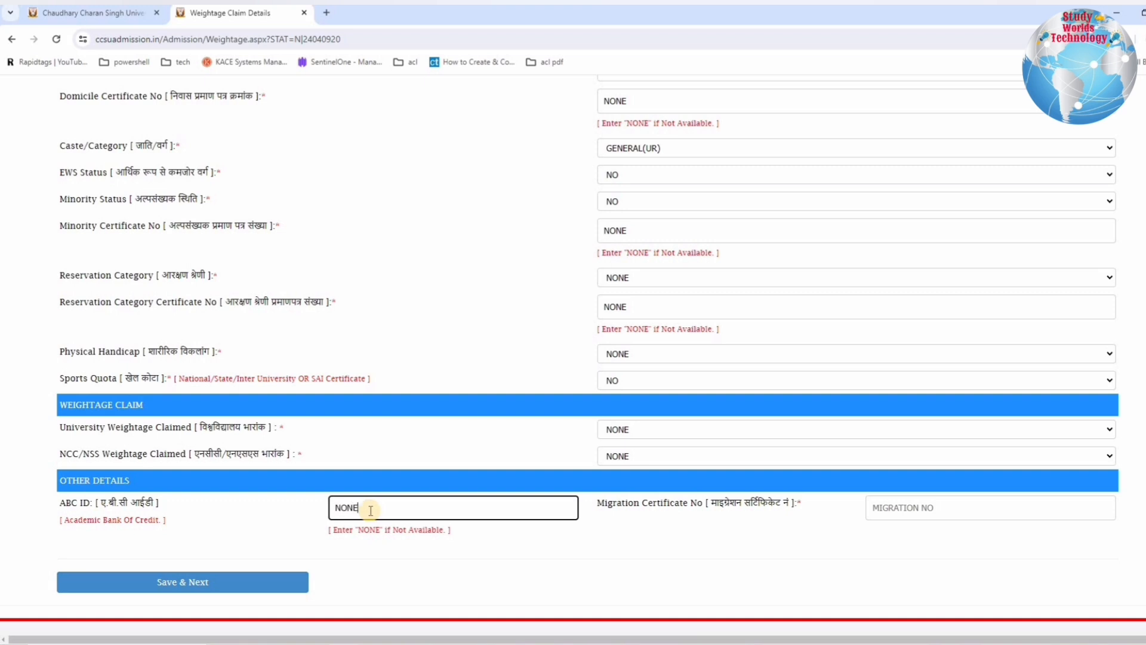
click(631, 504)
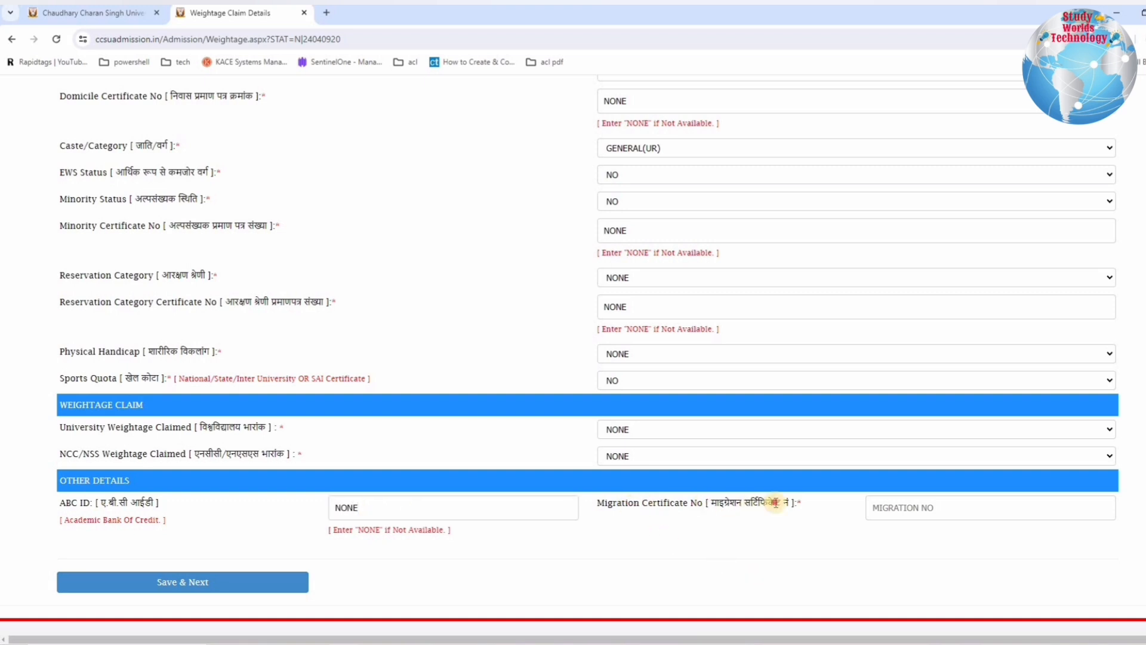
drag(775, 503, 791, 507)
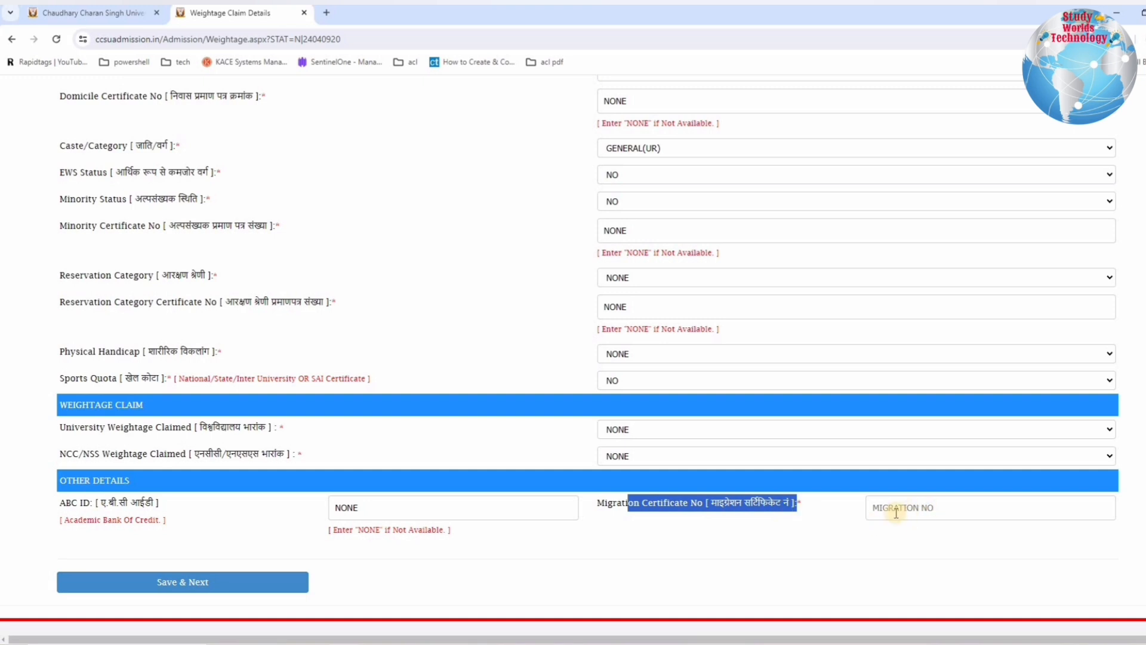
click(896, 512)
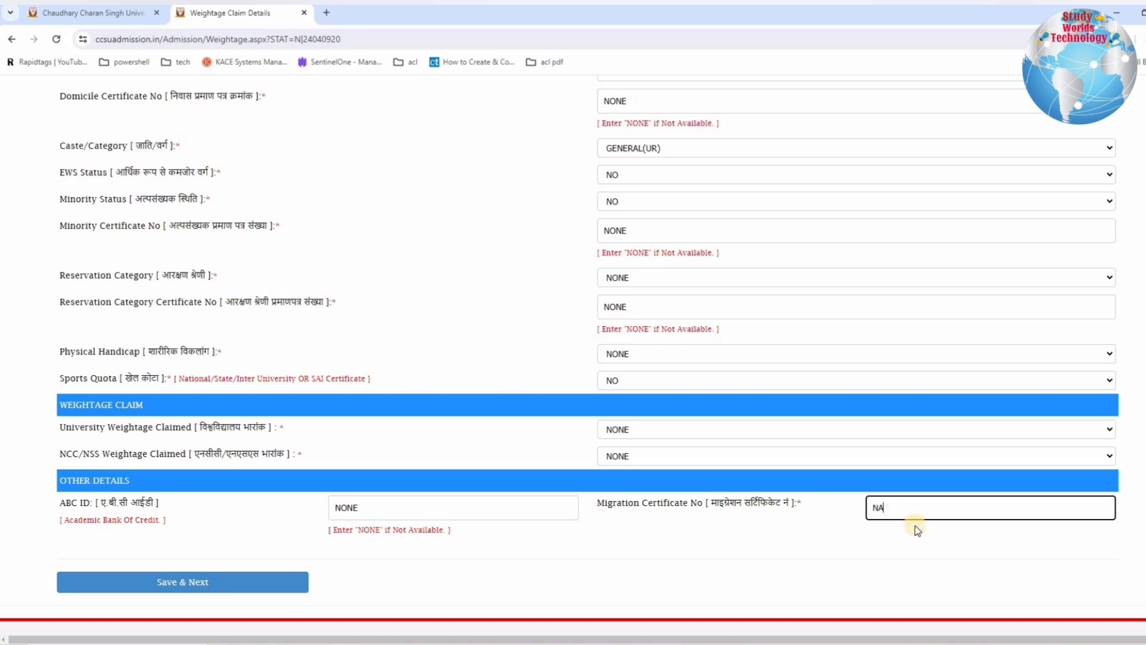
click(909, 526)
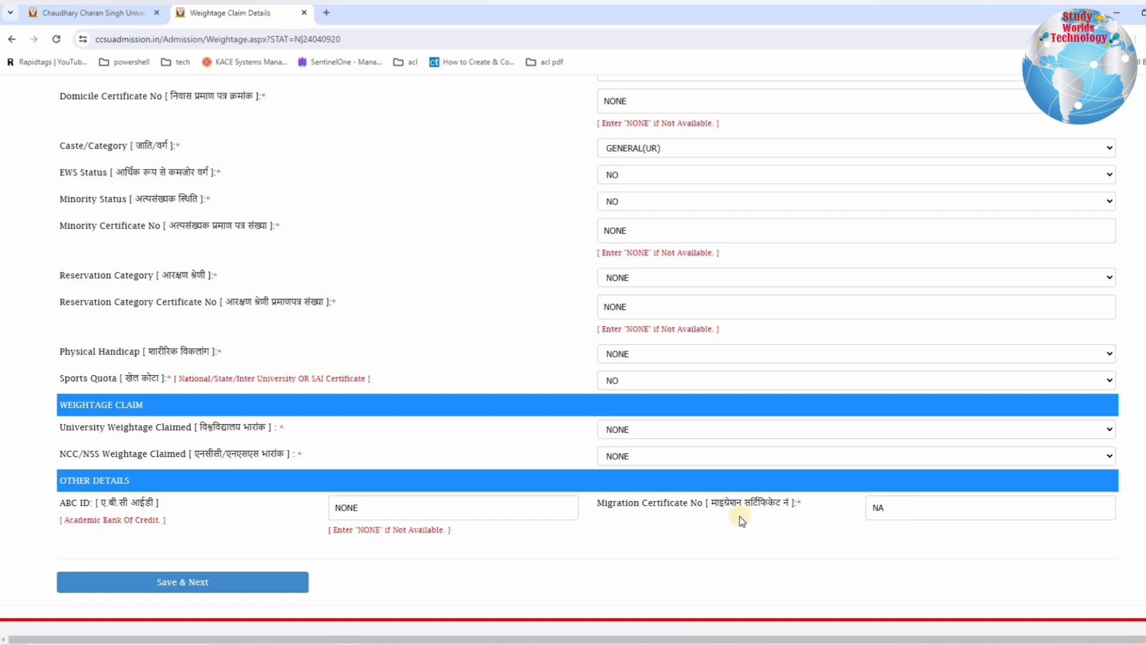
drag(818, 519, 796, 505)
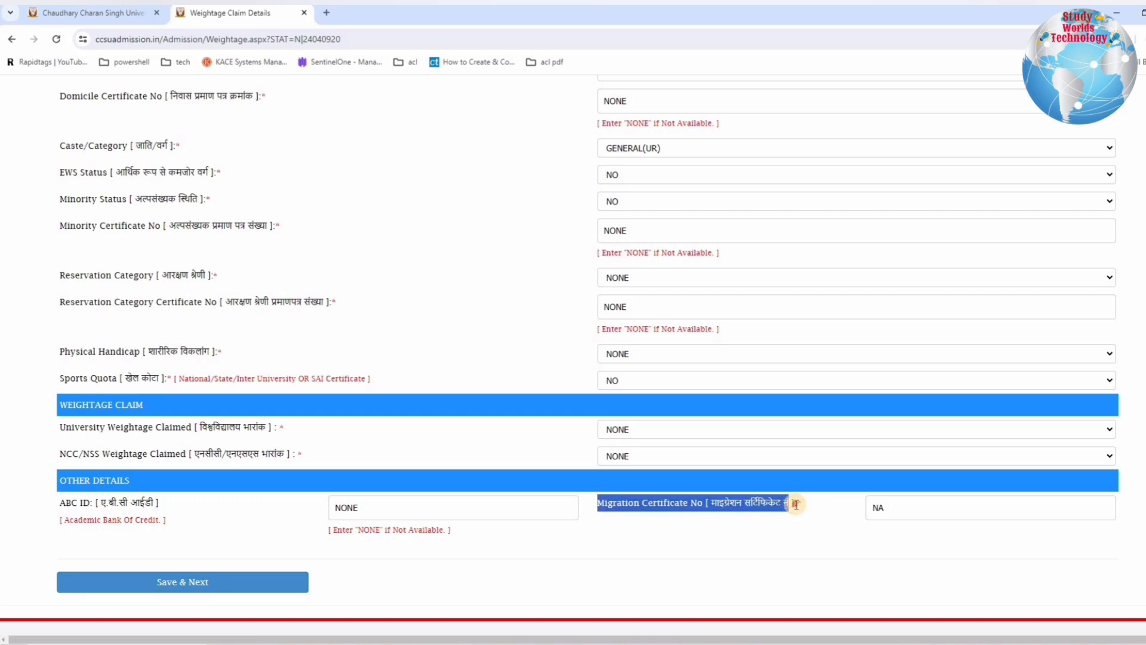
click(890, 505)
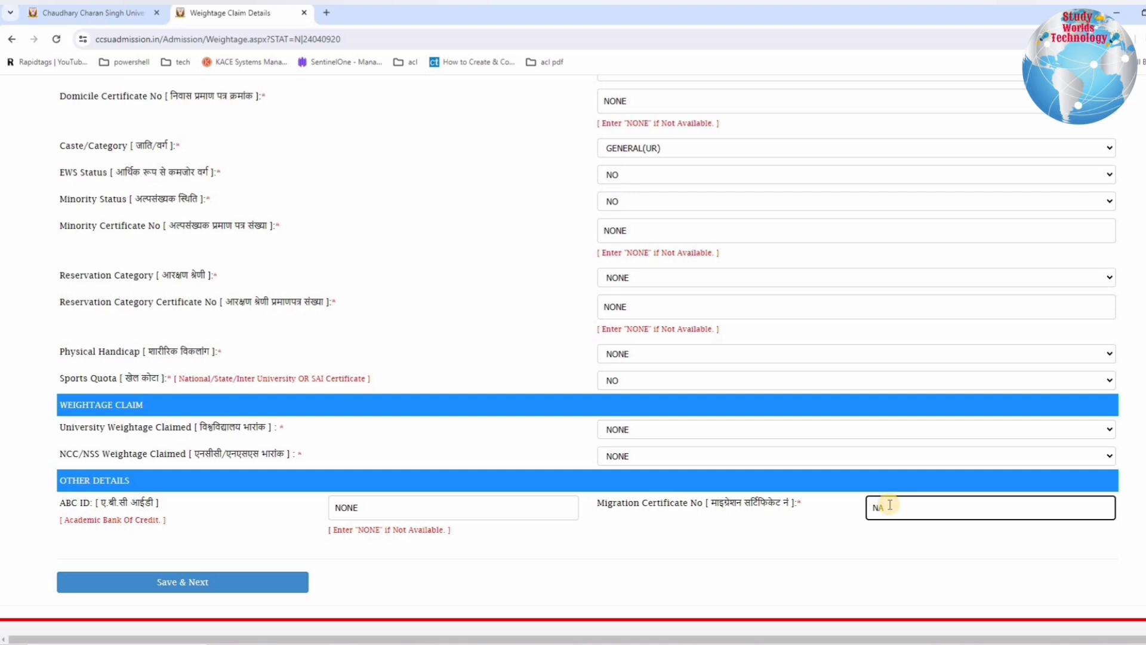
click(204, 588)
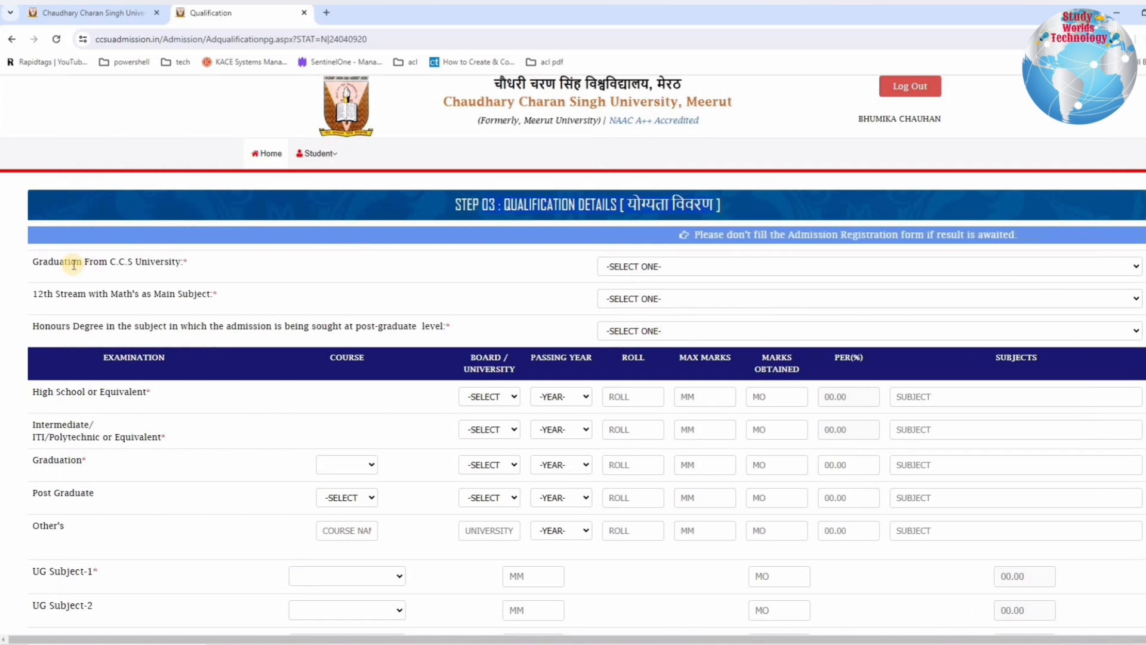
Step: Review the qualification questions and the result-awaited notice, and answer YES to graduation from C.C.S University
drag(53, 264, 197, 266)
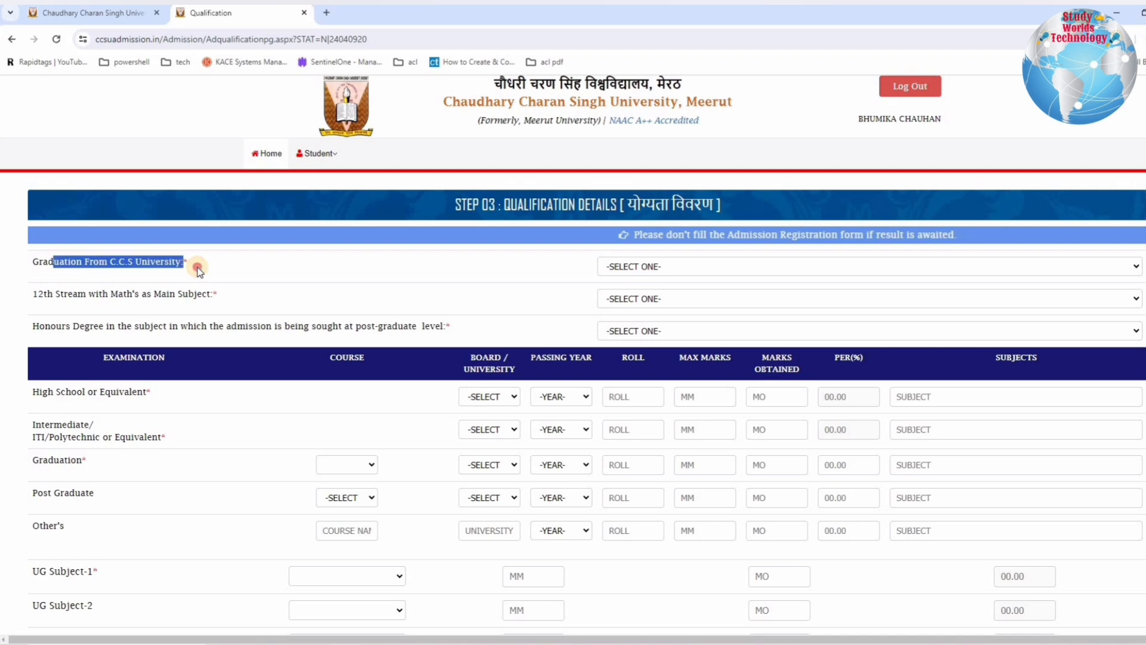
drag(37, 293, 218, 295)
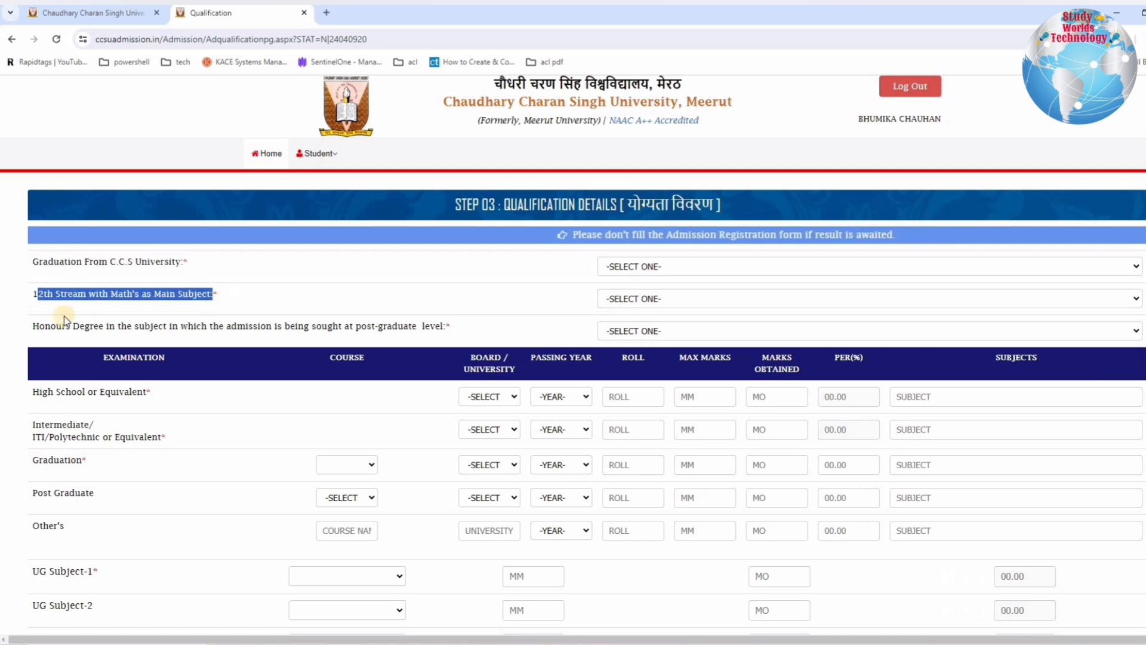
drag(37, 327, 460, 329)
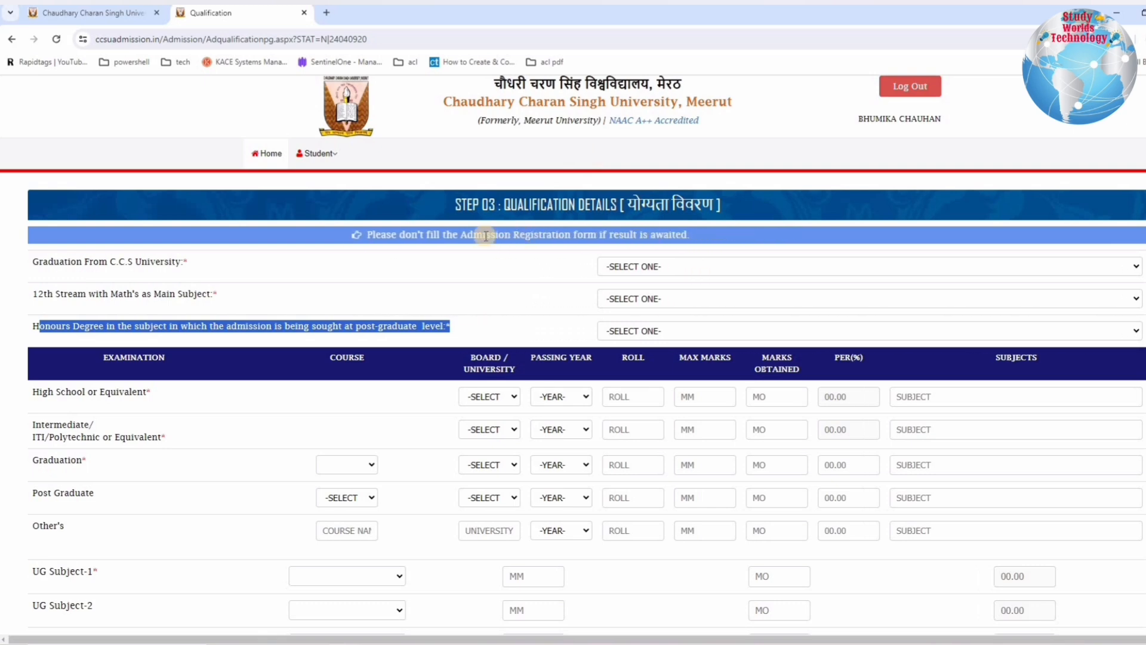
drag(470, 239, 645, 234)
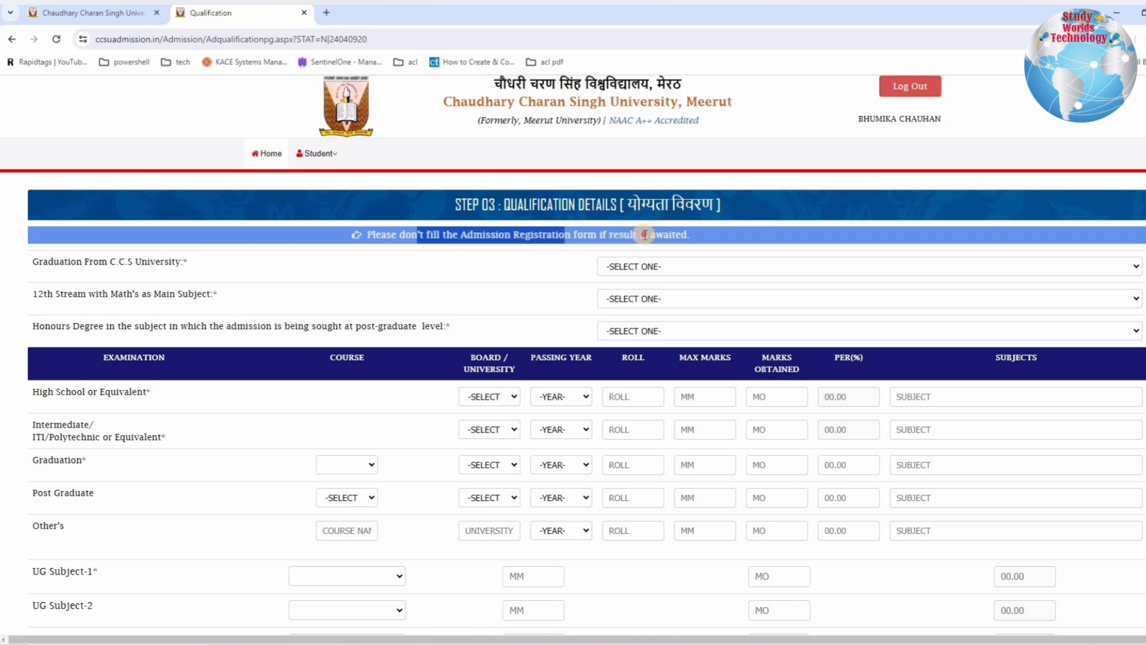
click(689, 237)
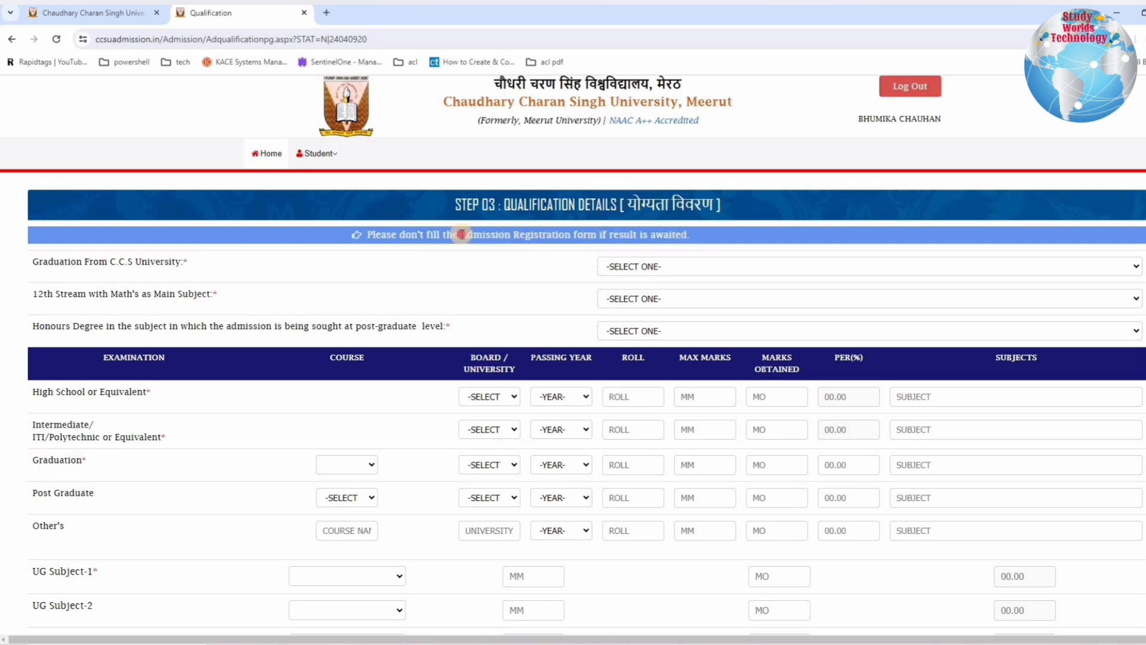
drag(66, 267, 575, 272)
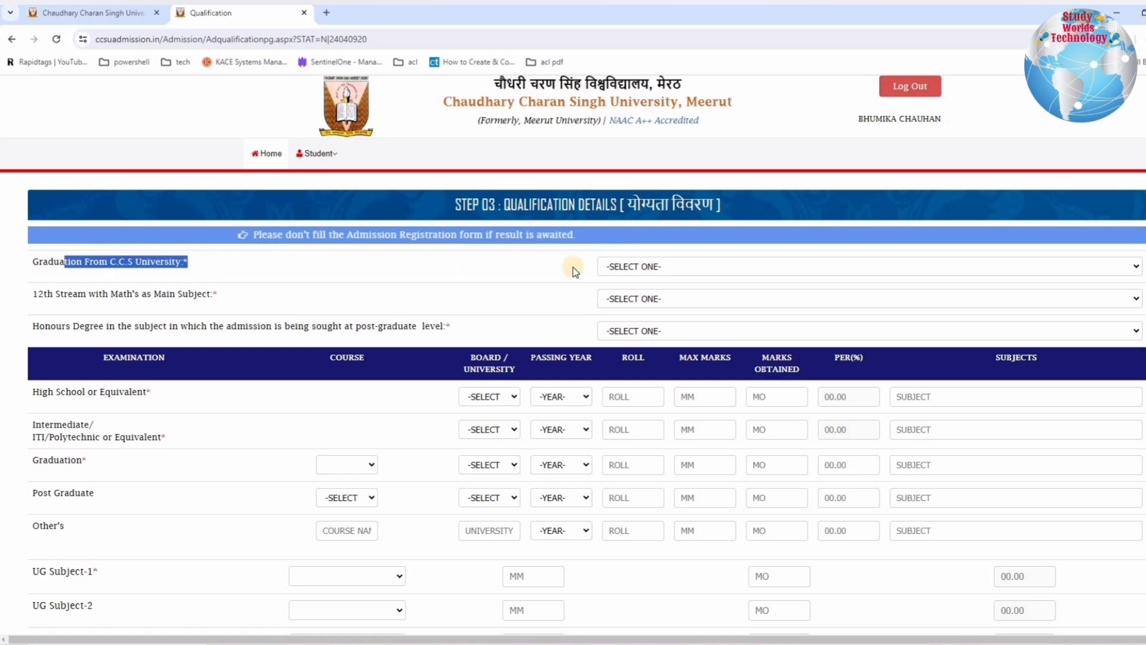
click(633, 266)
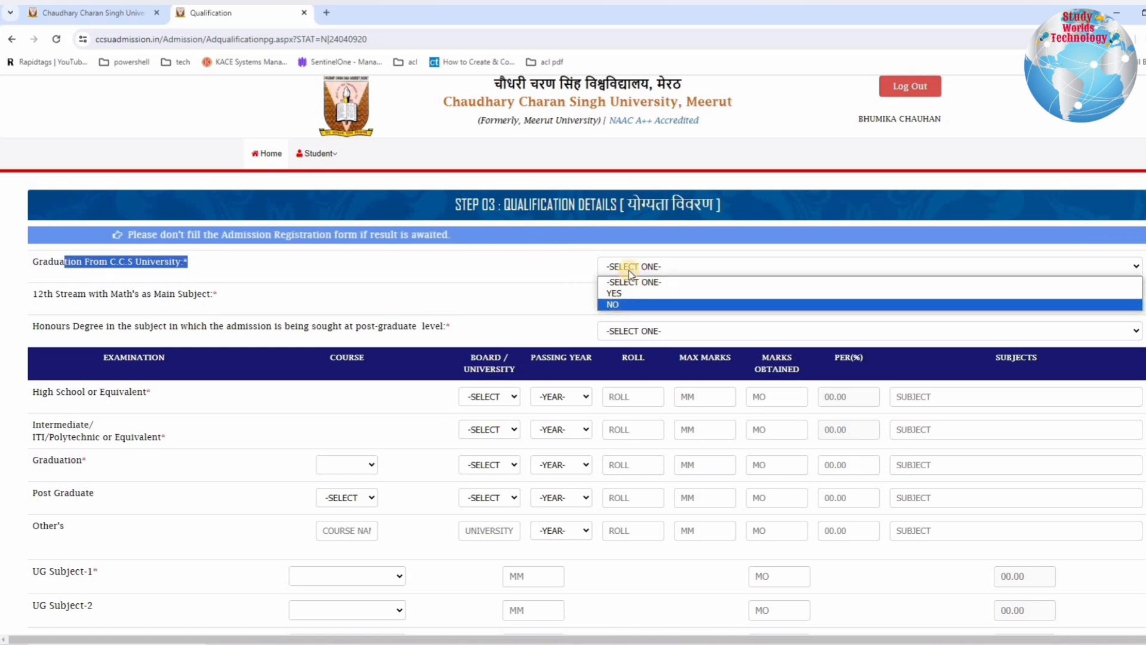
click(614, 293)
Step: Answer YES to the 12th stream with Math's as main subject
drag(37, 294, 212, 294)
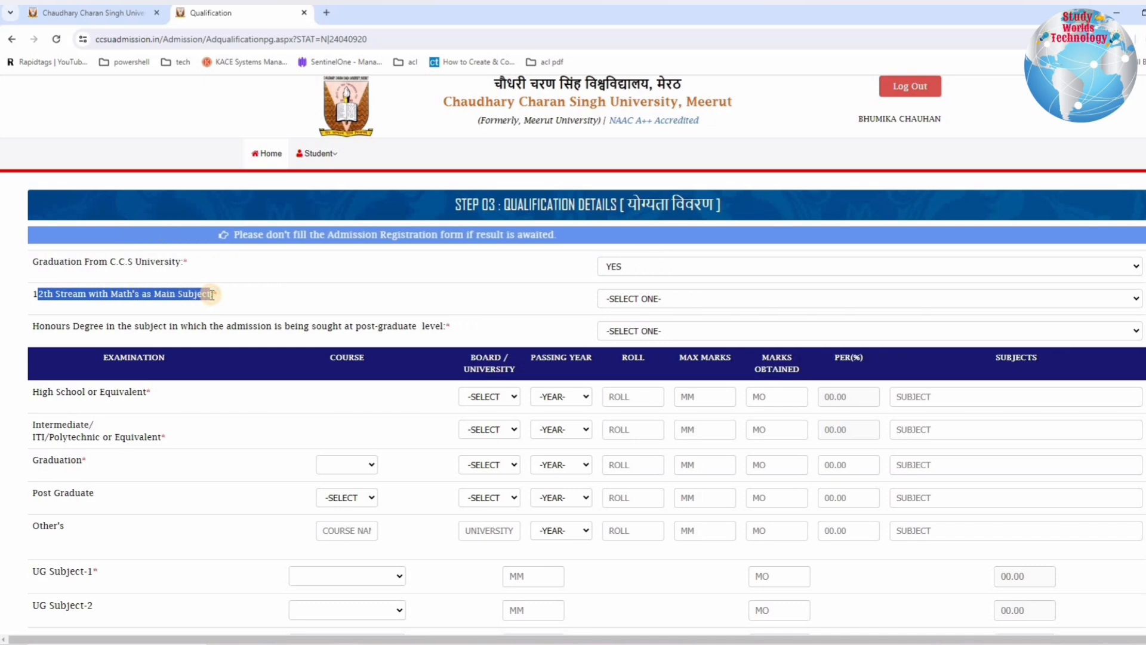
click(633, 298)
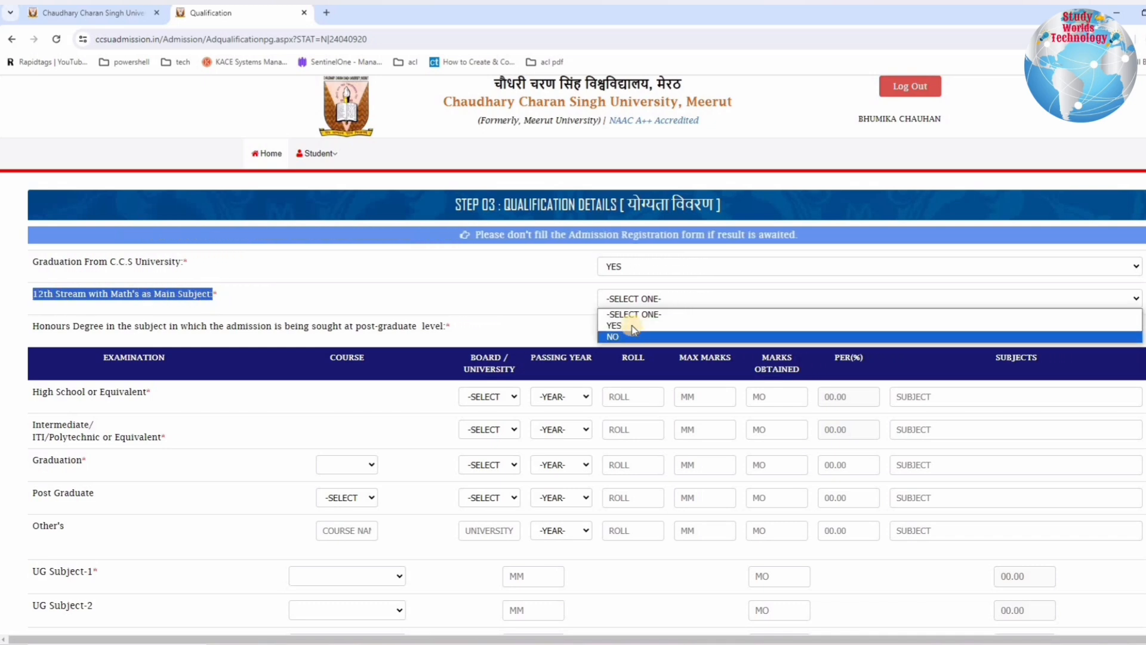
click(632, 325)
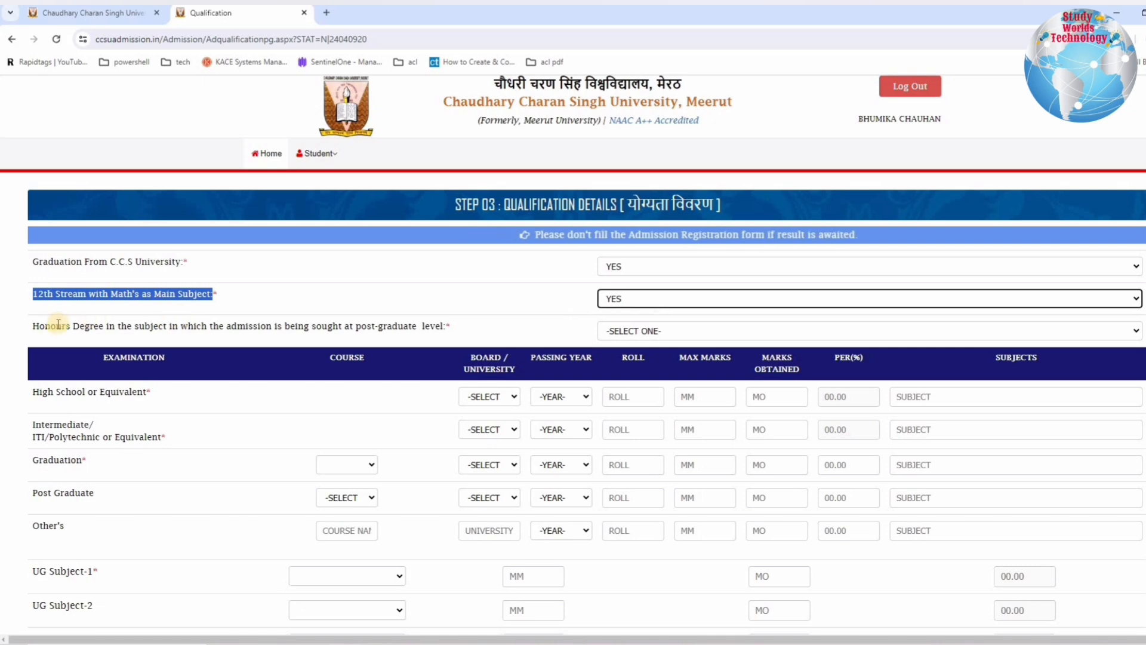
Step: Answer NO to holding an honours degree in the subject sought at post-graduate level
drag(39, 326, 155, 326)
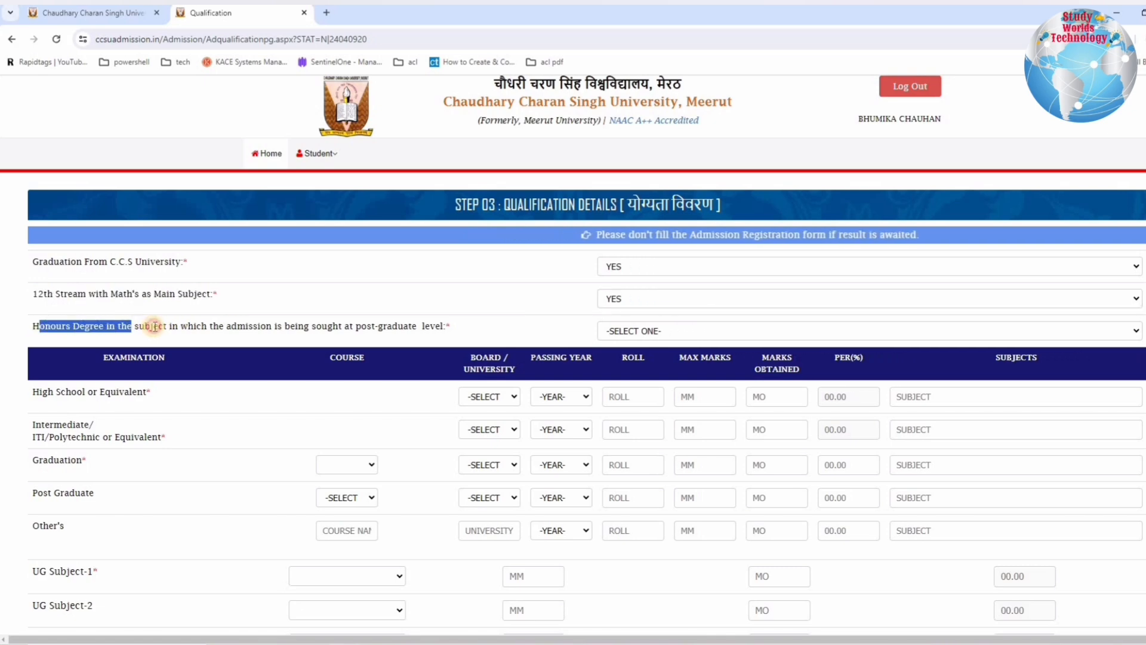
click(639, 330)
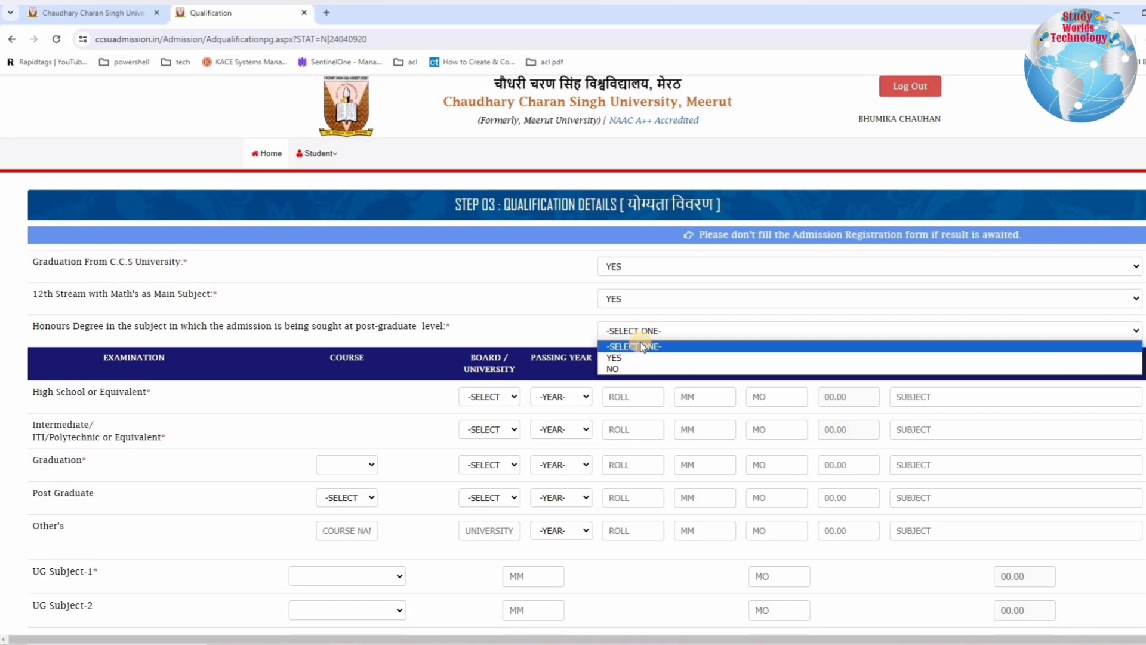
click(639, 357)
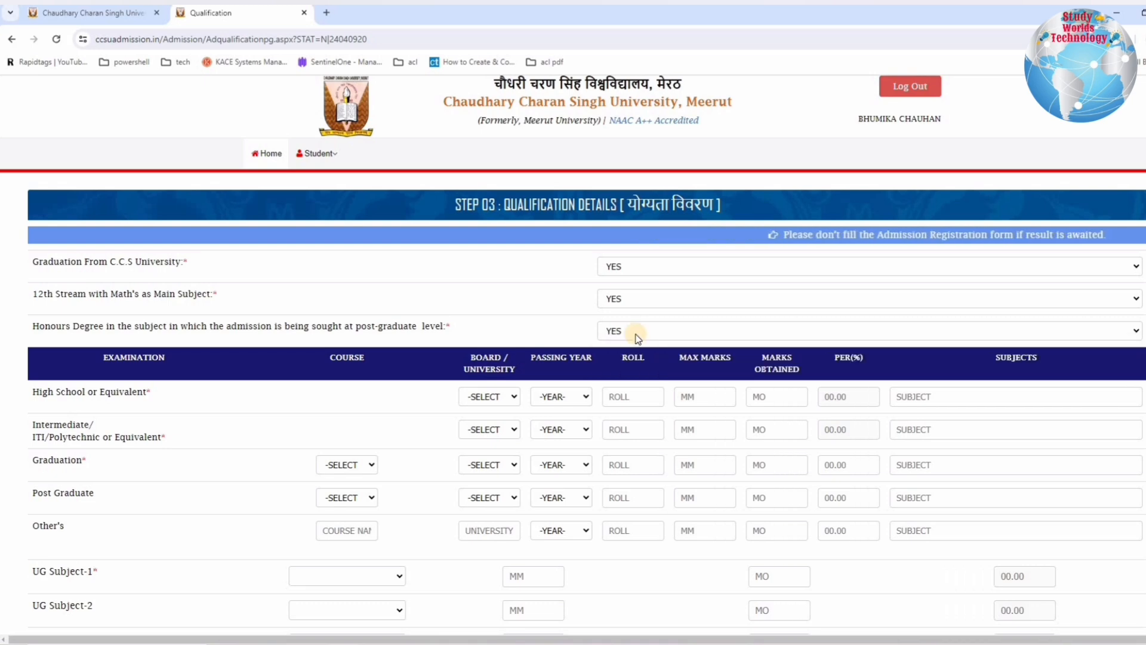
scroll(638, 338, down, 4)
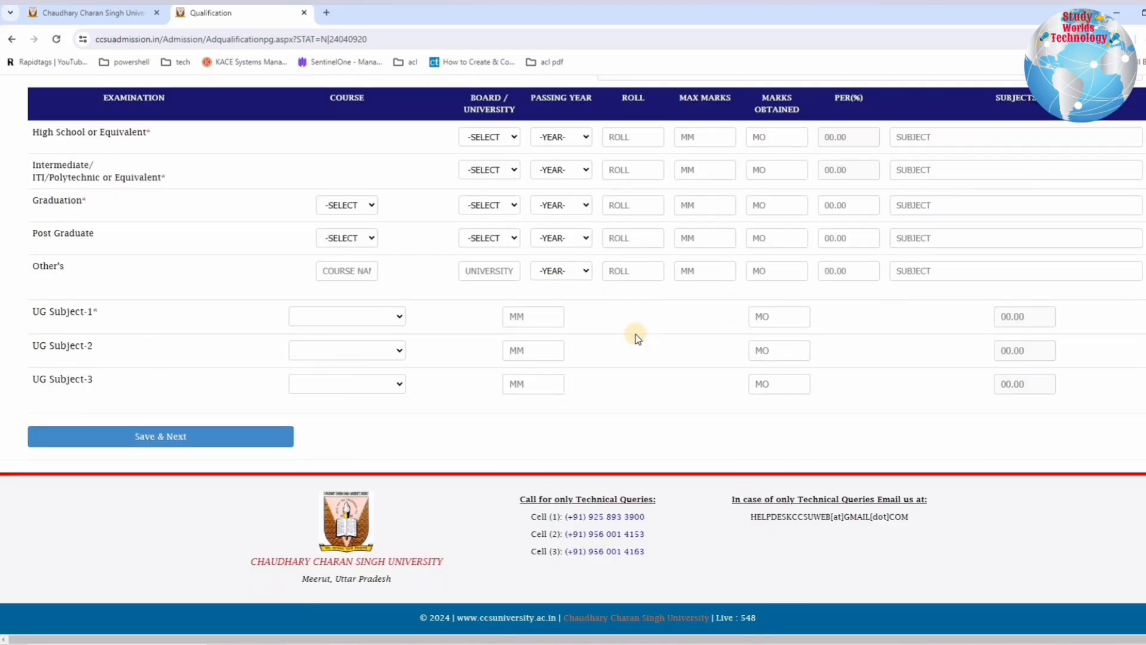
scroll(638, 338, up, 1)
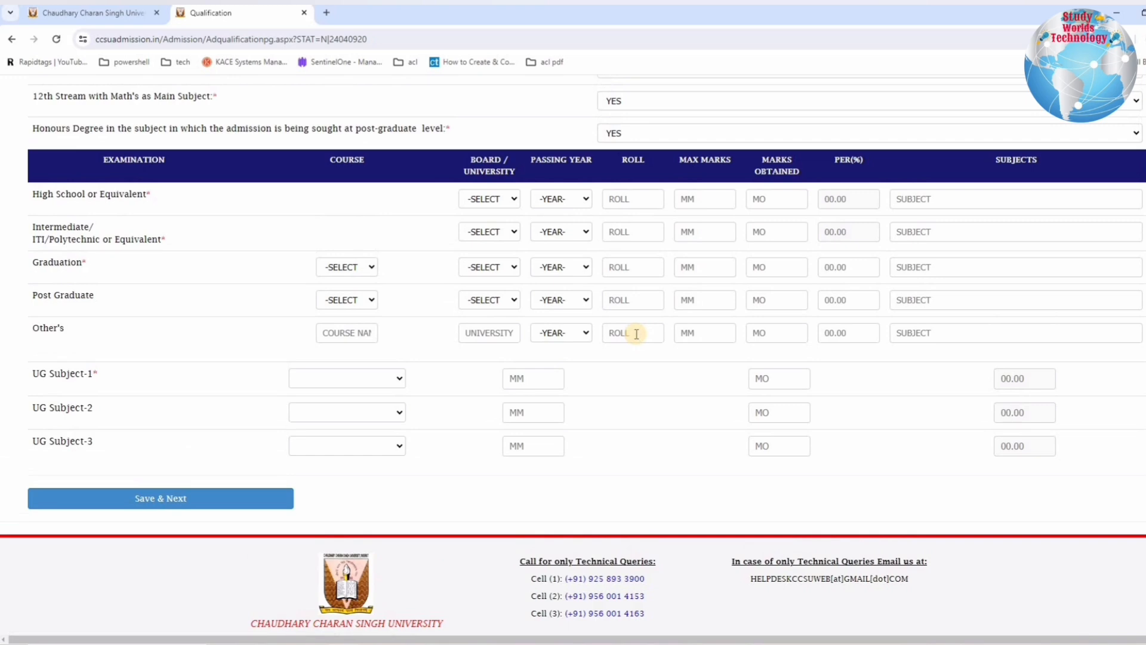
scroll(635, 322, up, 2)
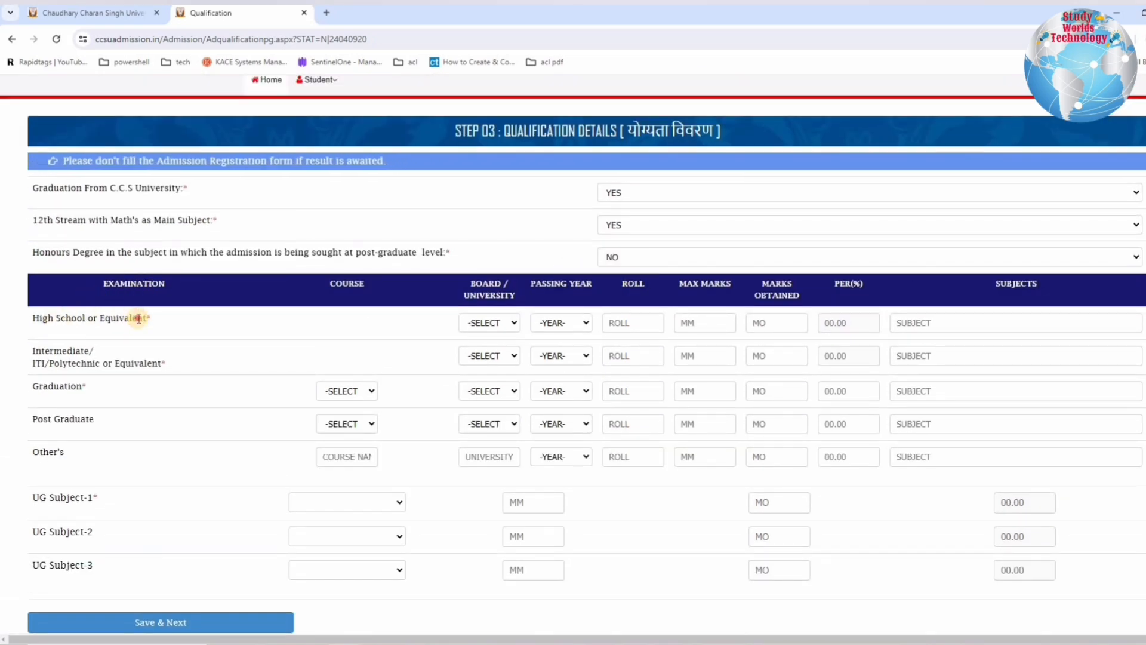
Step: Set the High School board to Central Board of Secondary Edu., Delhi, and the passing year to 2018
drag(56, 318, 150, 318)
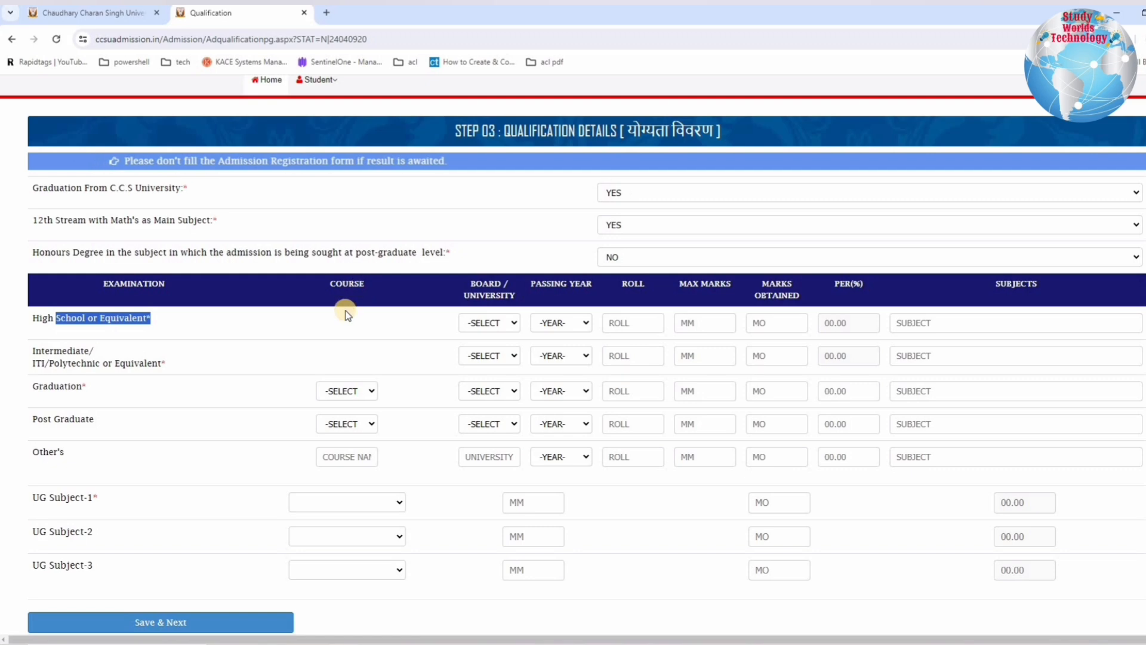
click(481, 323)
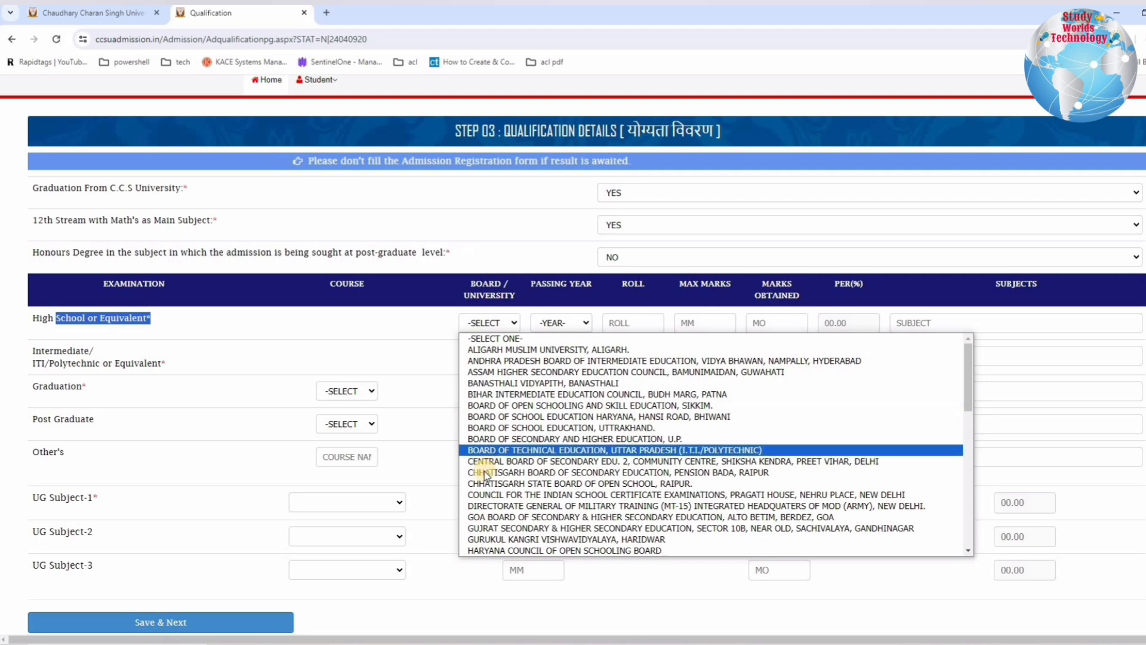
click(541, 345)
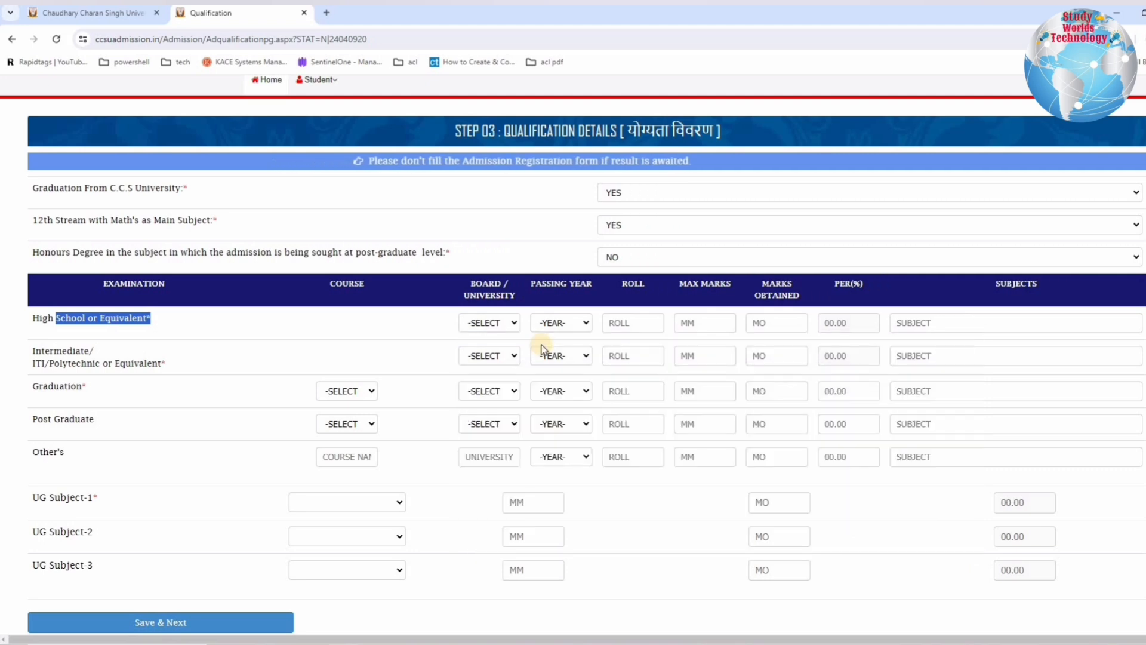
click(557, 325)
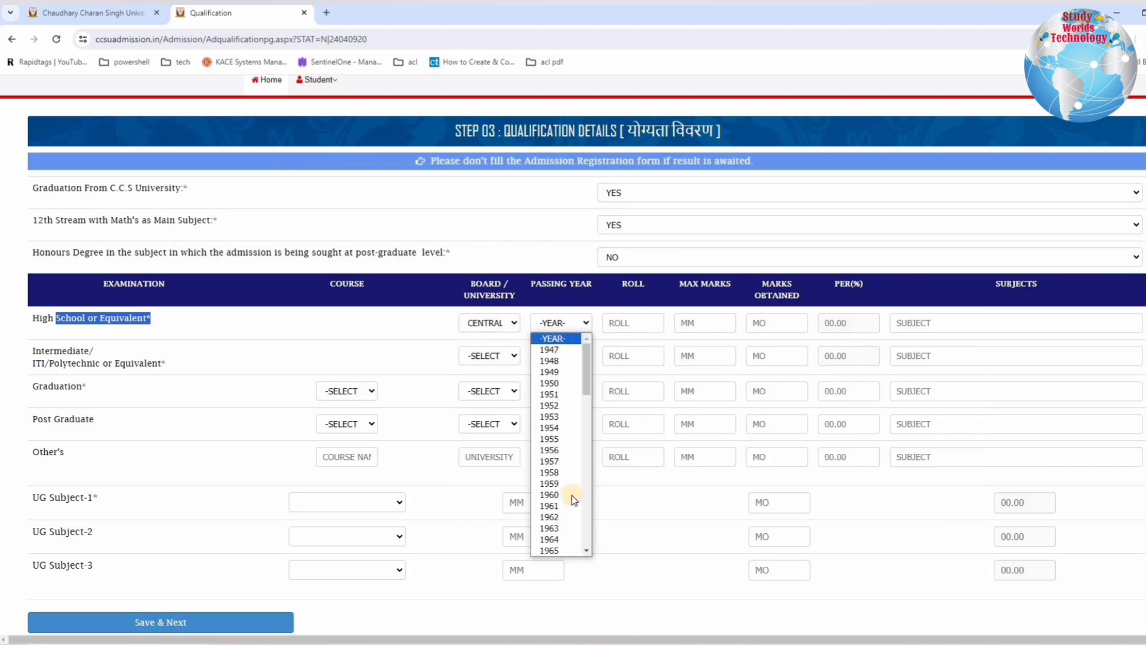
scroll(572, 501, down, 10)
click(575, 482)
Step: Enter 500 maximum marks and 312 marks obtained for High School, leaving the roll number and subject blank
click(640, 322)
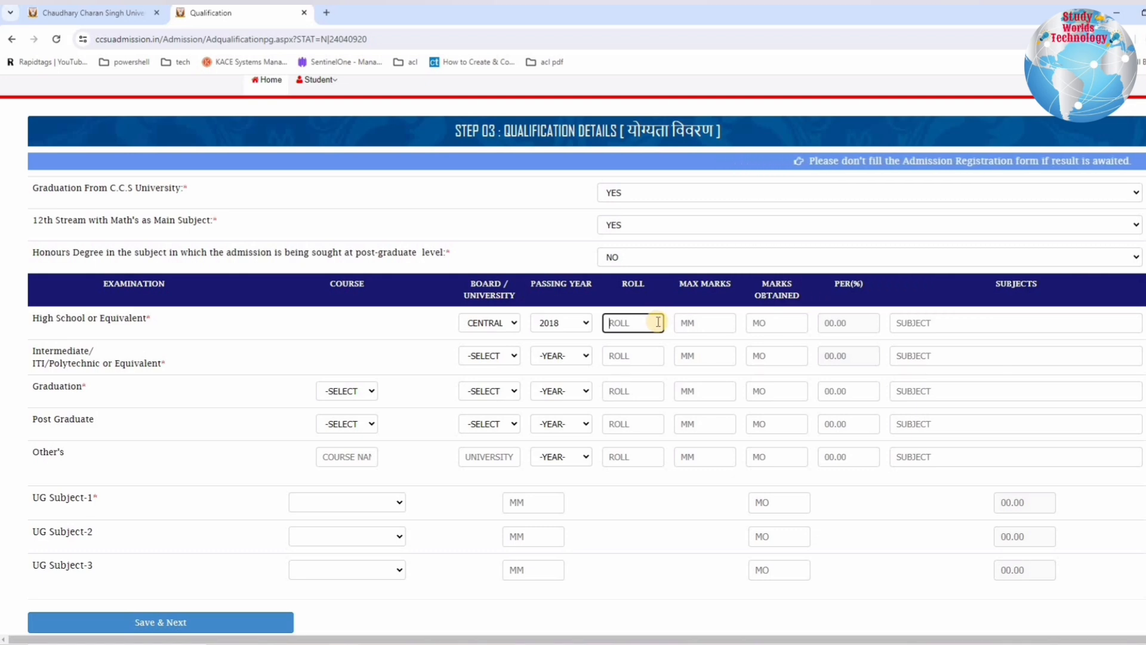
click(691, 323)
text(500)
click(764, 323)
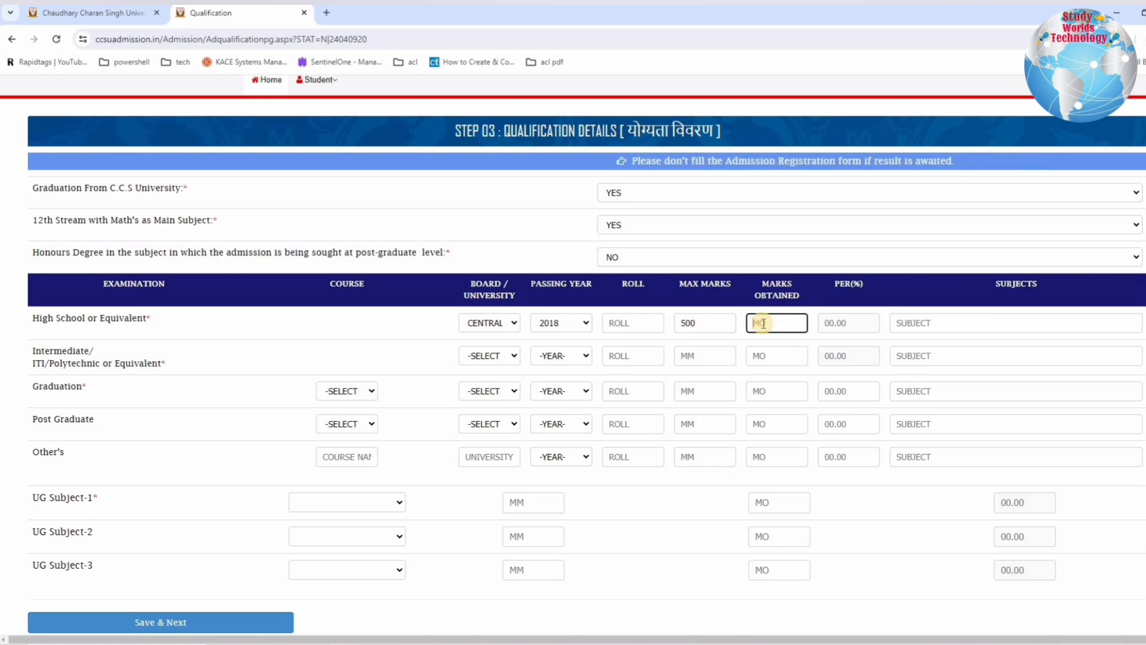
text(312)
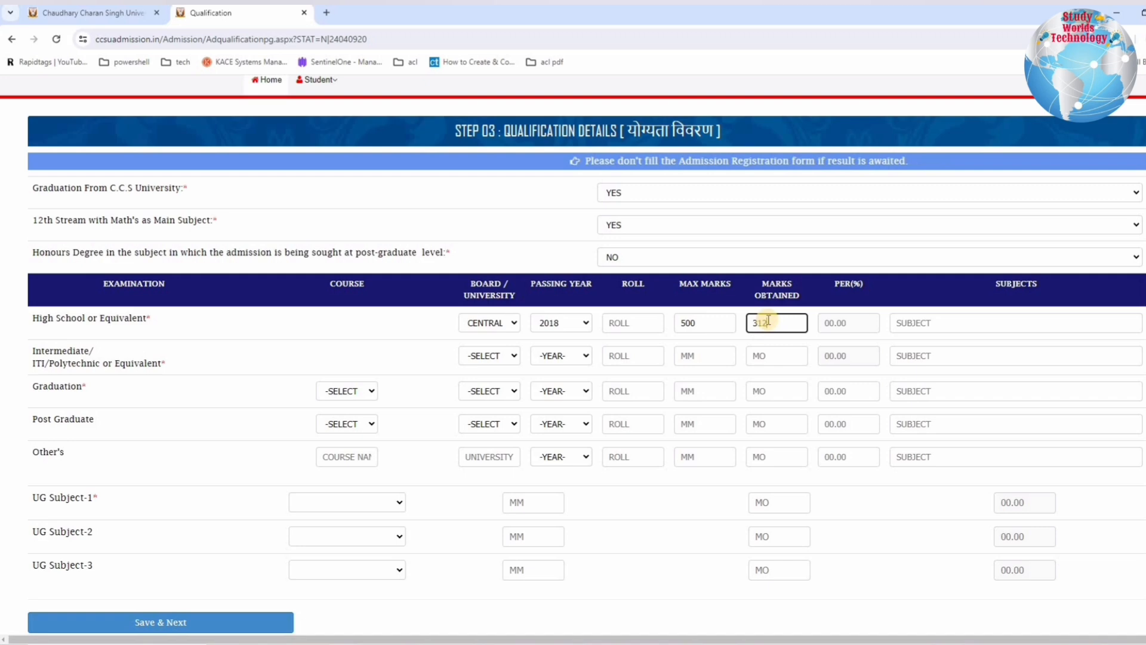
click(876, 327)
click(924, 324)
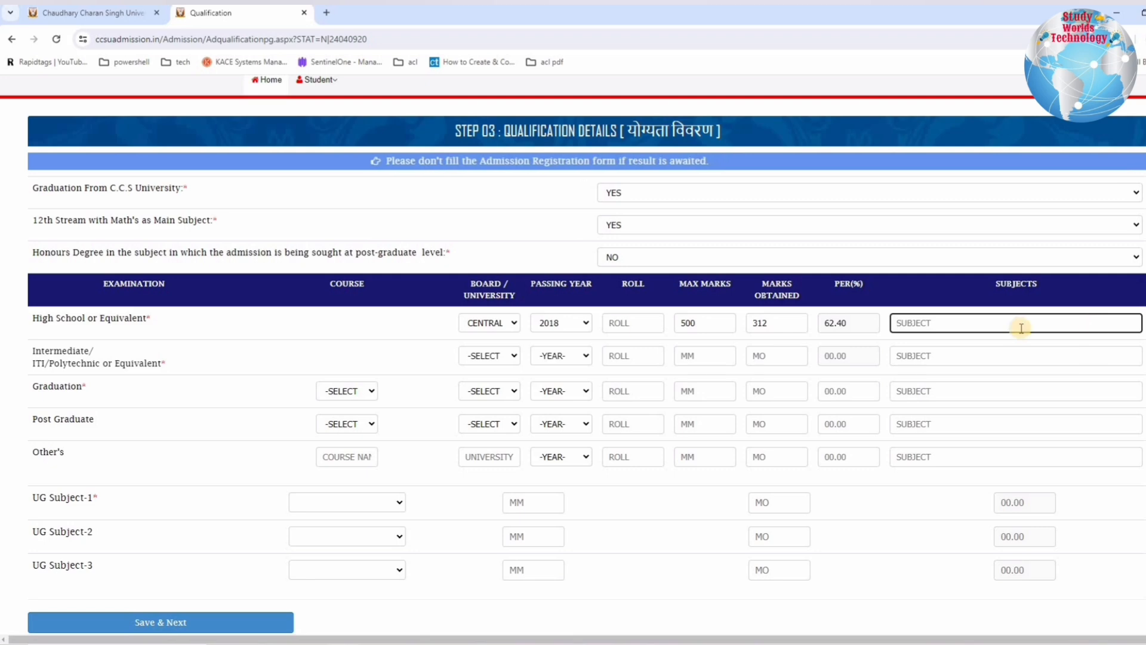
Step: Set the Intermediate board to Central Board of Secondary Edu., Delhi, and the passing year to 2020
drag(40, 353, 160, 362)
click(490, 356)
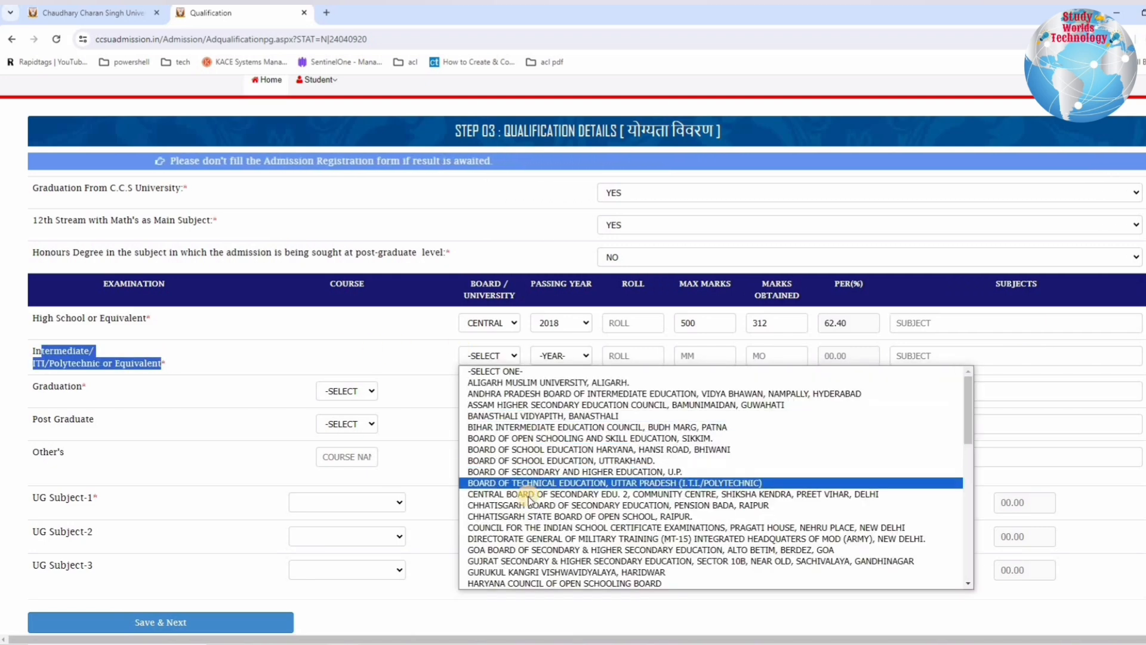
click(621, 496)
click(561, 356)
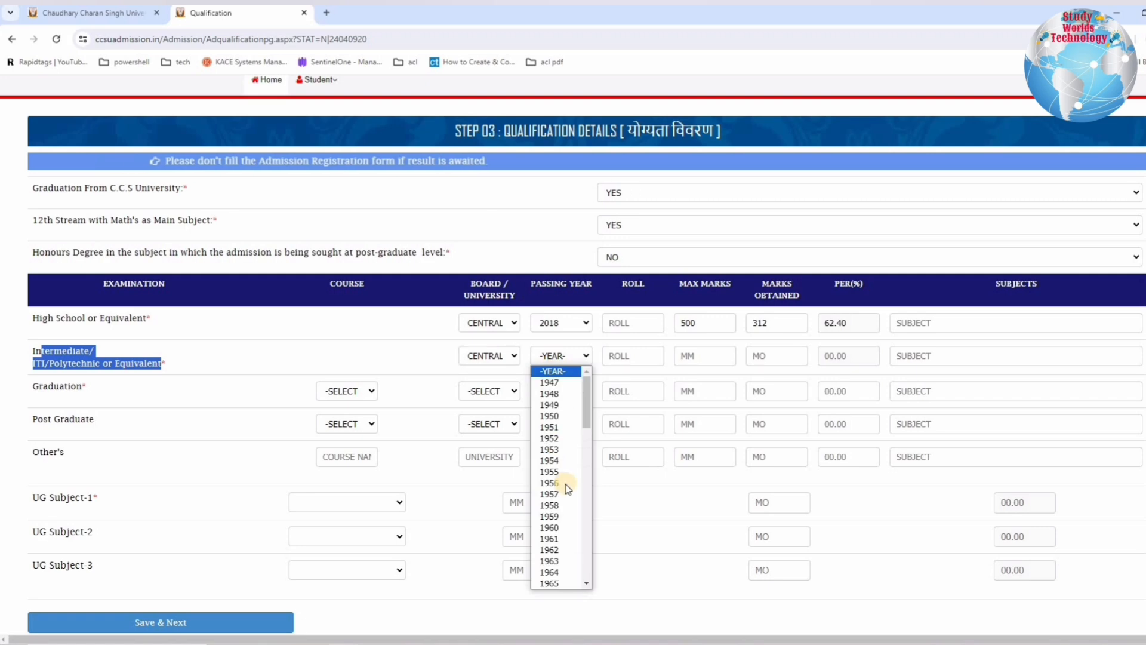
scroll(558, 519, down, 5)
scroll(561, 536, down, 5)
click(555, 535)
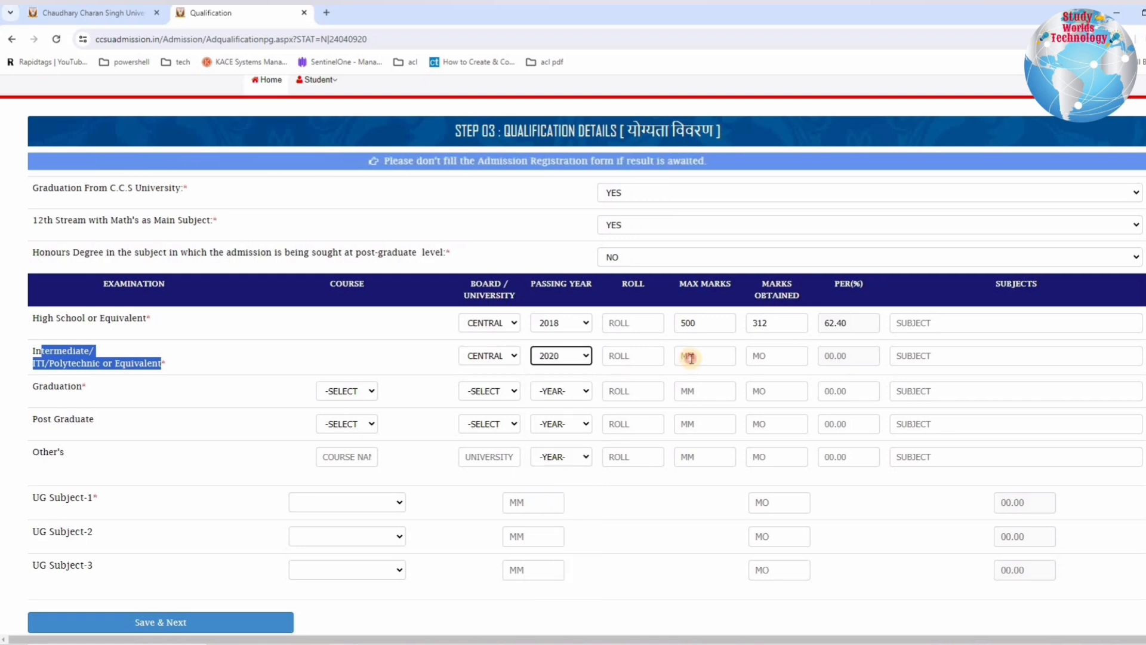
Step: Enter 500 maximum marks and 346 marks obtained for Intermediate, leaving the subject blank
click(691, 358)
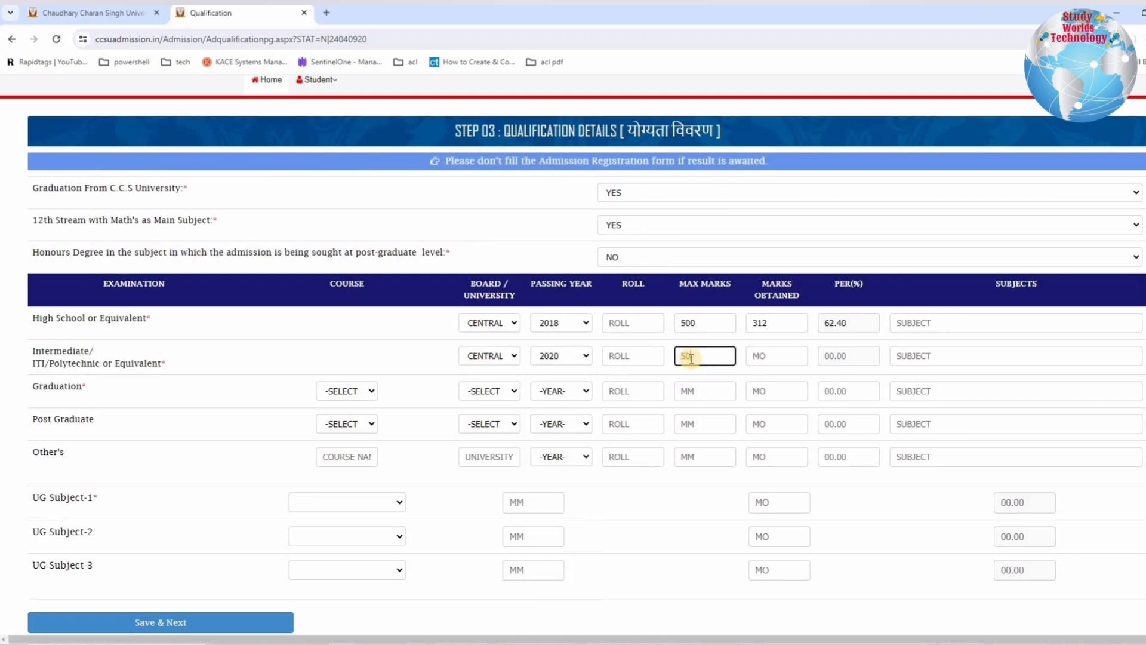
click(748, 355)
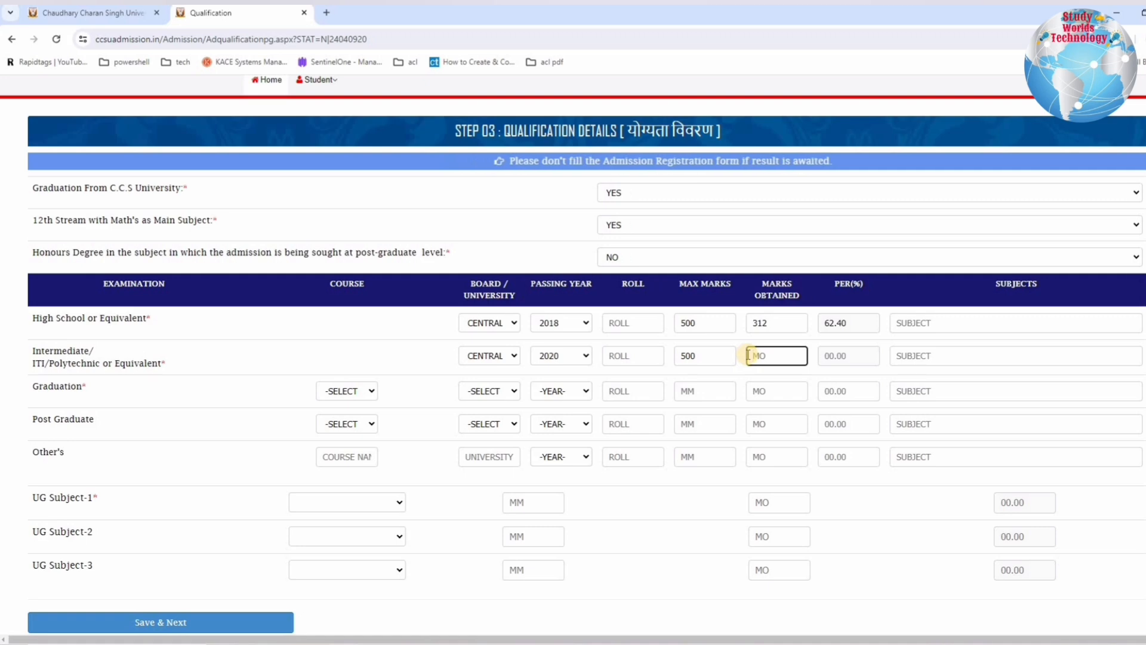
text(346)
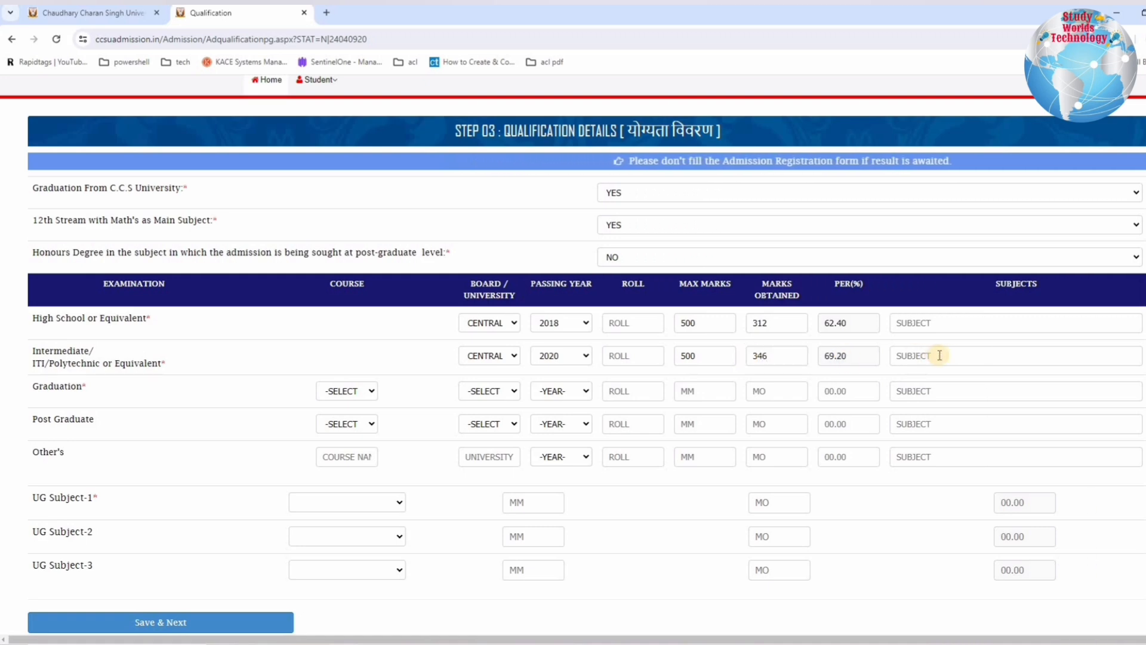
click(908, 356)
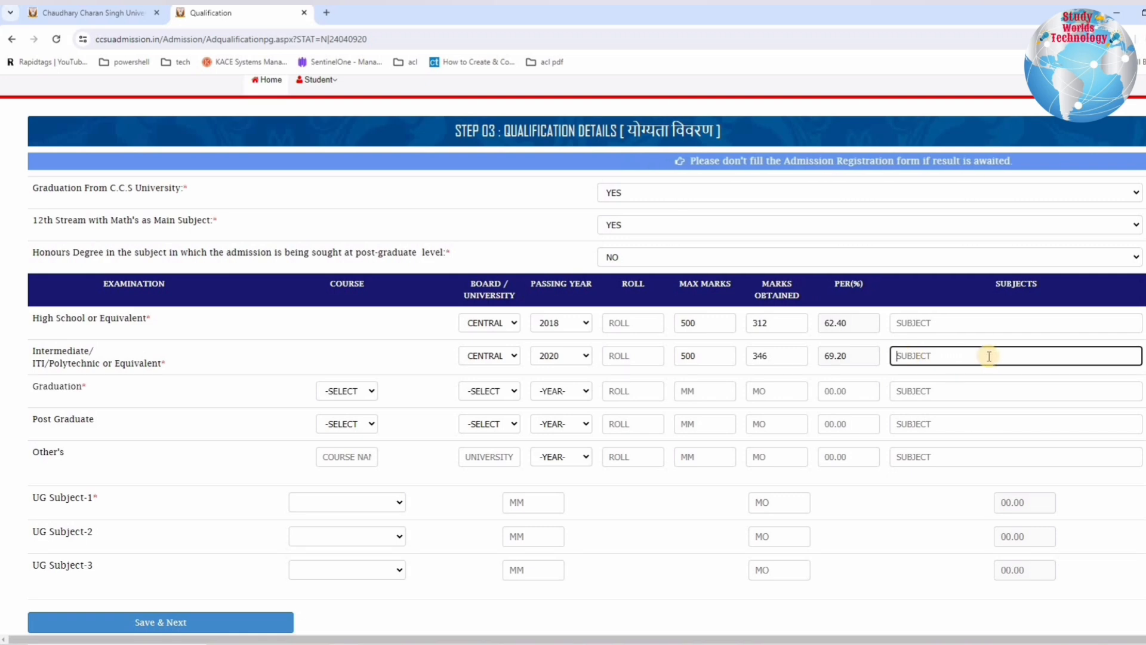
Step: Choose B.A as the graduation course
drag(42, 386, 90, 388)
scroll(295, 366, down, 1)
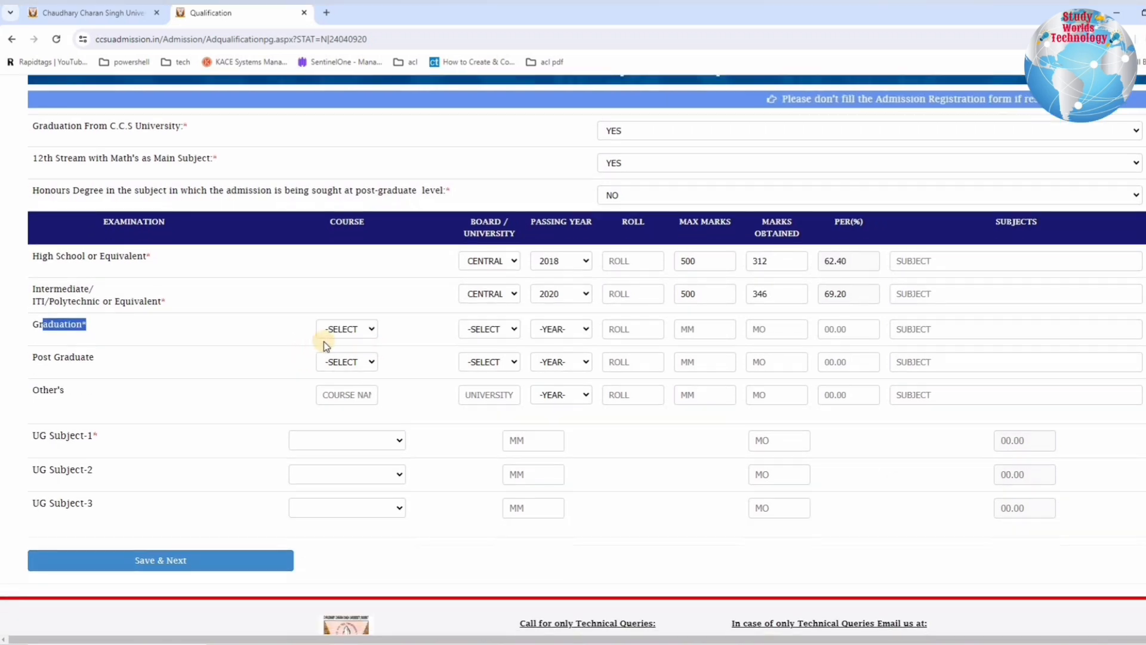
click(335, 332)
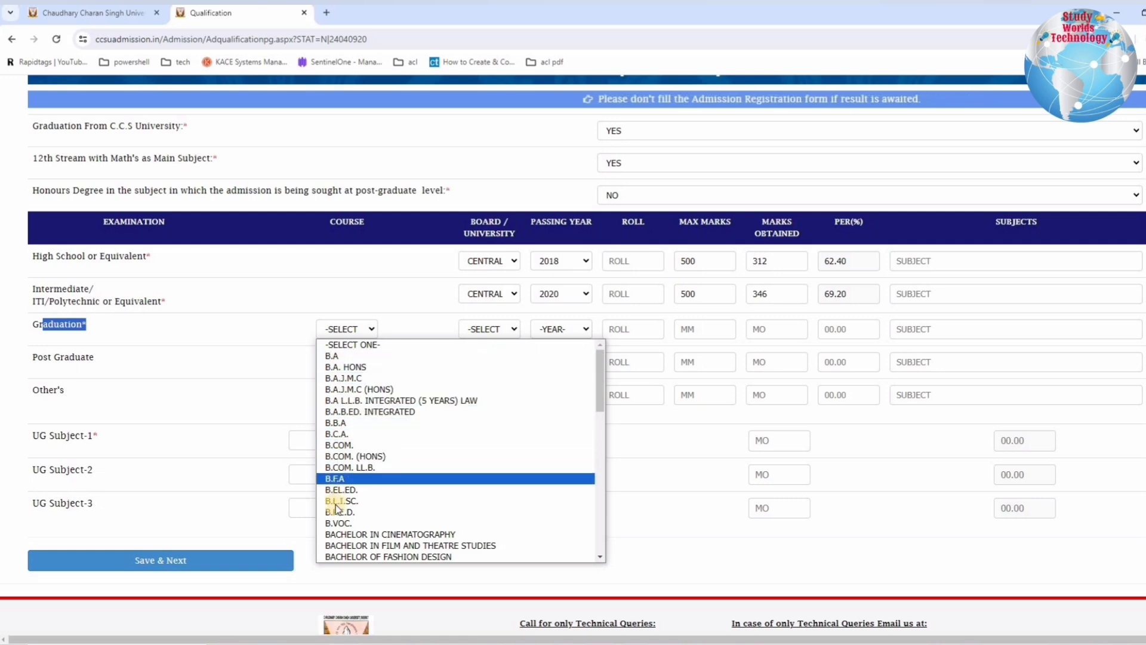
click(336, 357)
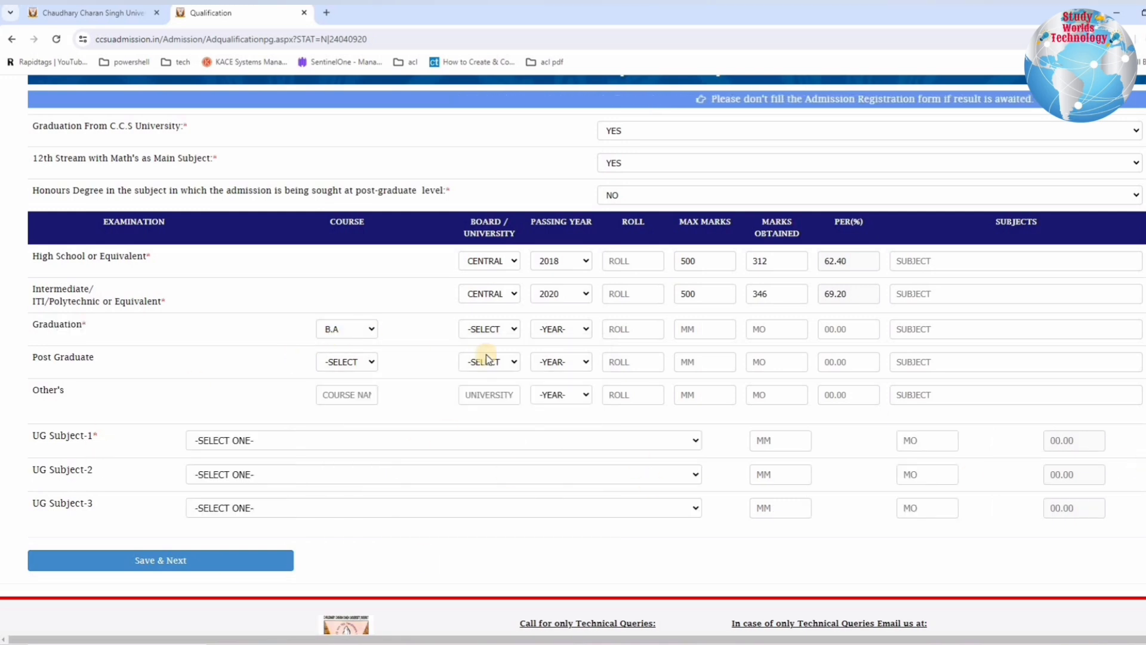
Step: Try B.C.A. as the graduation course, and set the course back to B.A
click(358, 334)
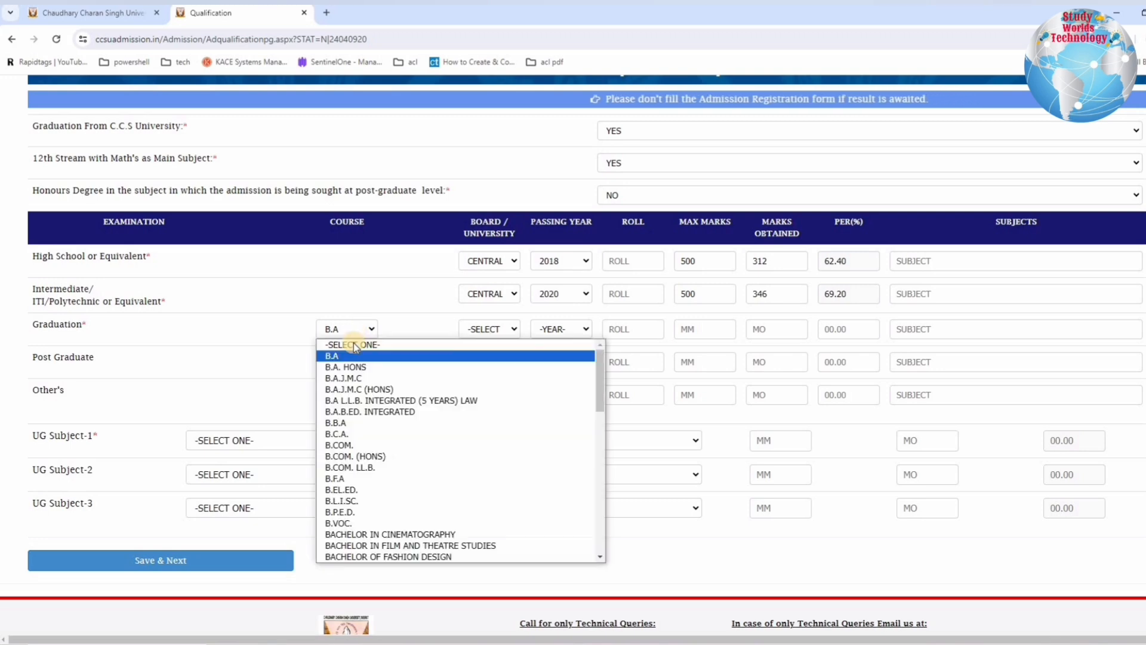
click(345, 433)
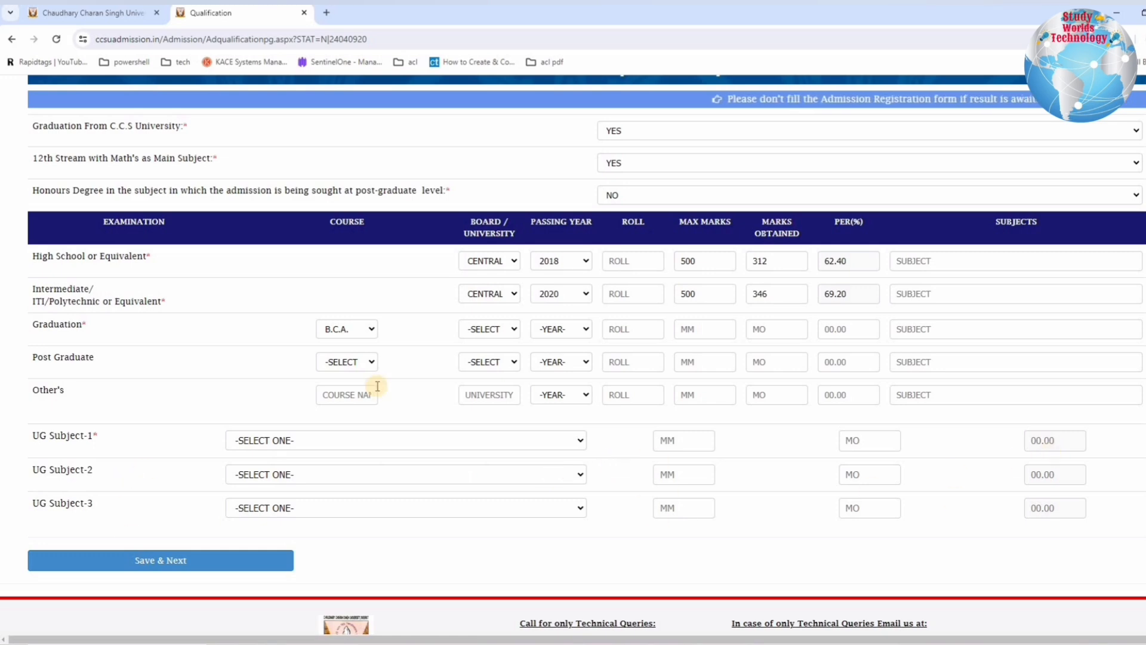
click(345, 335)
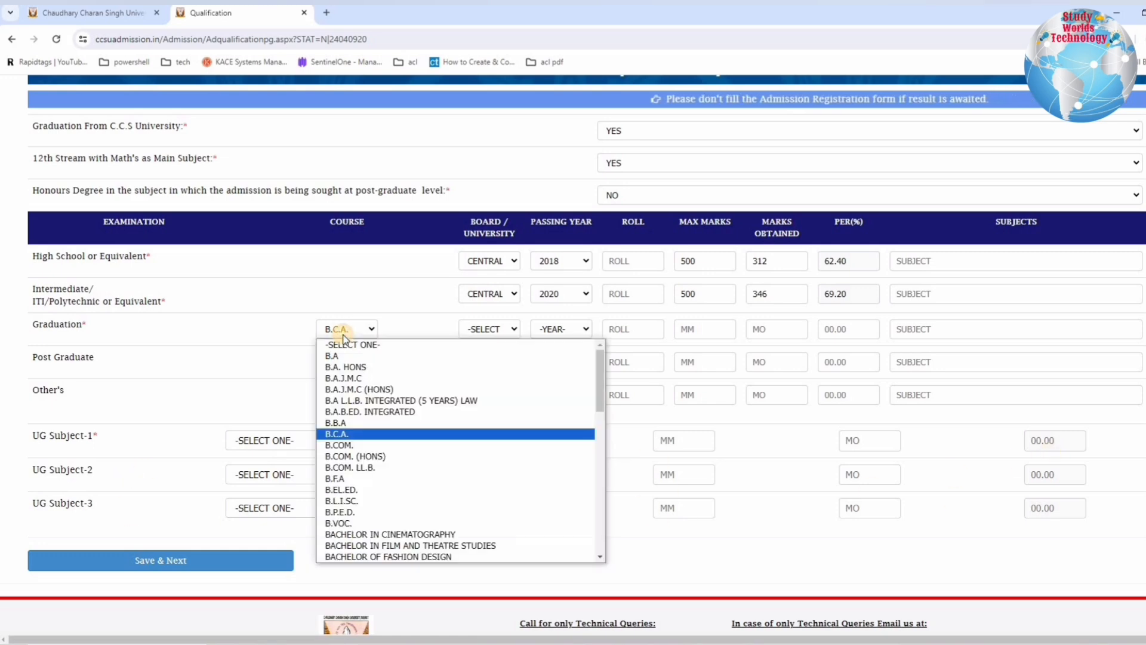
click(335, 445)
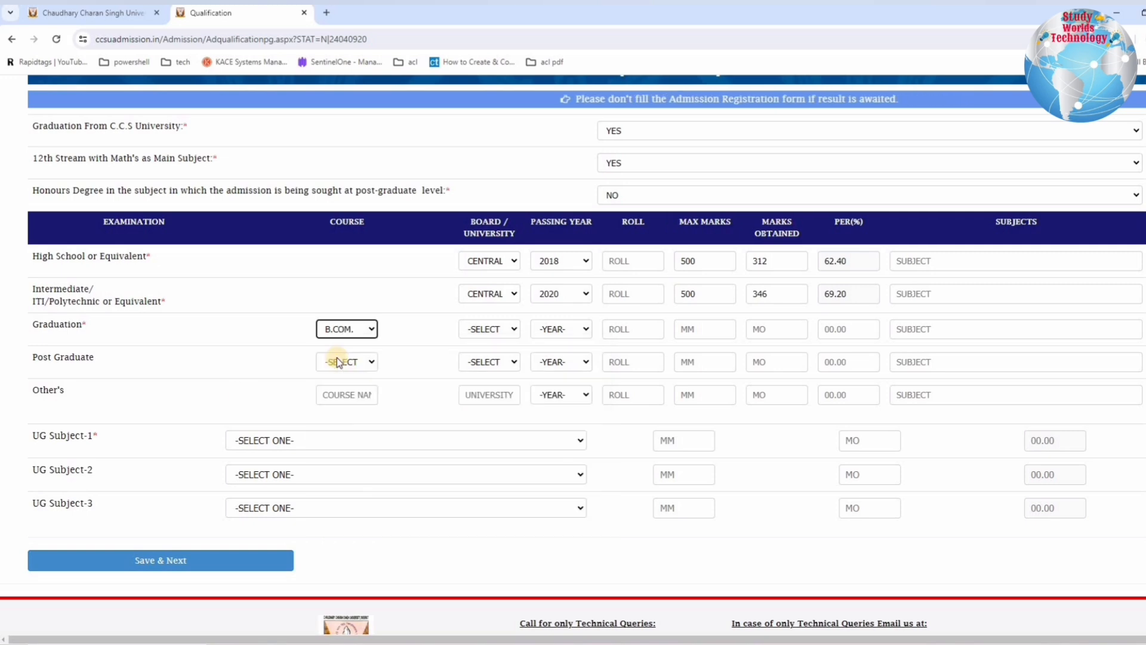
Step: Set the graduation university to Choudhary Charan Singh University and the passing year to 2023
click(512, 332)
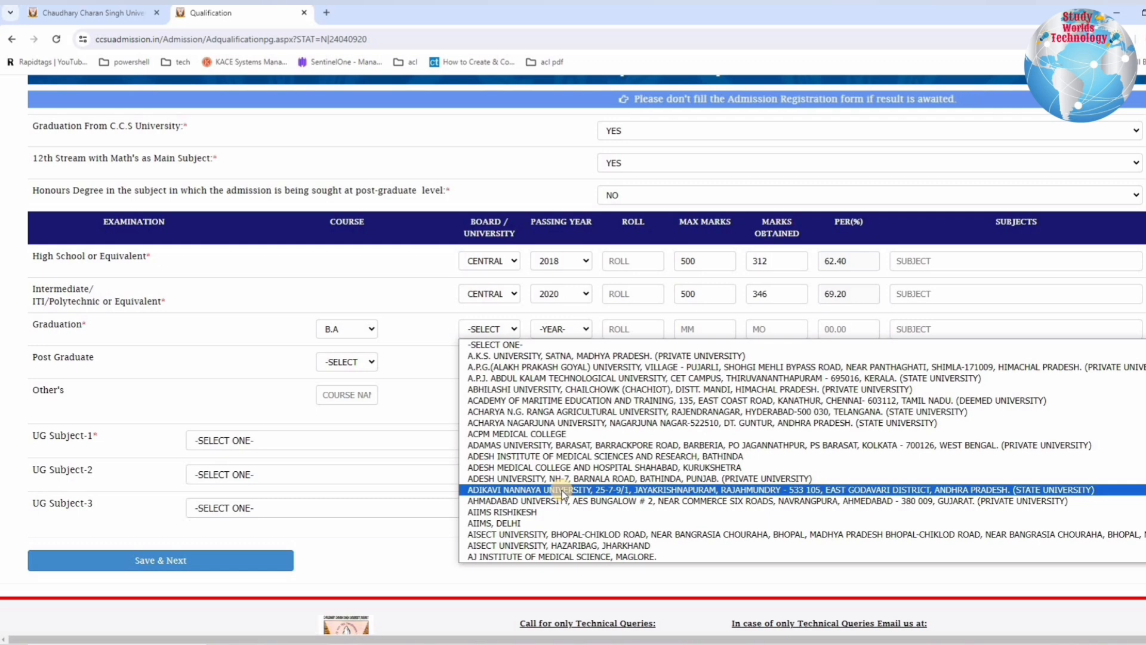
text(ca)
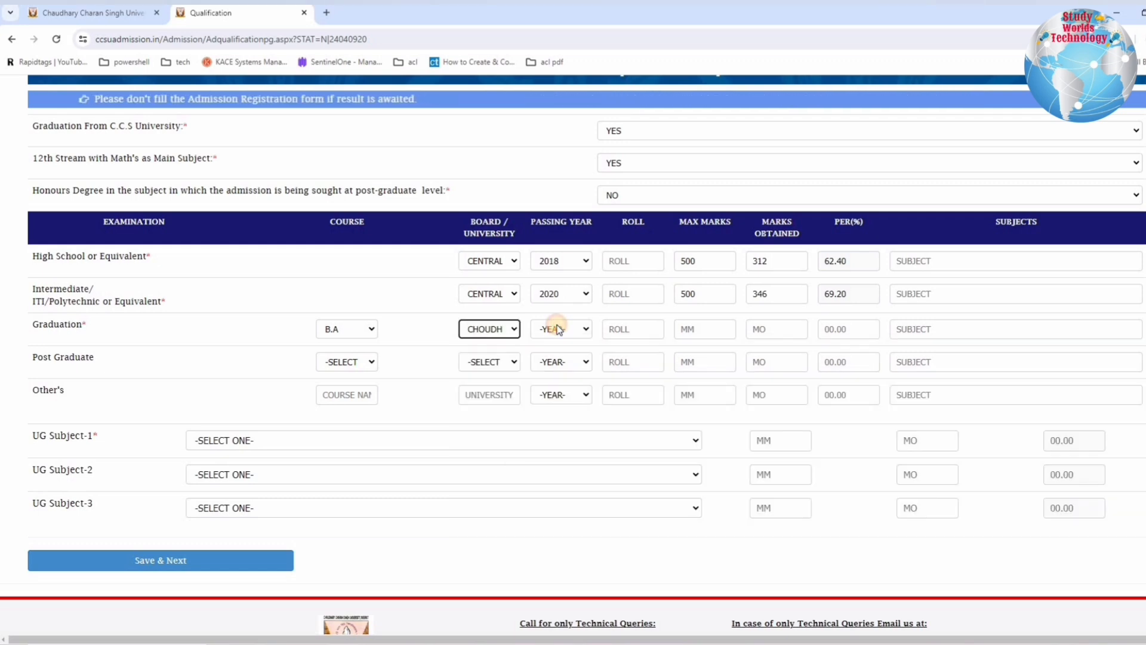
click(558, 333)
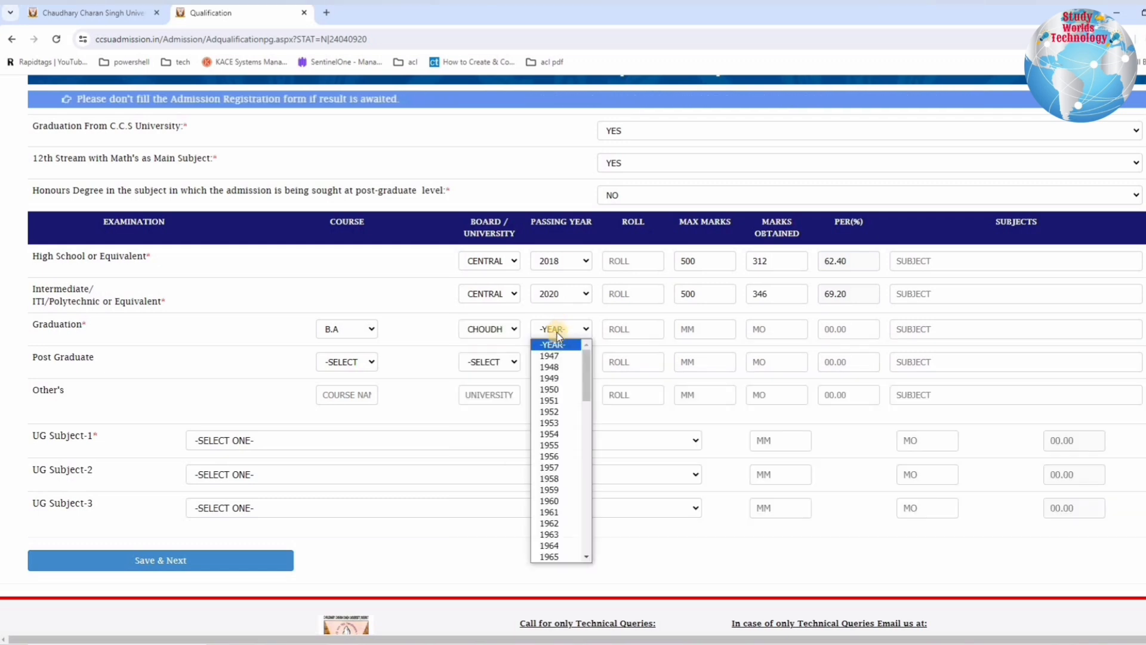
scroll(547, 541, down, 10)
scroll(548, 543, down, 1)
click(550, 541)
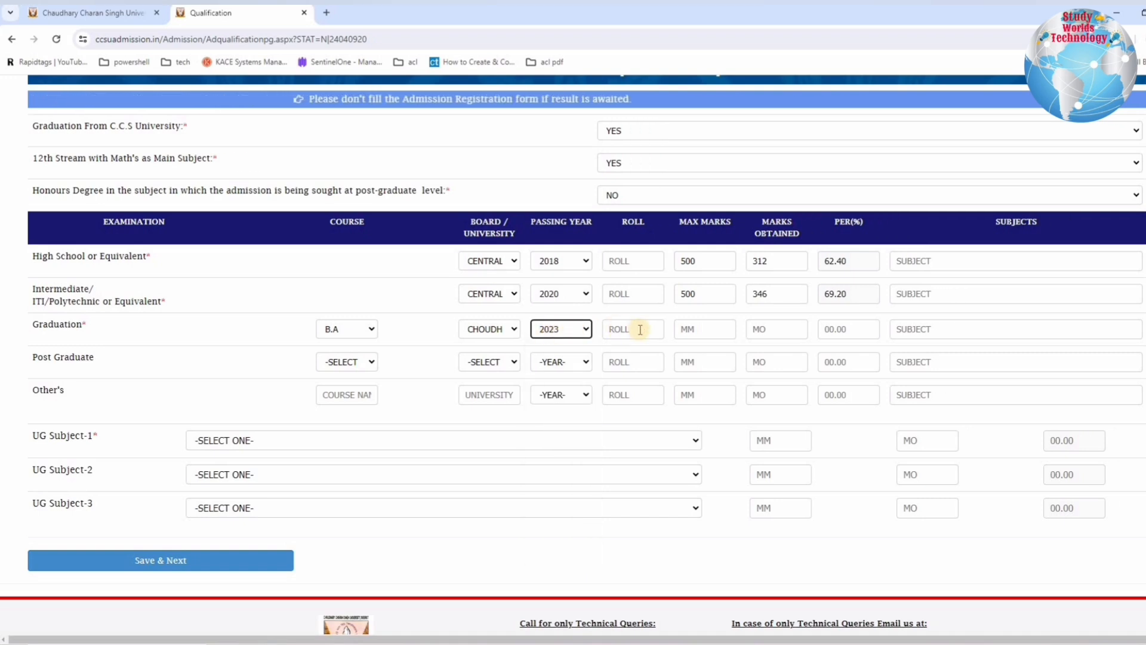
Step: Enter 1400 maximum marks and 1216 marks obtained for graduation
click(704, 329)
text(1400)
click(754, 327)
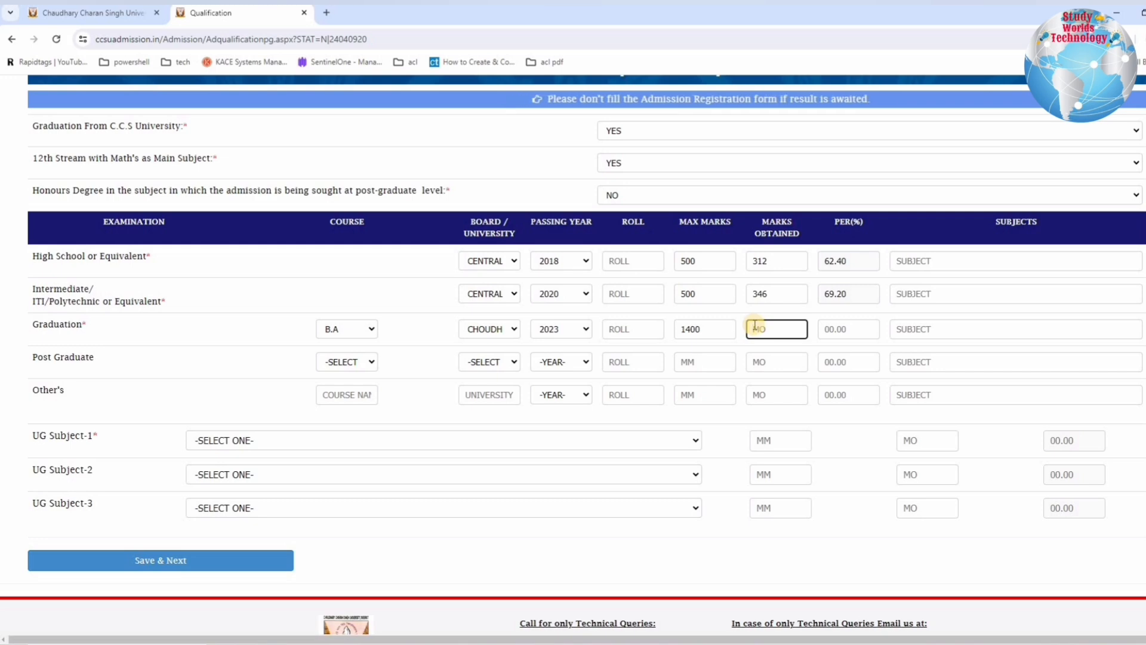
text(1216)
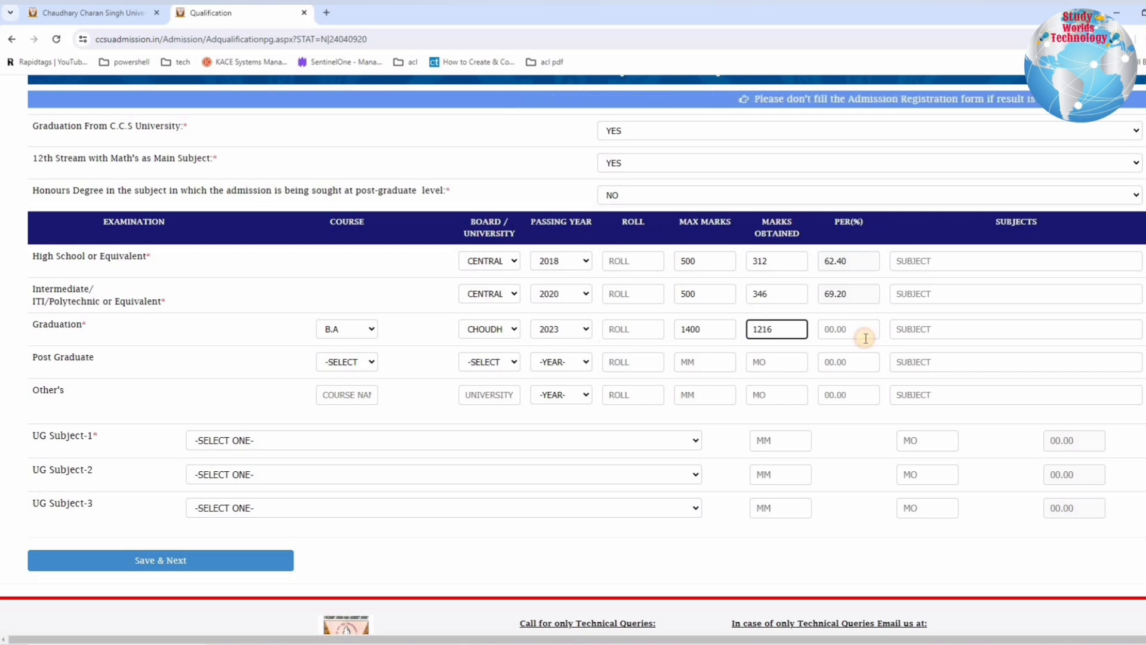
click(862, 333)
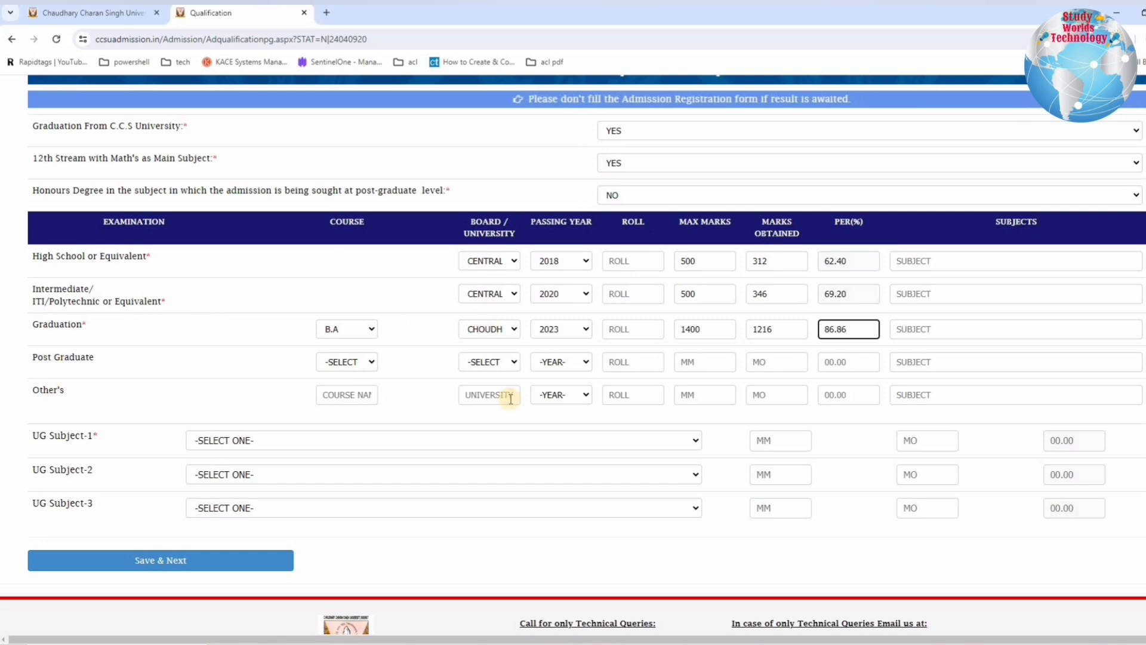
Step: Examine the three UG subject rows and the full list of subjects offered for UG Subject-1
scroll(511, 399, down, 2)
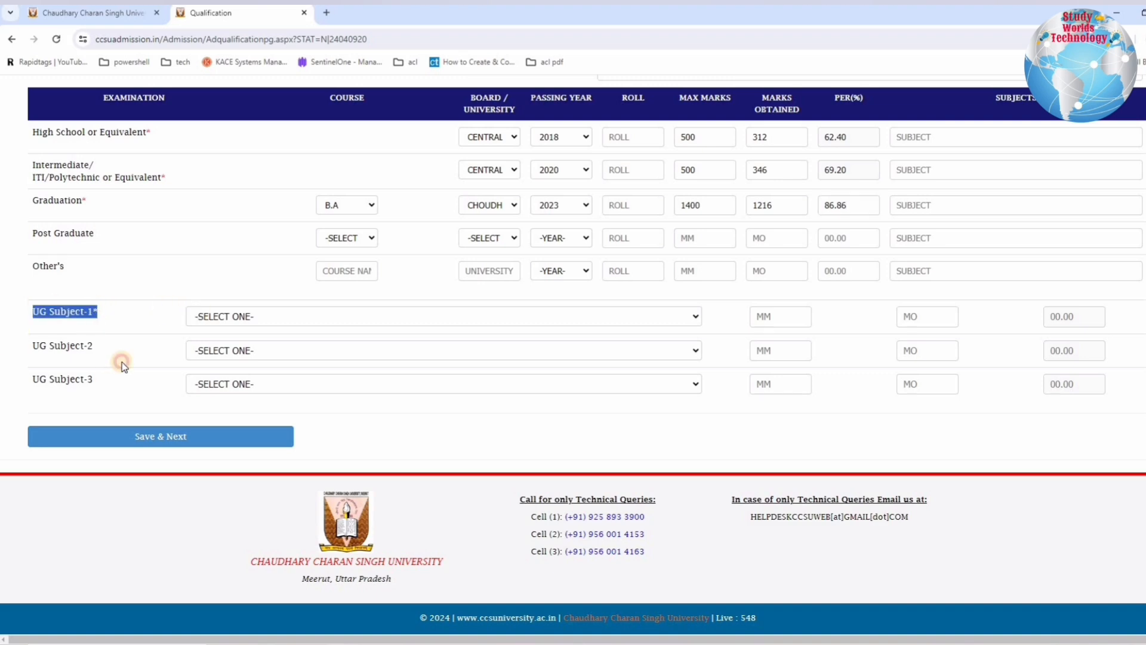
drag(76, 376, 74, 376)
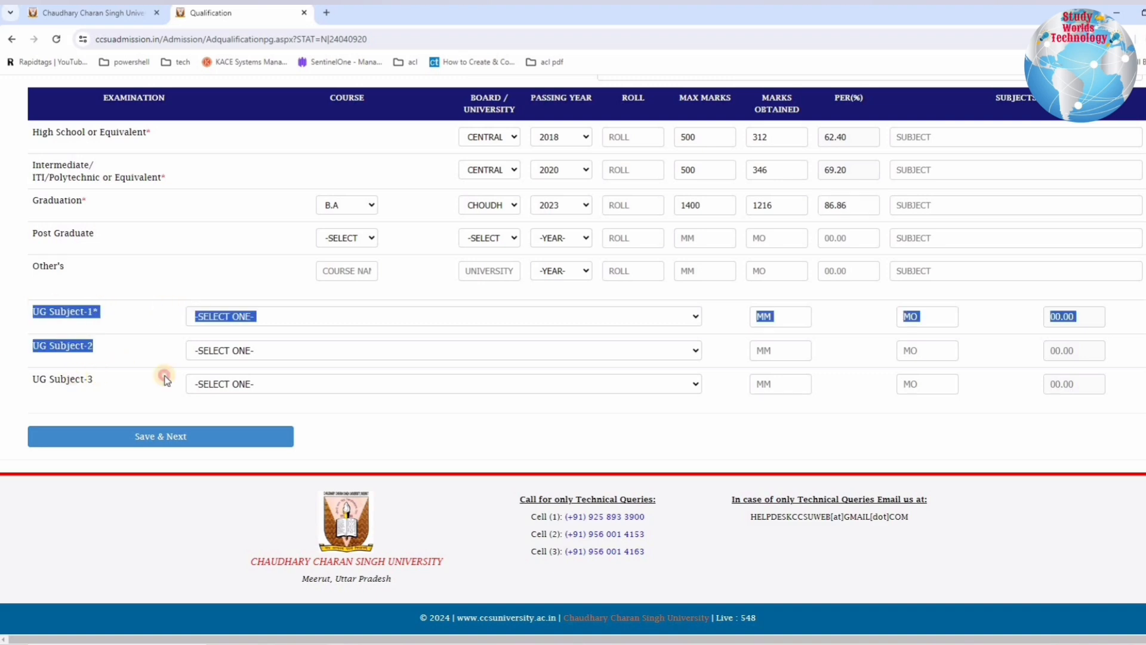
click(250, 330)
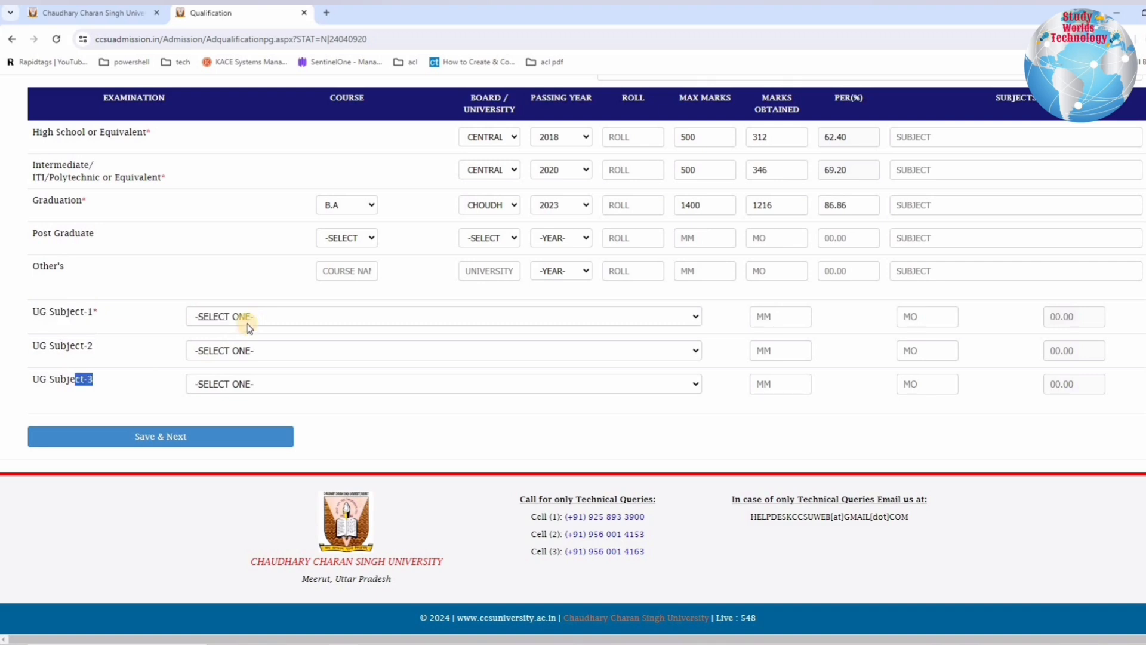
click(250, 318)
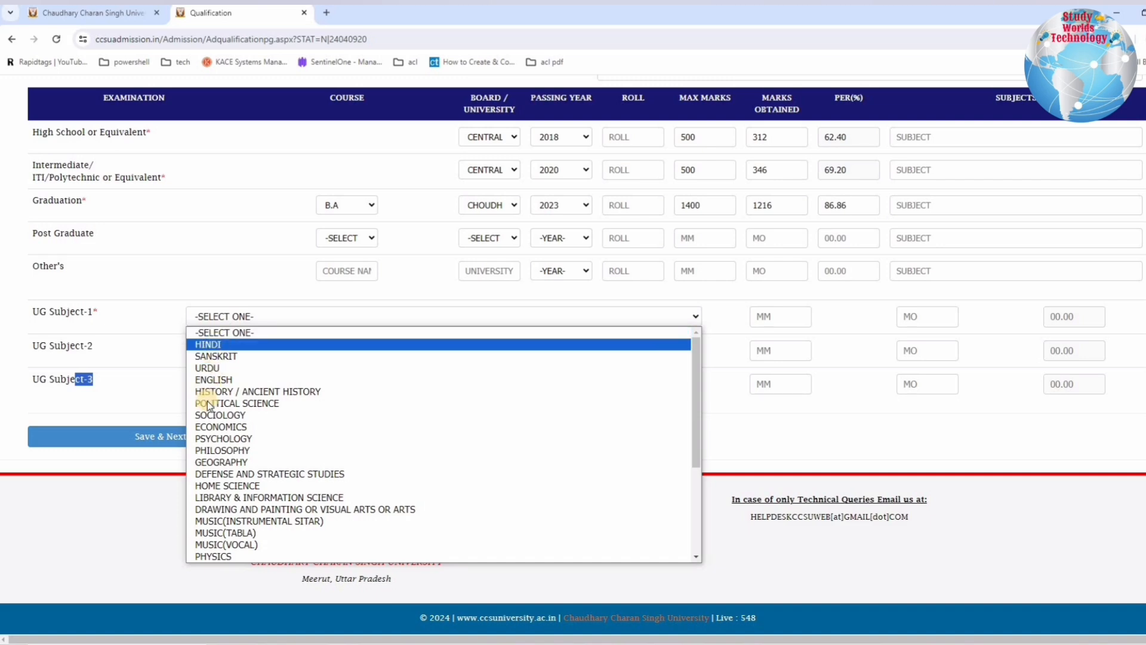
key(Down)
key(Down)
key(Down)
key(Down)
key(Down)
key(Down)
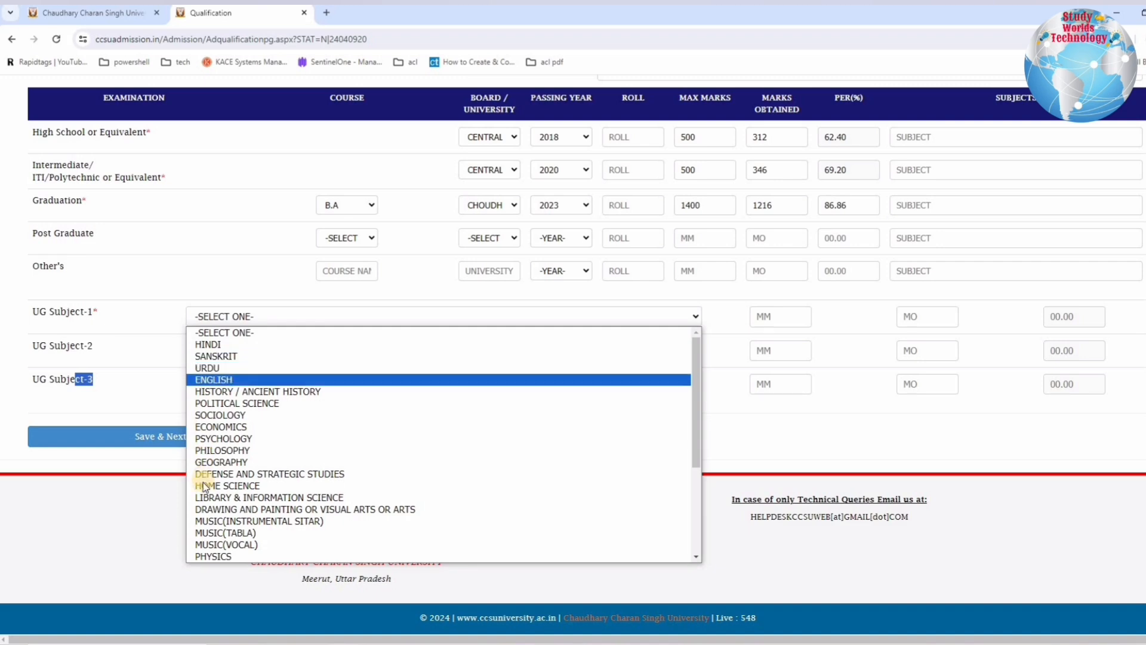
key(Down)
key(Down)
key(Down)
key(Down)
key(Down)
key(Down)
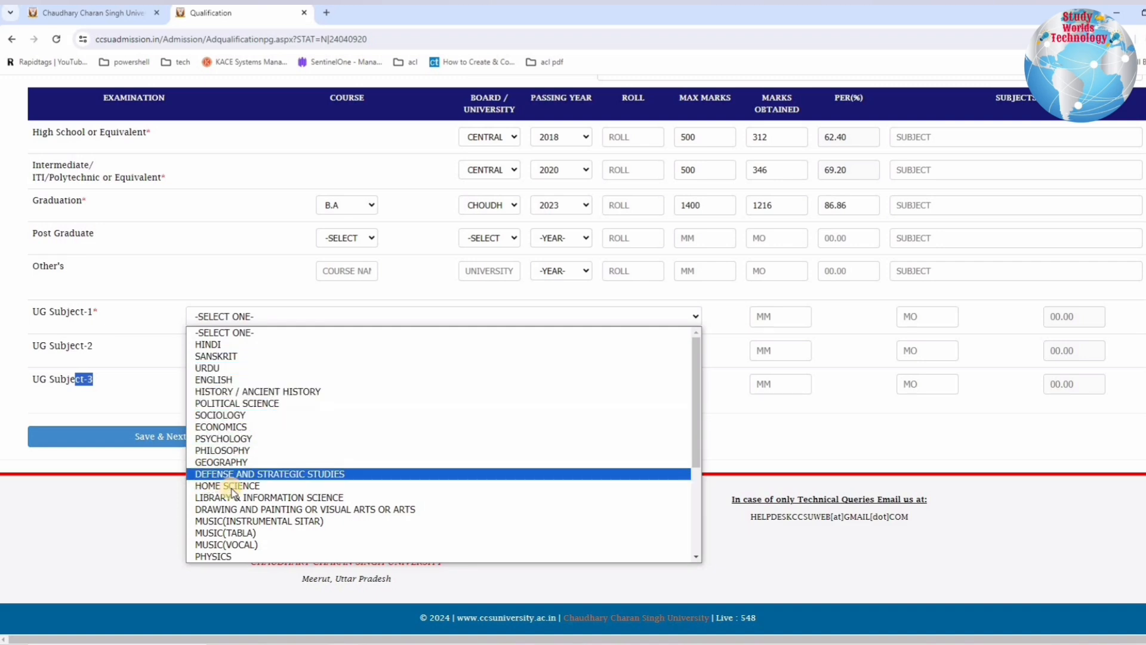
scroll(233, 490, down, 5)
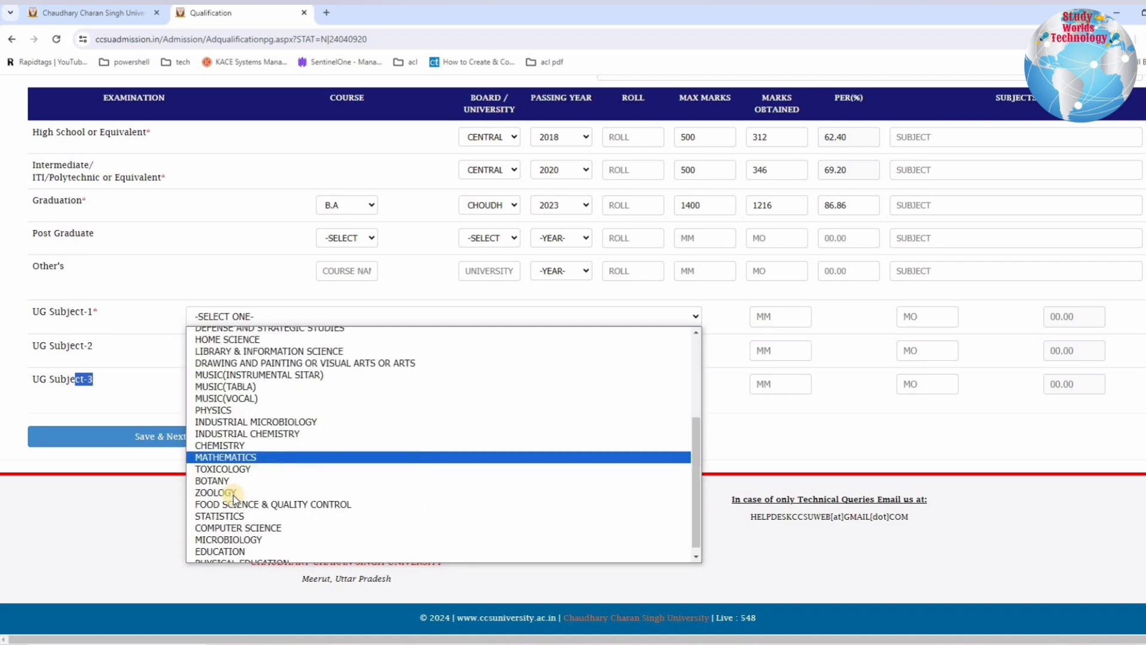
key(Down)
key(Down)
key(Down)
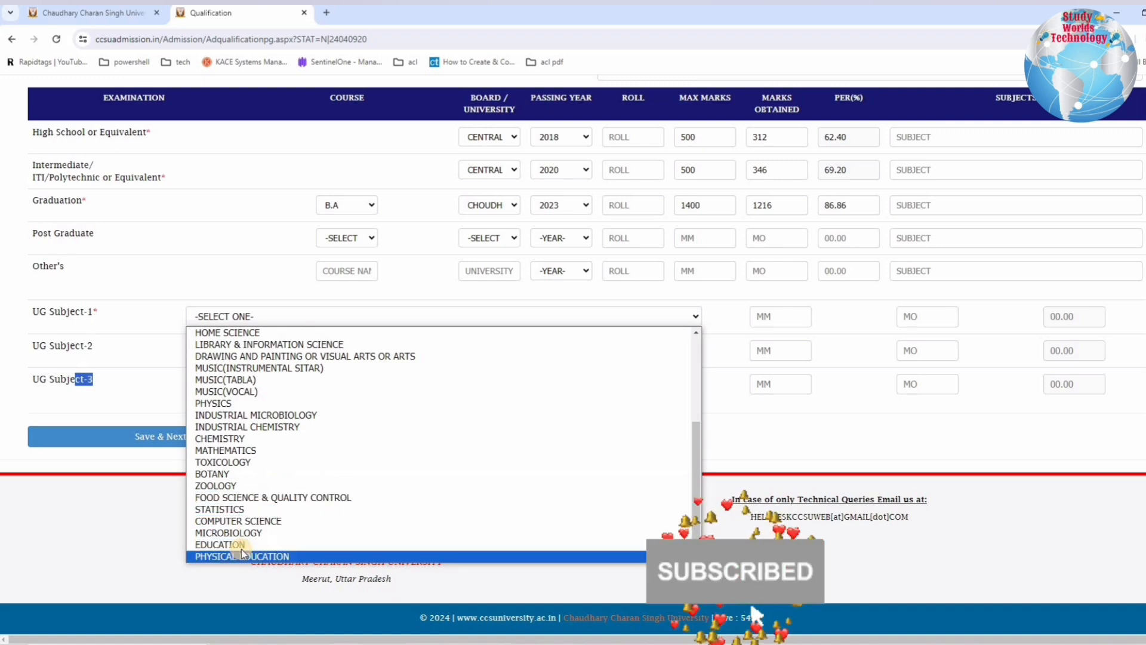
key(Up)
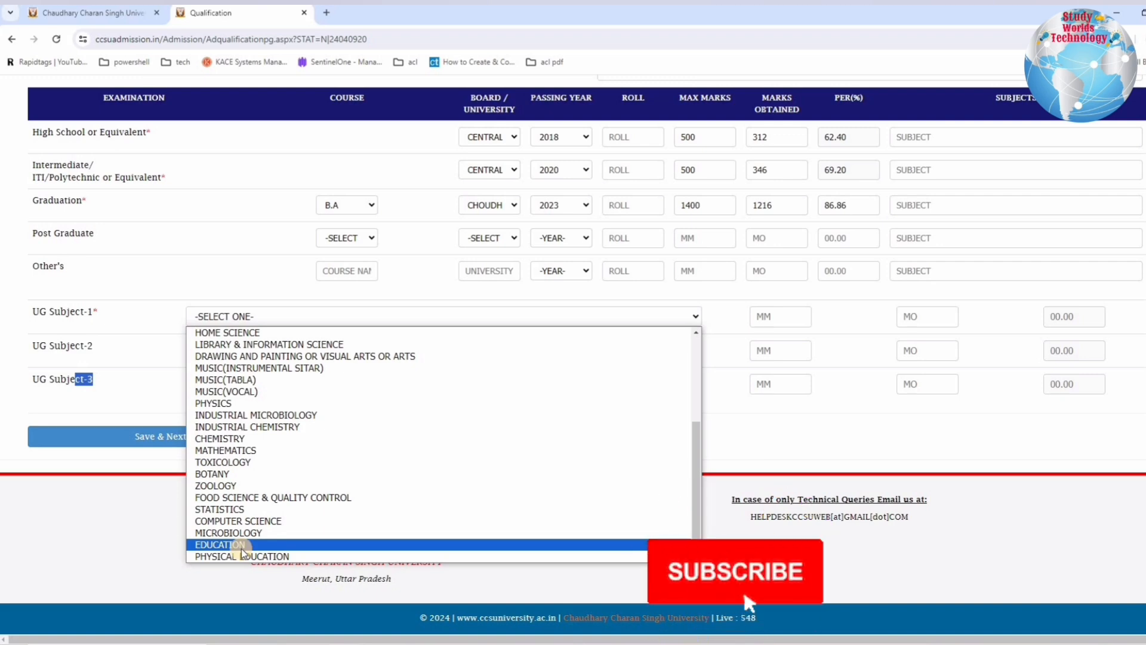
scroll(244, 447, up, 5)
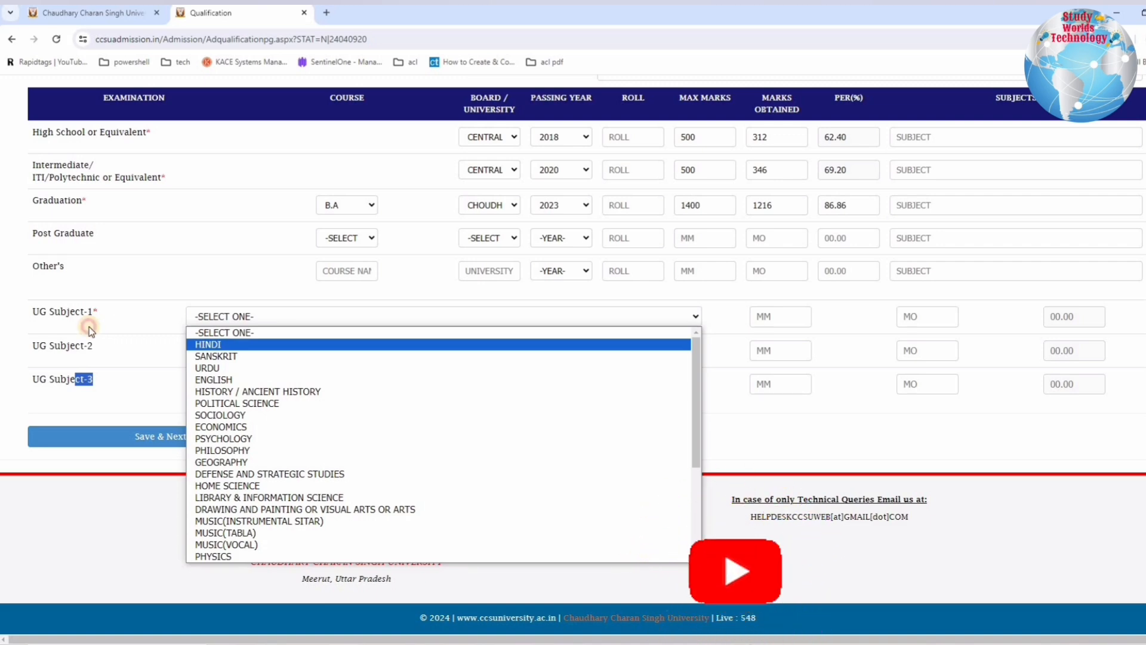
click(50, 311)
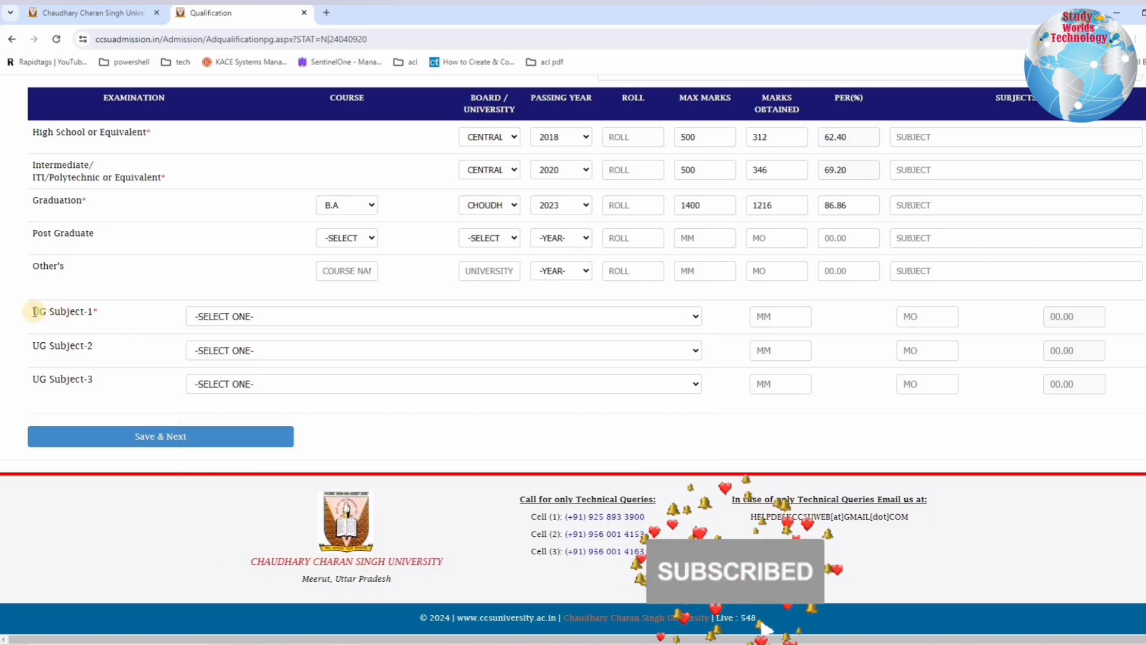
Step: Choose HINDI as UG Subject-1 and enter 300 as its maximum marks
triple_click(105, 314)
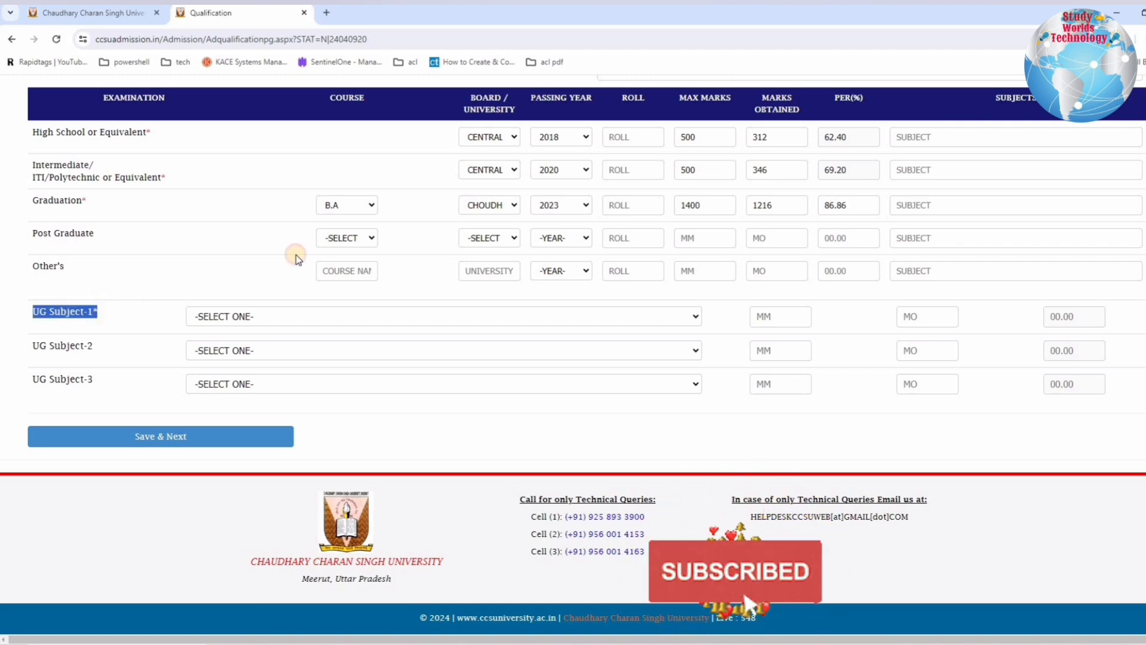
click(343, 205)
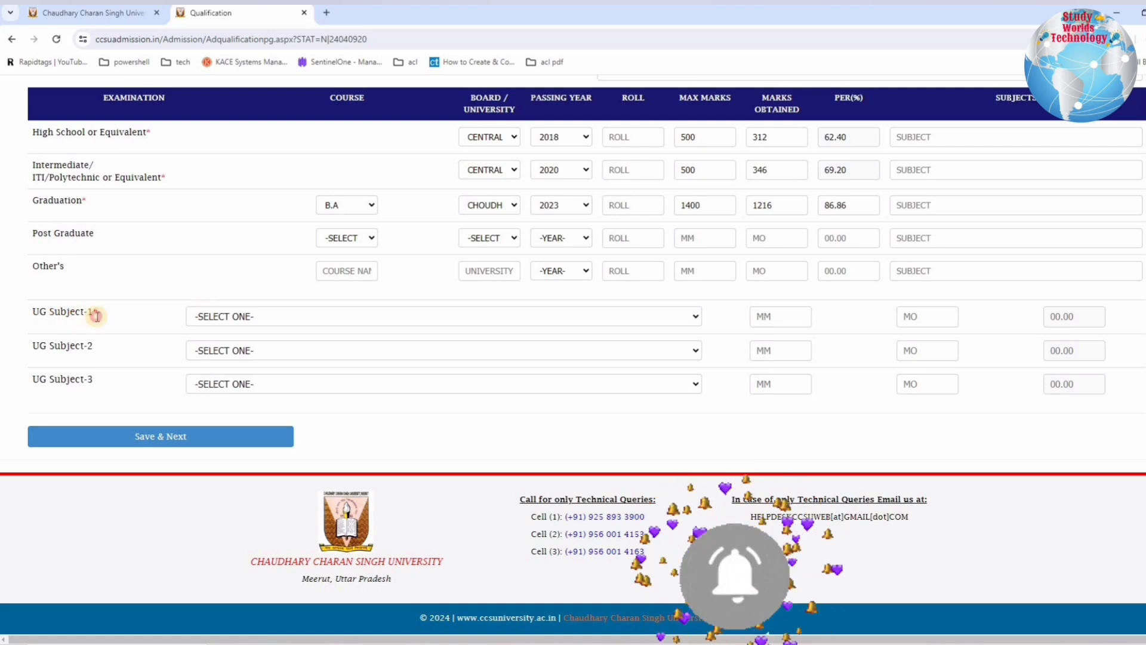
drag(47, 314, 127, 321)
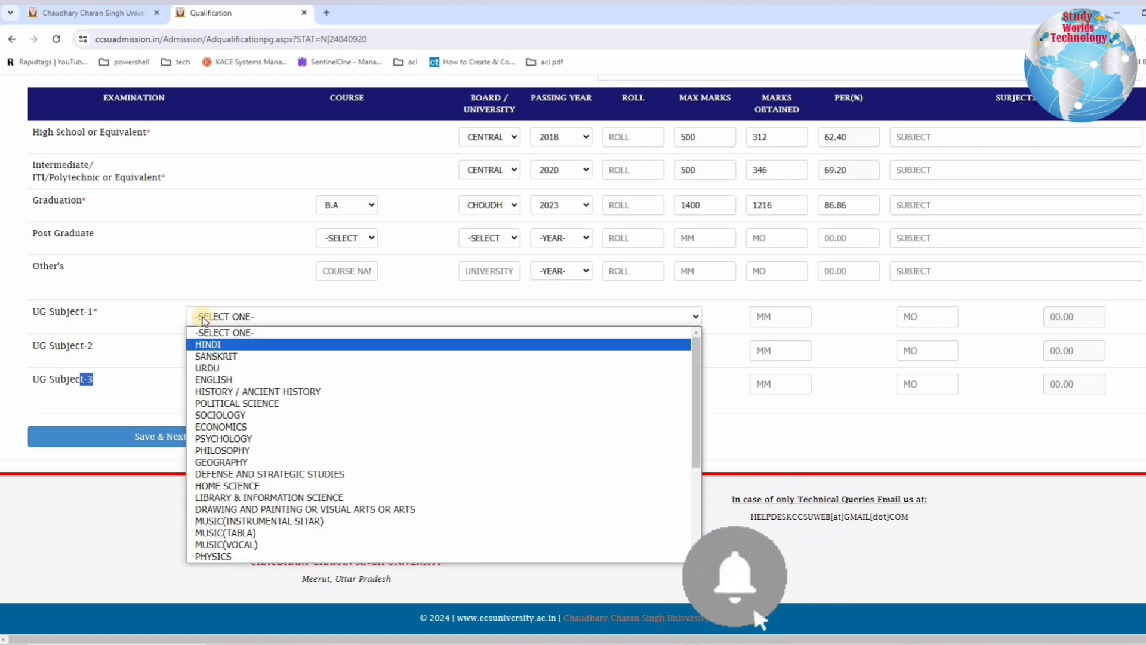
key(Return)
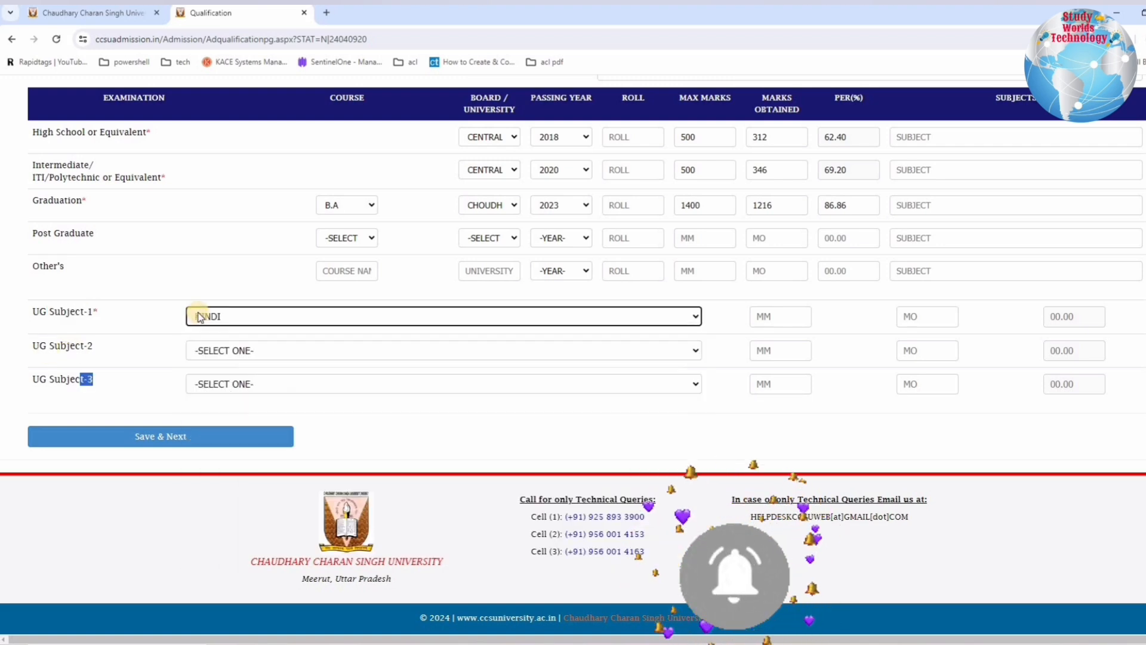
click(789, 314)
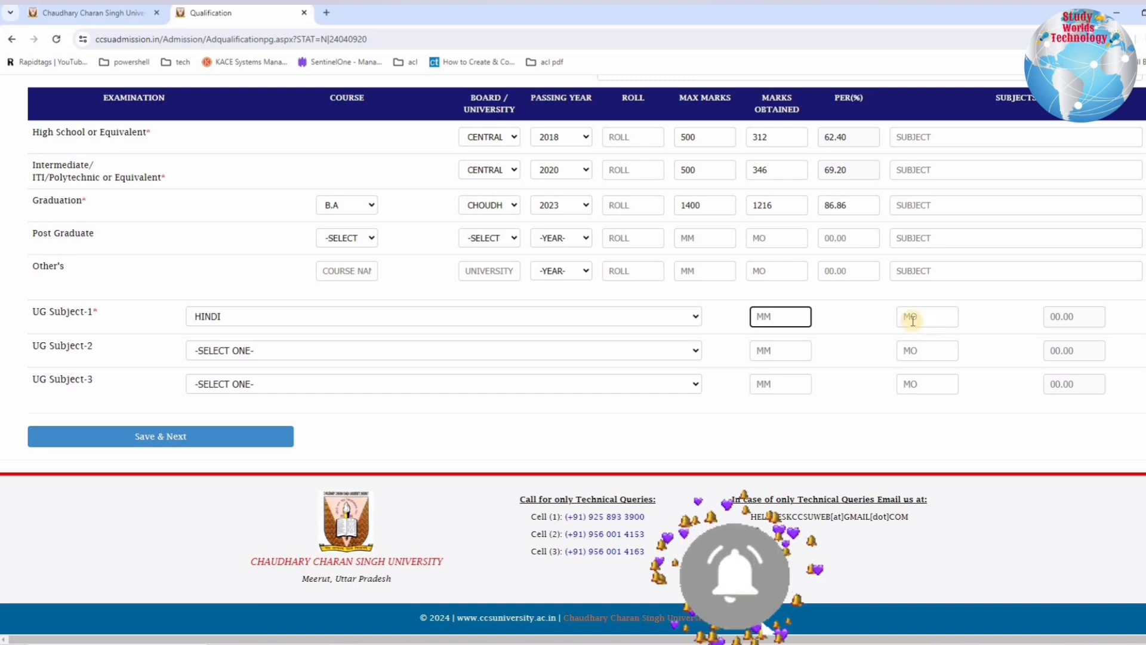
click(776, 315)
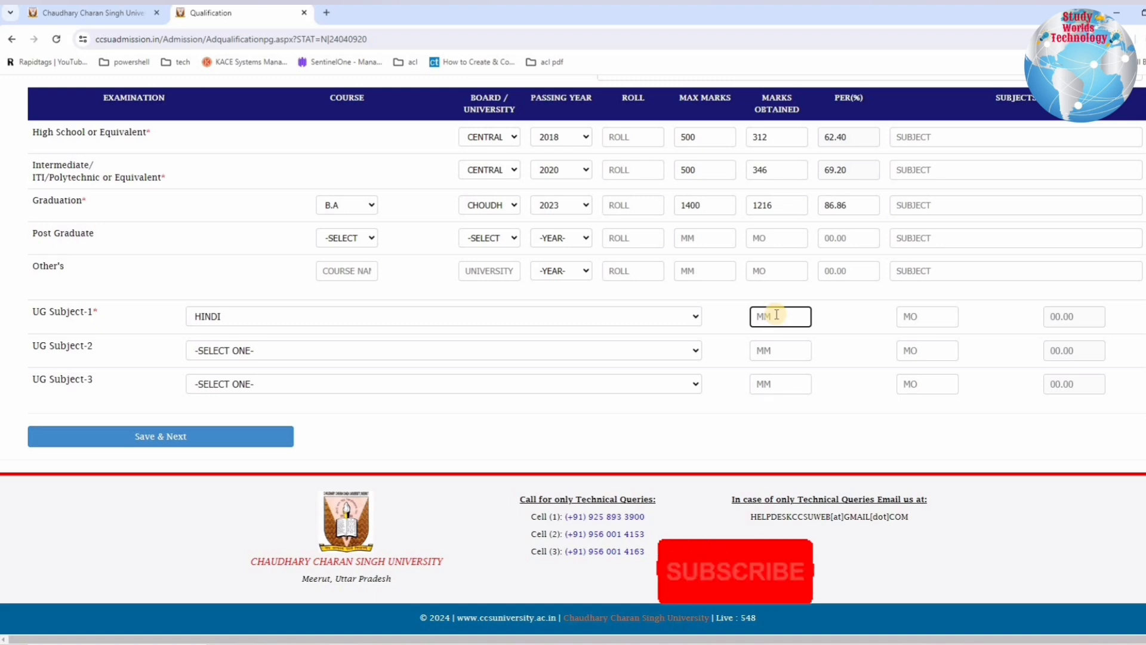
text(300)
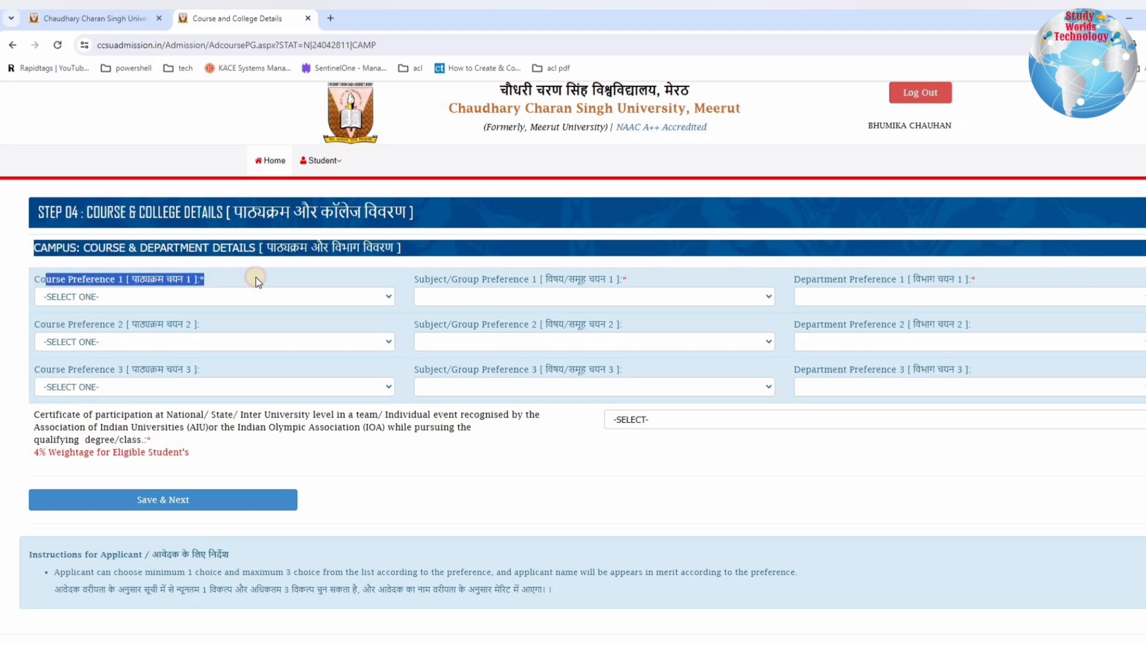
Step: Examine the first course, subject/group and department preference fields in Step 04, and the list of courses offered for Course Preference 1
drag(621, 281, 472, 279)
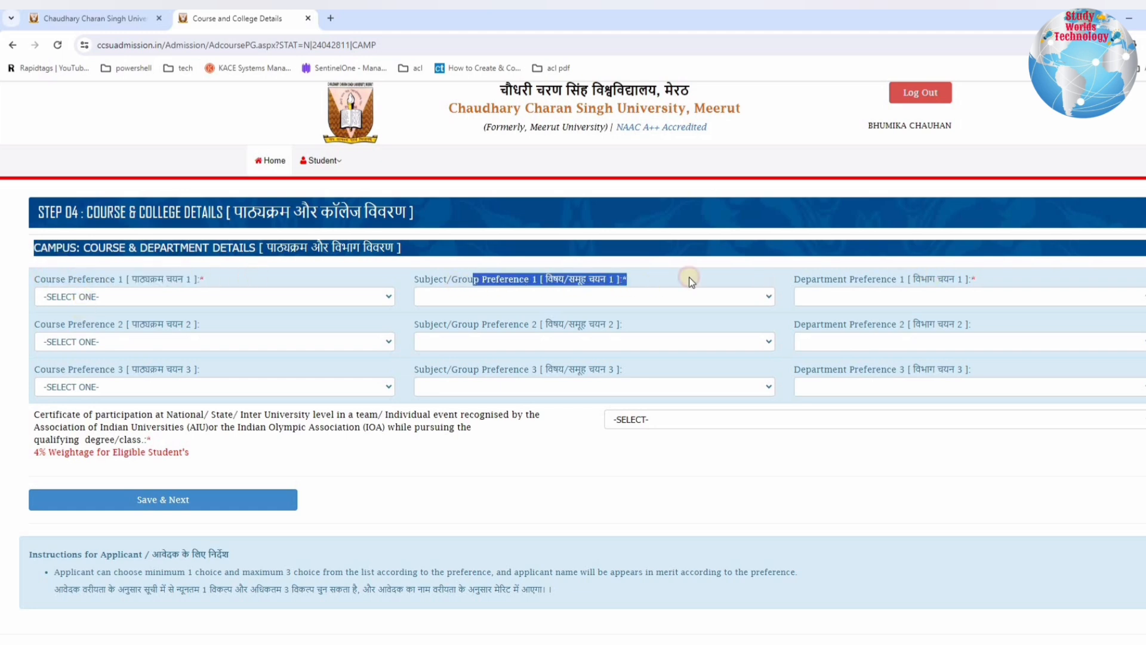
drag(689, 279, 930, 279)
drag(44, 275, 983, 280)
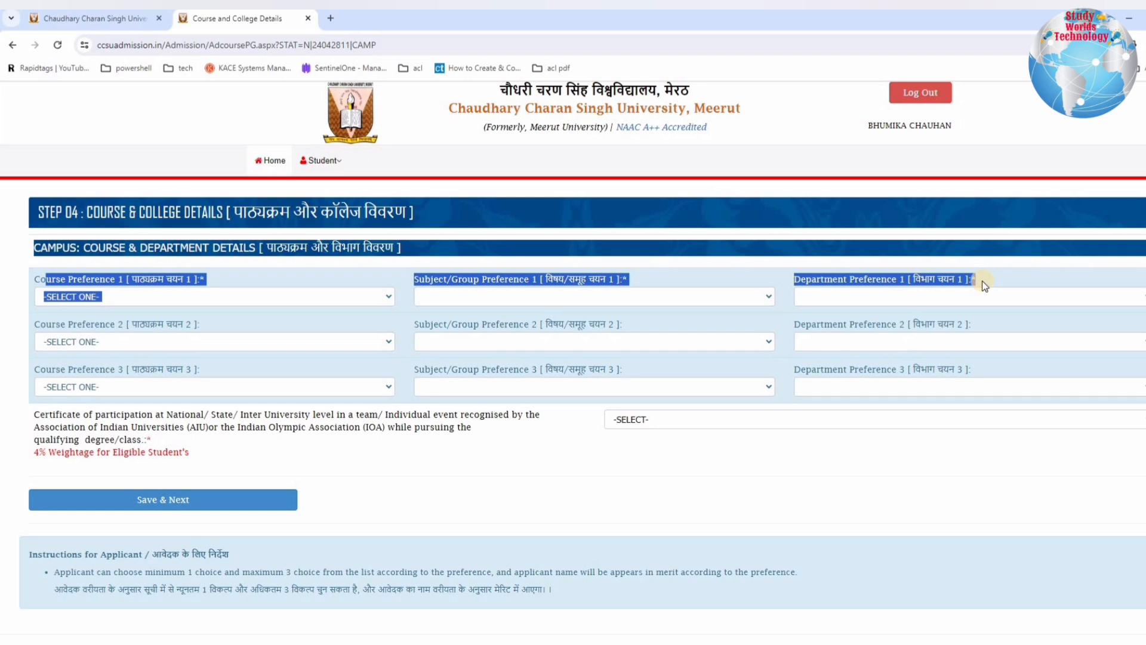
click(60, 294)
click(58, 299)
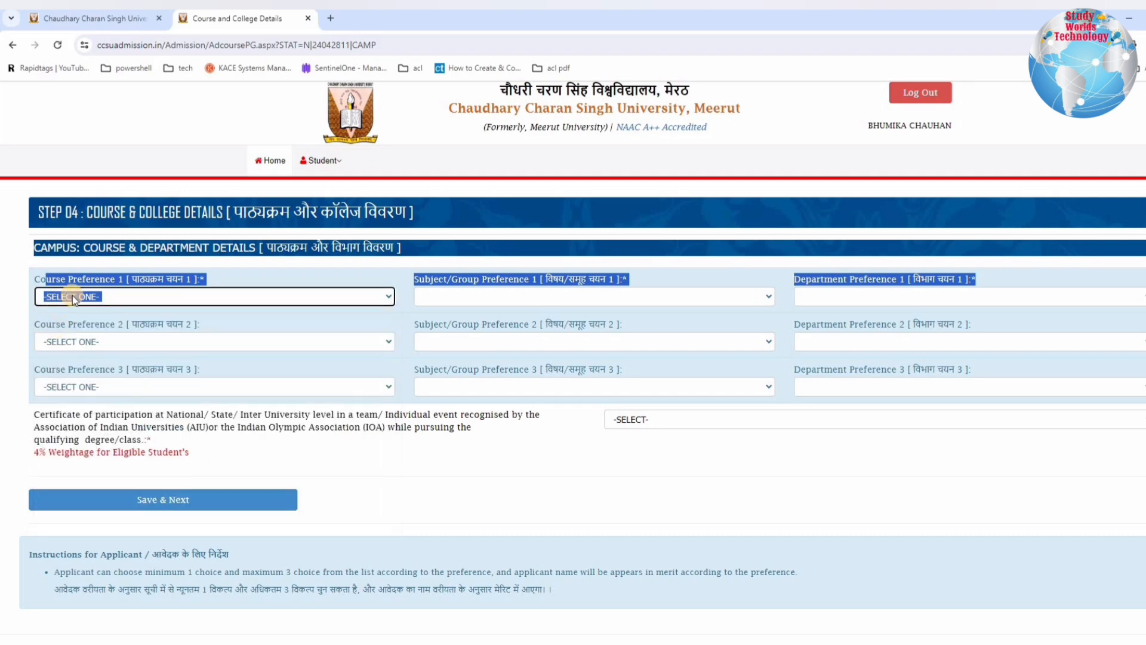
click(73, 295)
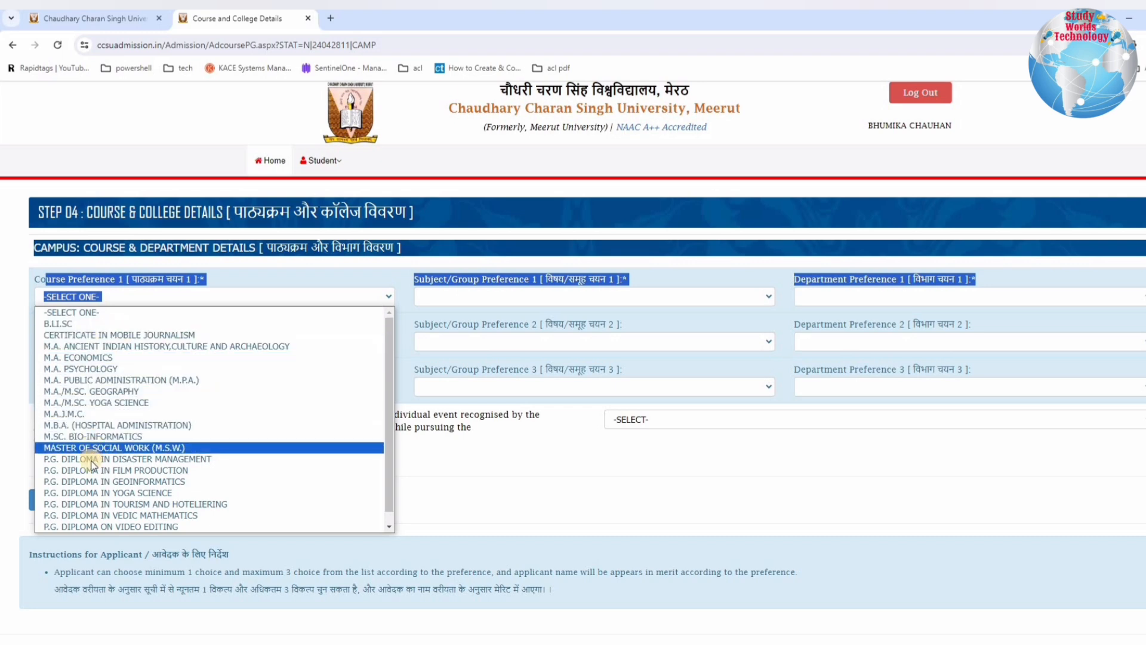
scroll(93, 478, down, 1)
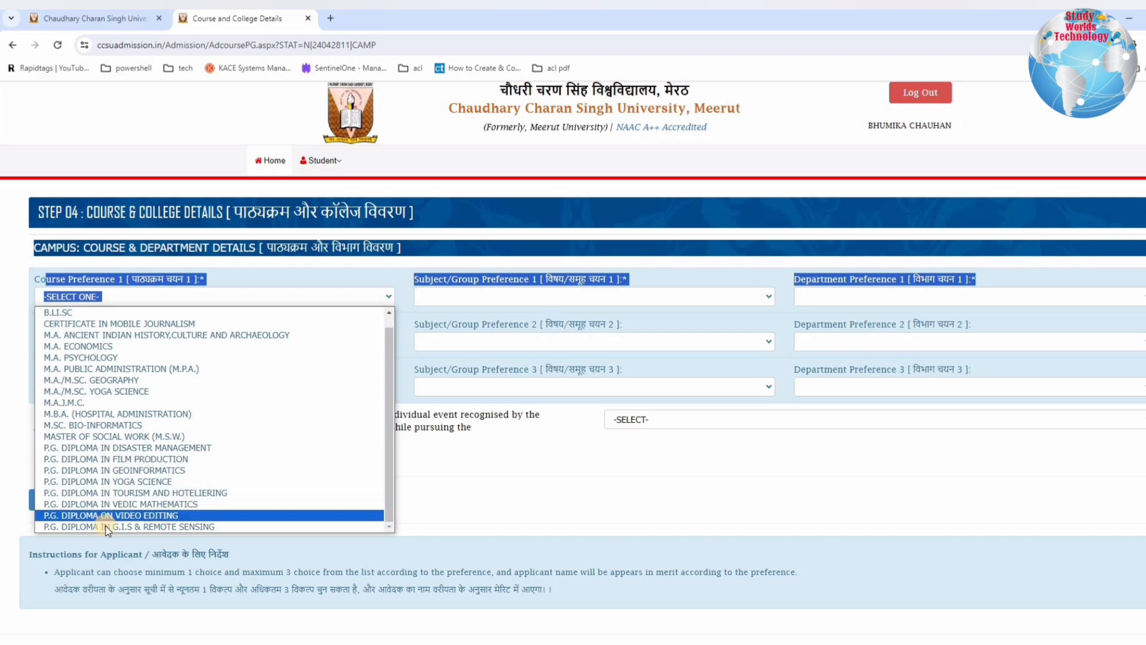
scroll(113, 500, up, 1)
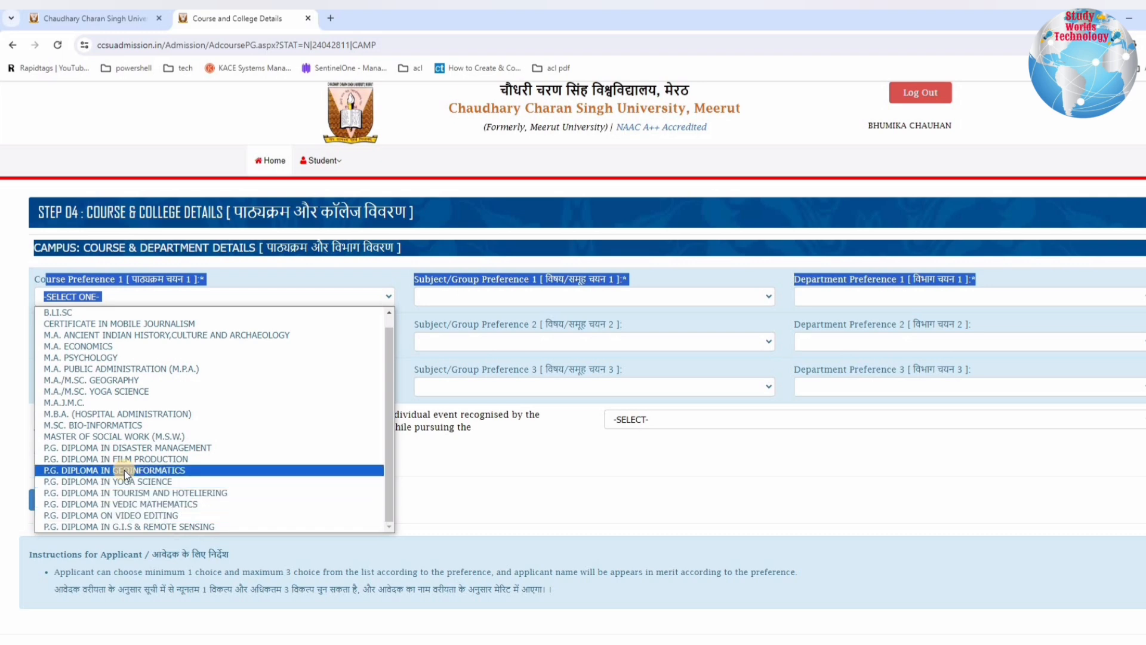
scroll(108, 406, up, 1)
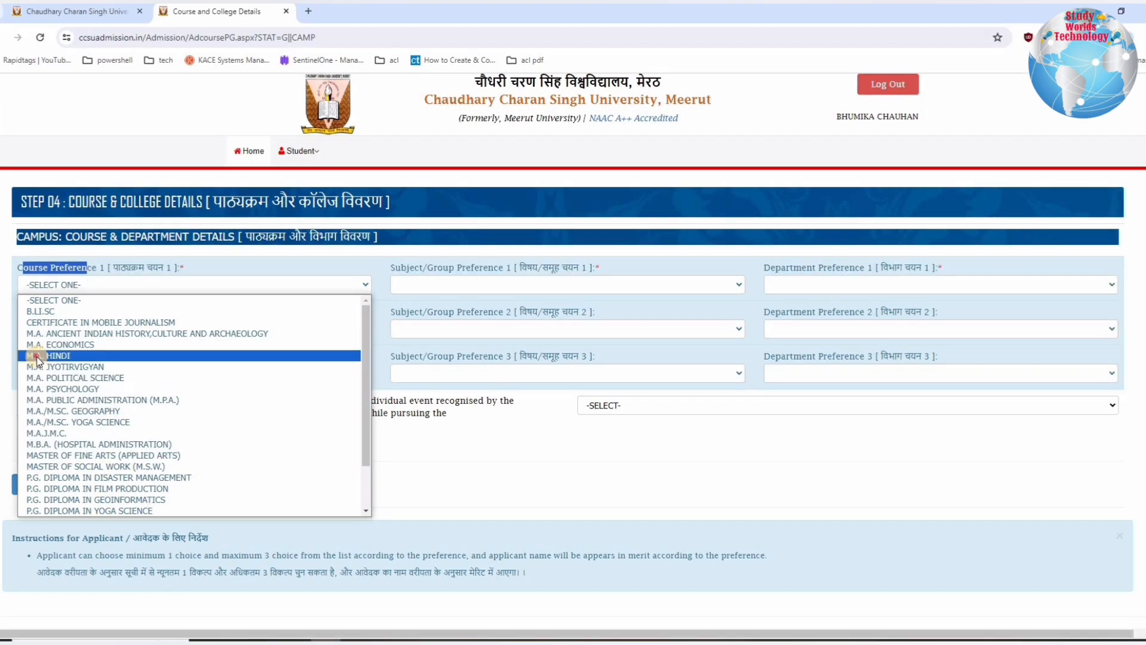
click(37, 356)
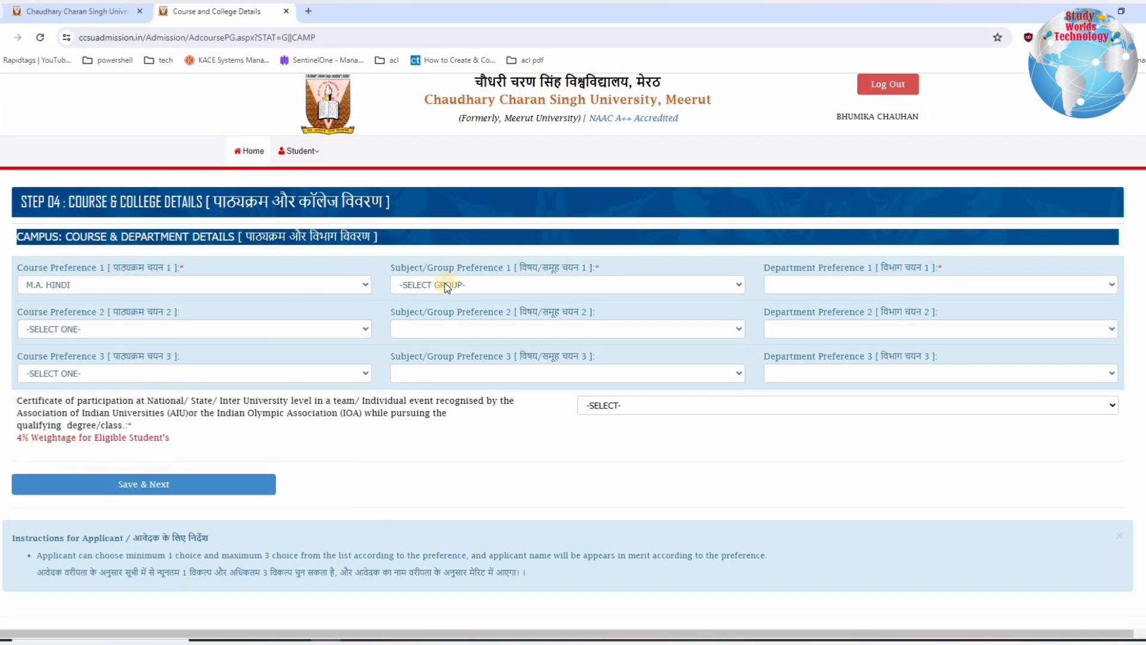
Step: Choose HINDI as Subject/Group Preference 1 for the M.A. HINDI course preference
drag(22, 268, 198, 270)
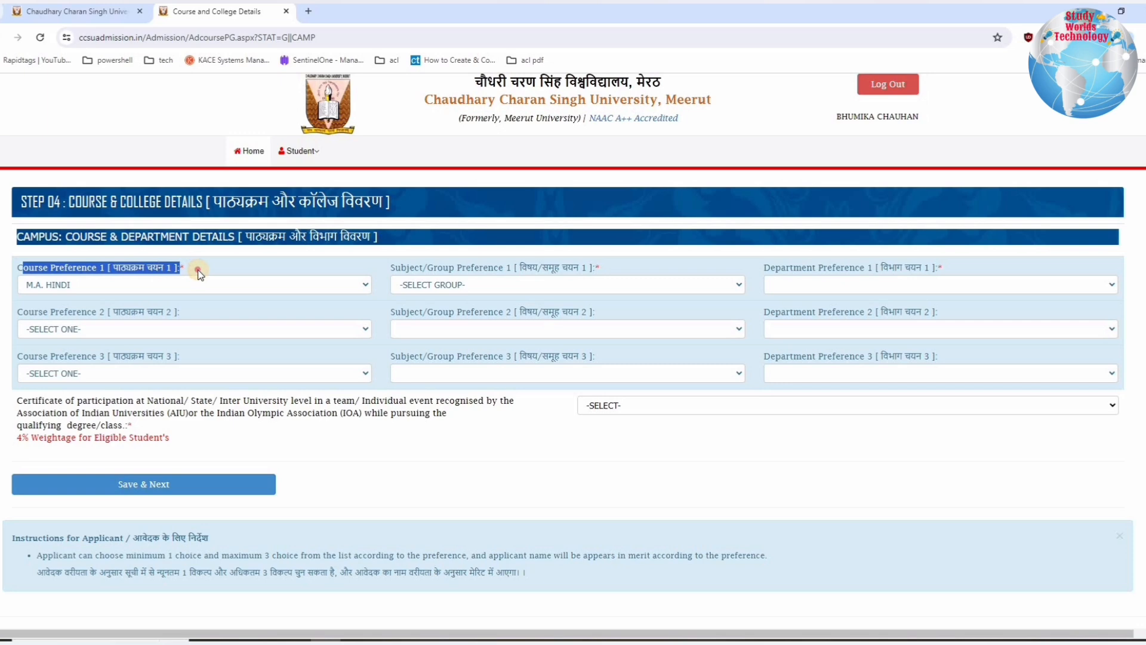
click(463, 285)
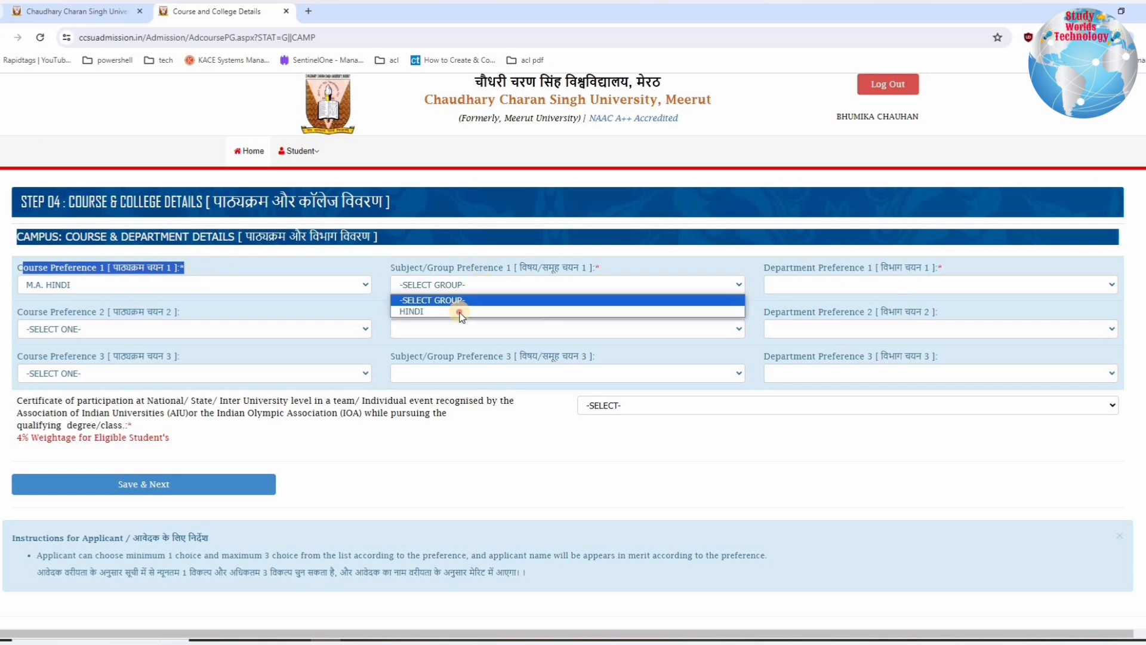
click(793, 285)
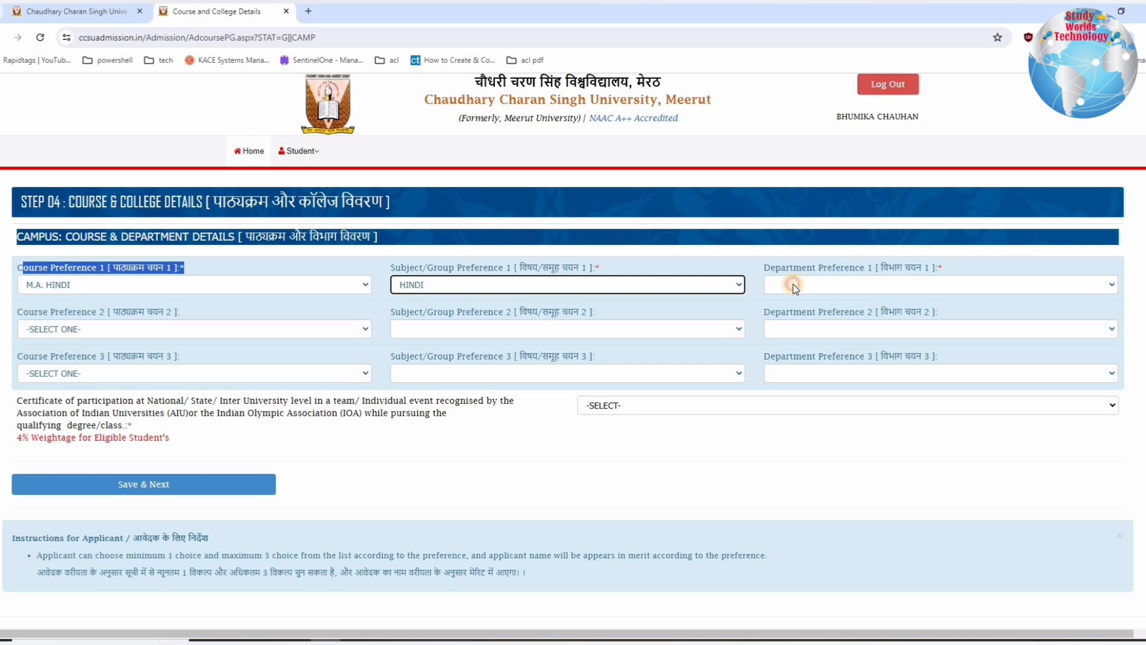
Step: Choose DEPARTMENT OF HINDI as Department Preference 1
click(798, 286)
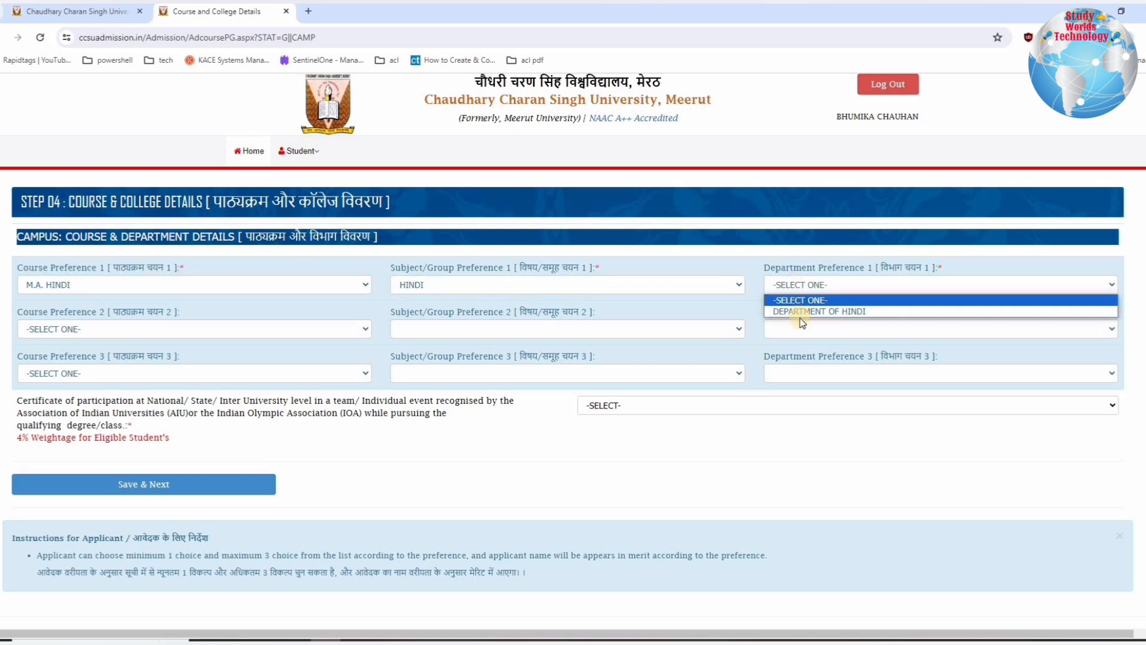
click(800, 315)
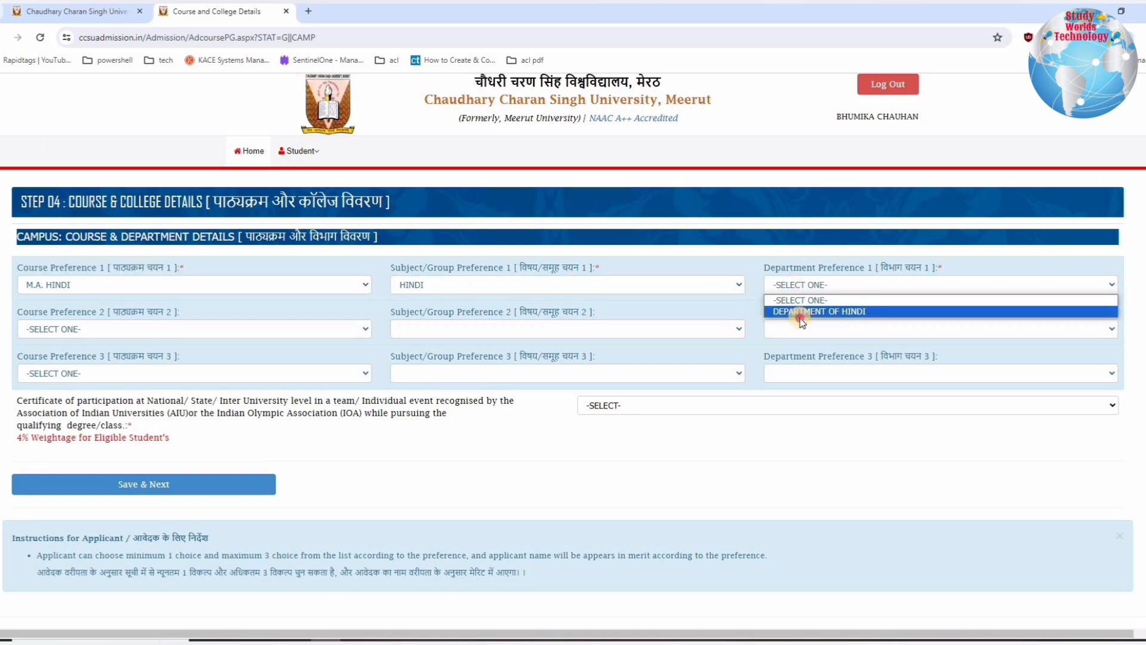
click(793, 301)
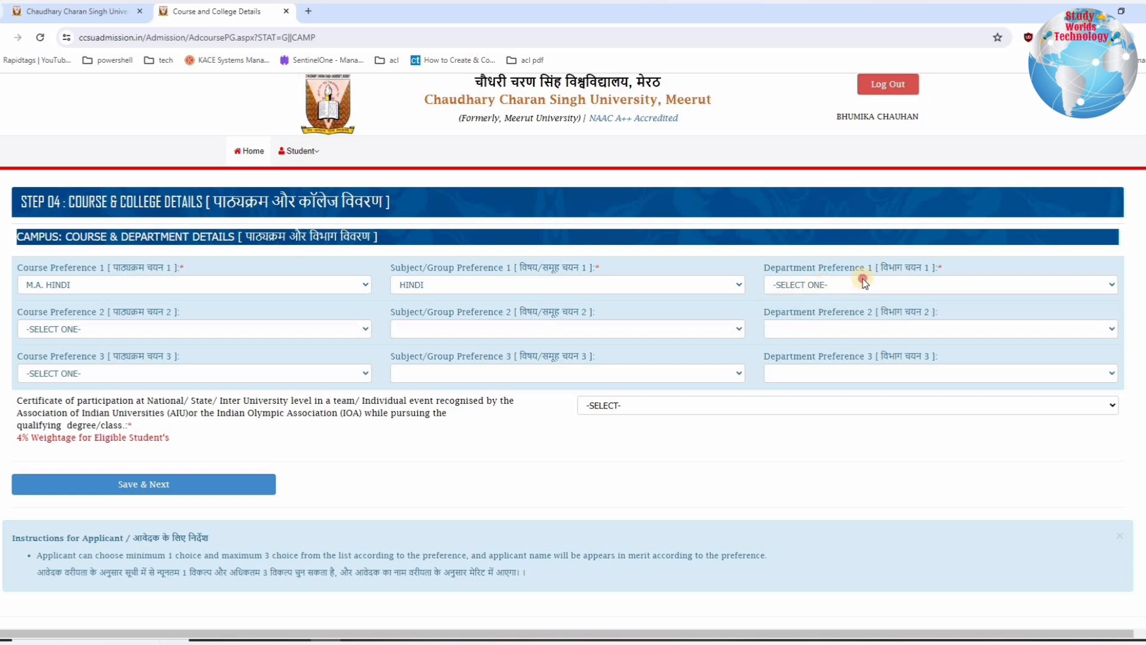
click(833, 304)
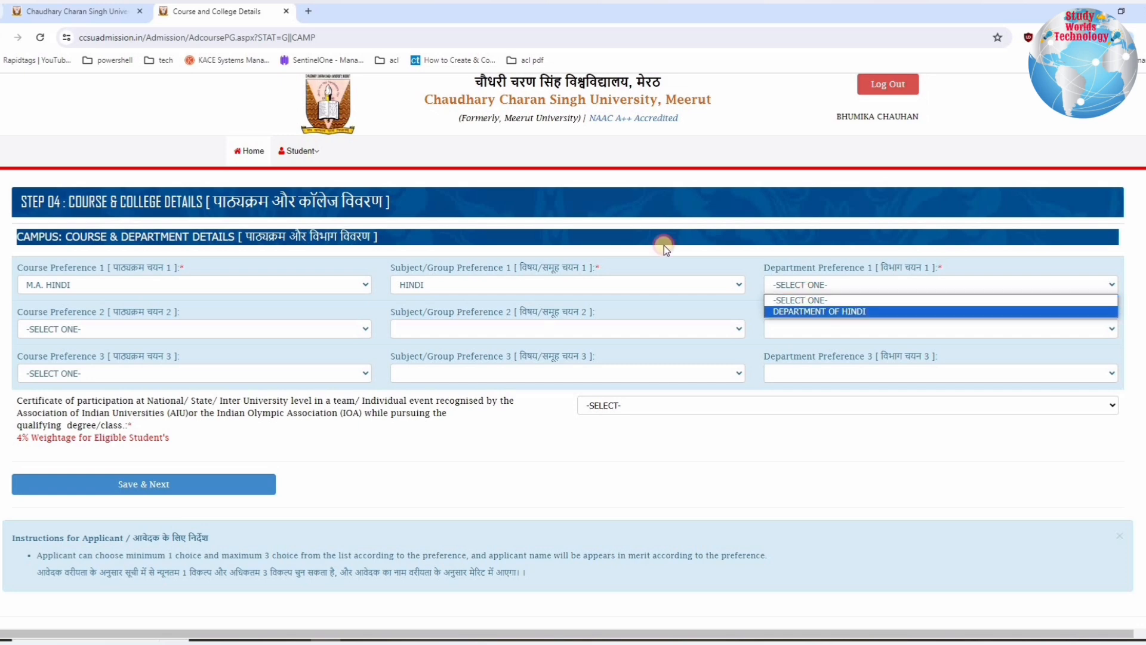
key(Return)
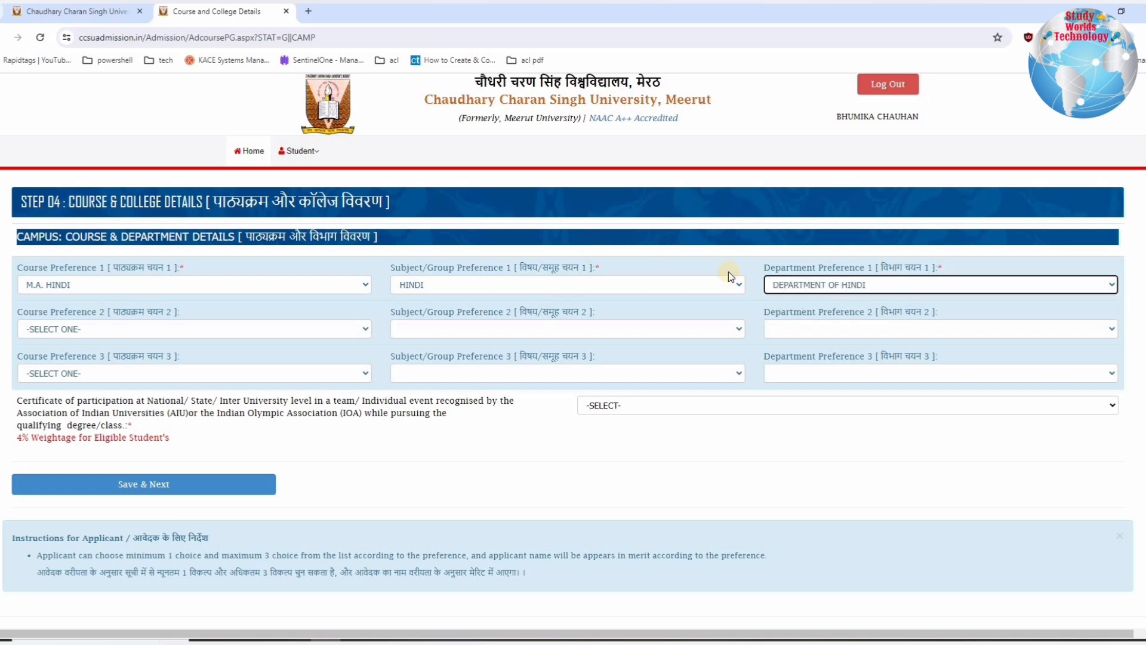
click(847, 286)
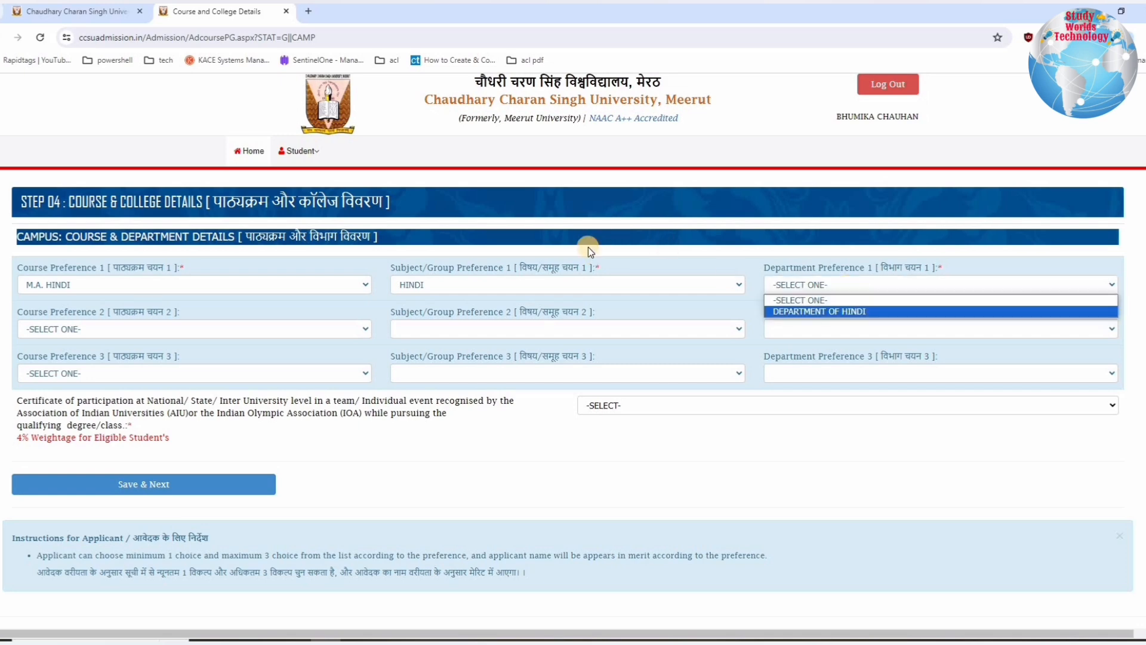
key(Return)
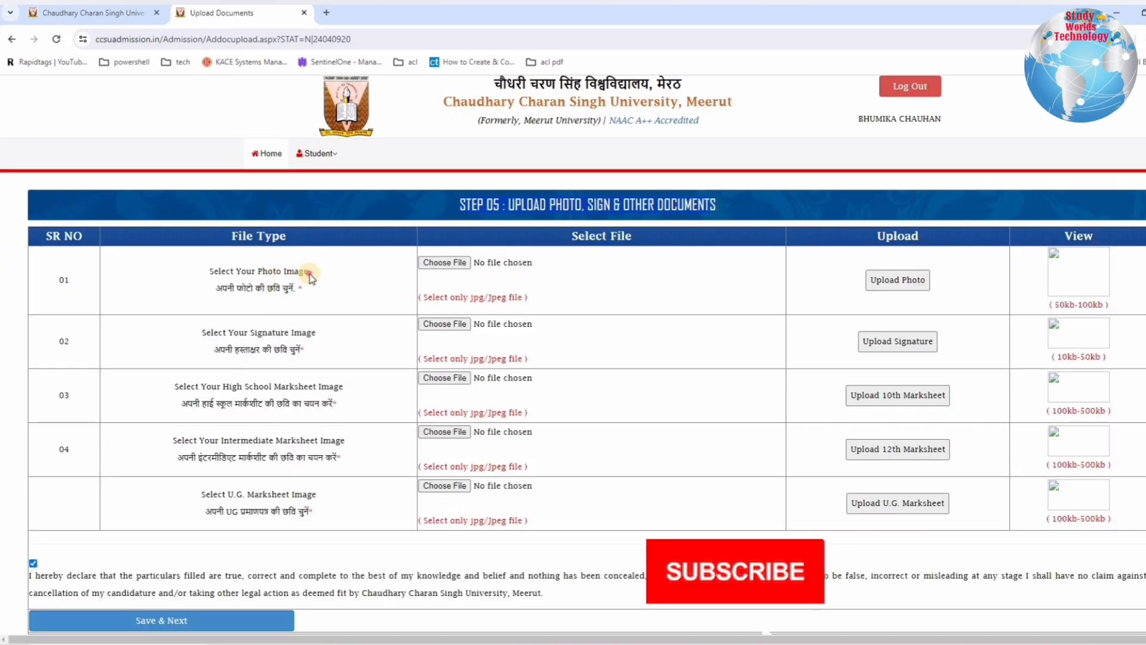
Step: Examine the file types required in Step 05: photo, signature, High School, Intermediate and U.G. marksheet images
drag(209, 271, 320, 273)
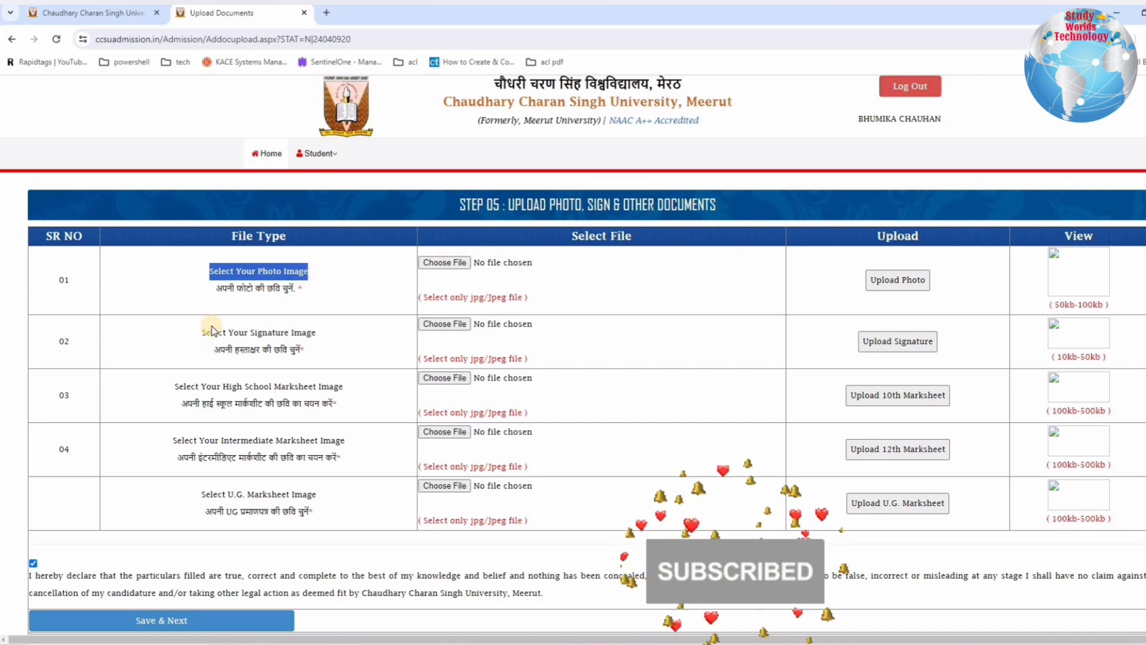
drag(202, 332, 316, 333)
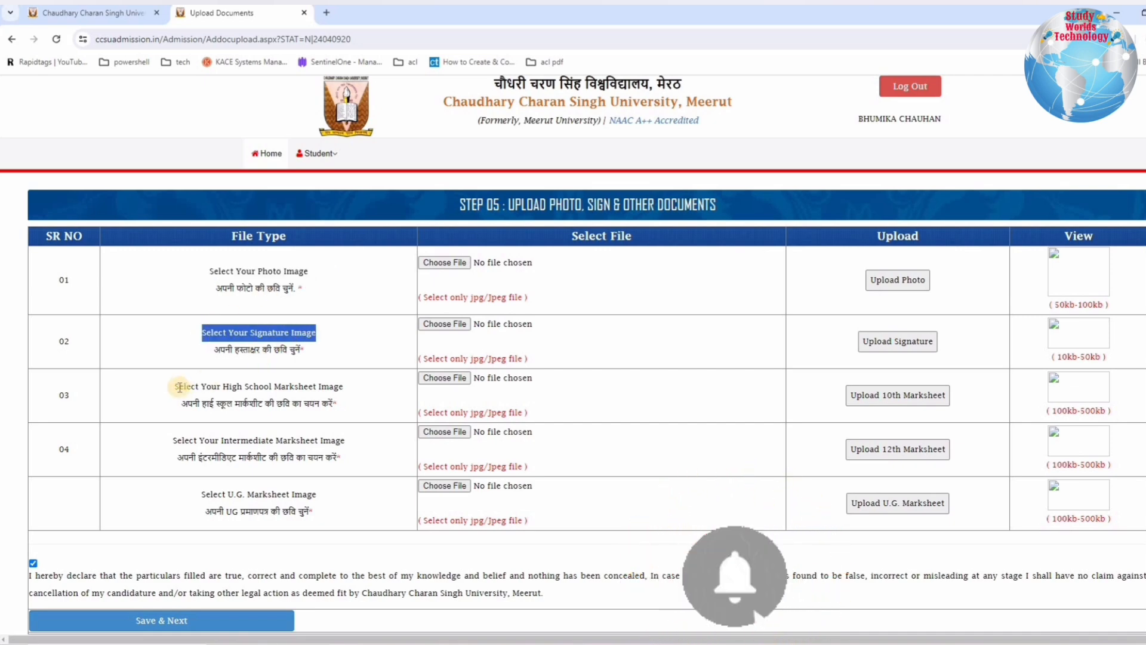
drag(179, 387, 342, 396)
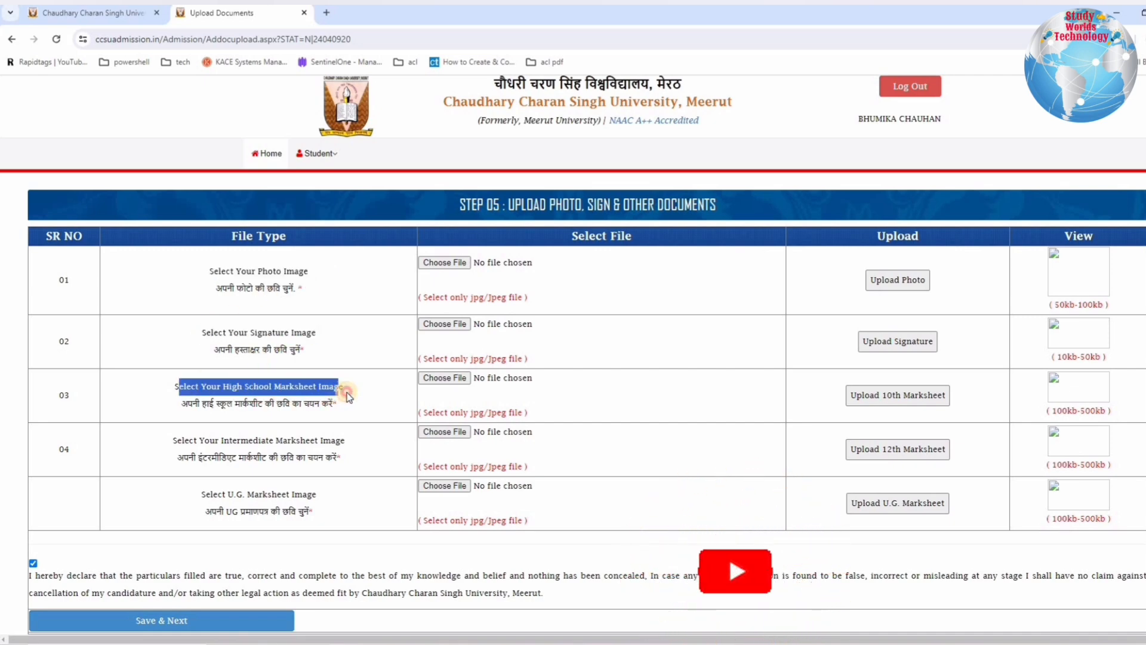
drag(173, 440, 342, 441)
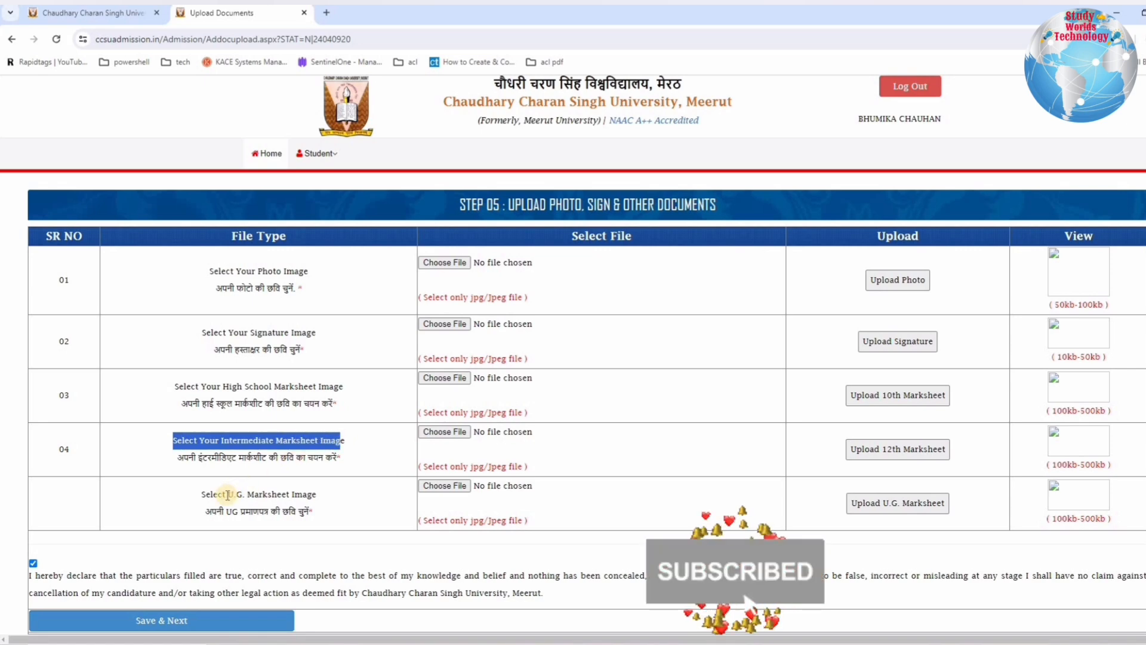
drag(328, 494, 252, 511)
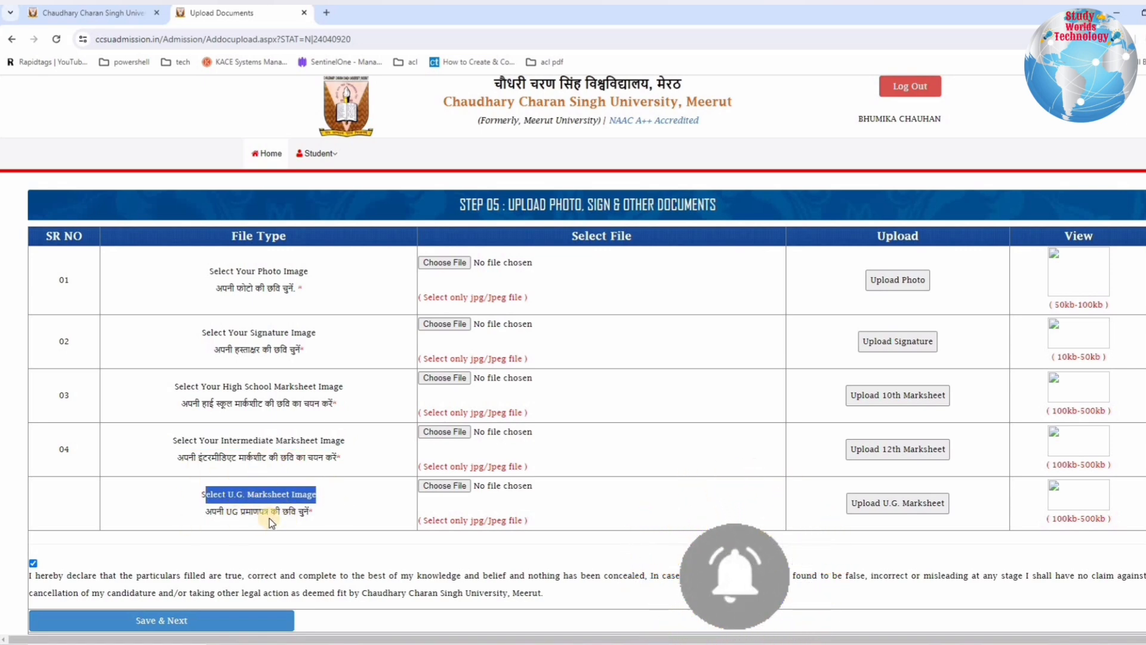
click(205, 497)
drag(205, 497, 309, 512)
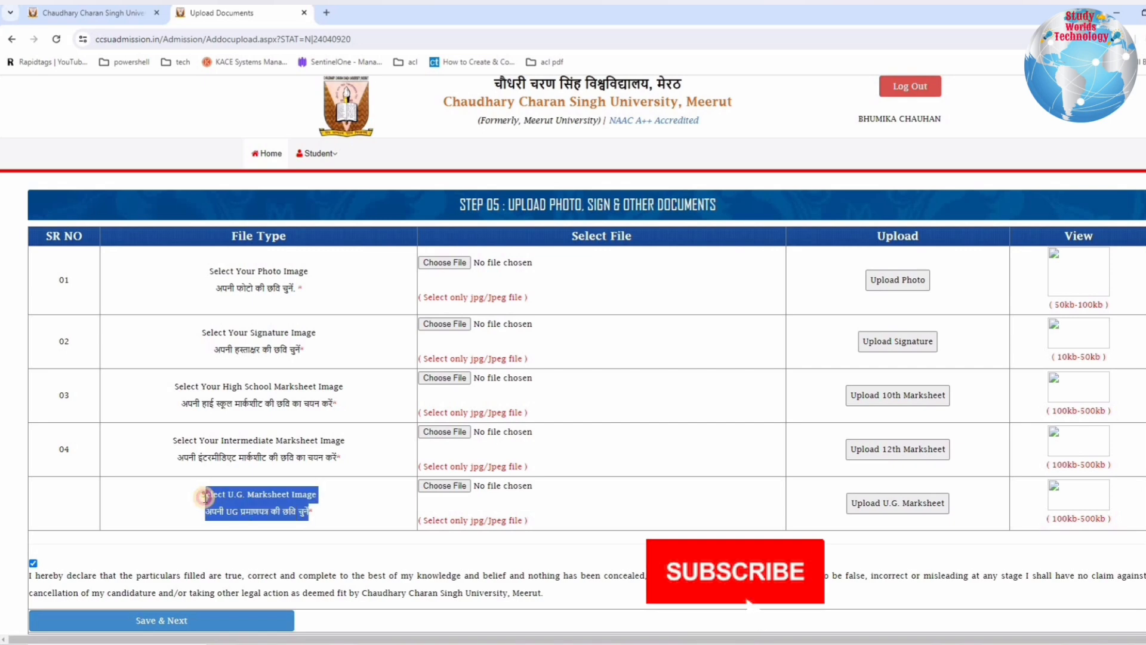
Step: Examine the accepted file format and the size limits stated for each document in Step 05
drag(429, 296, 528, 298)
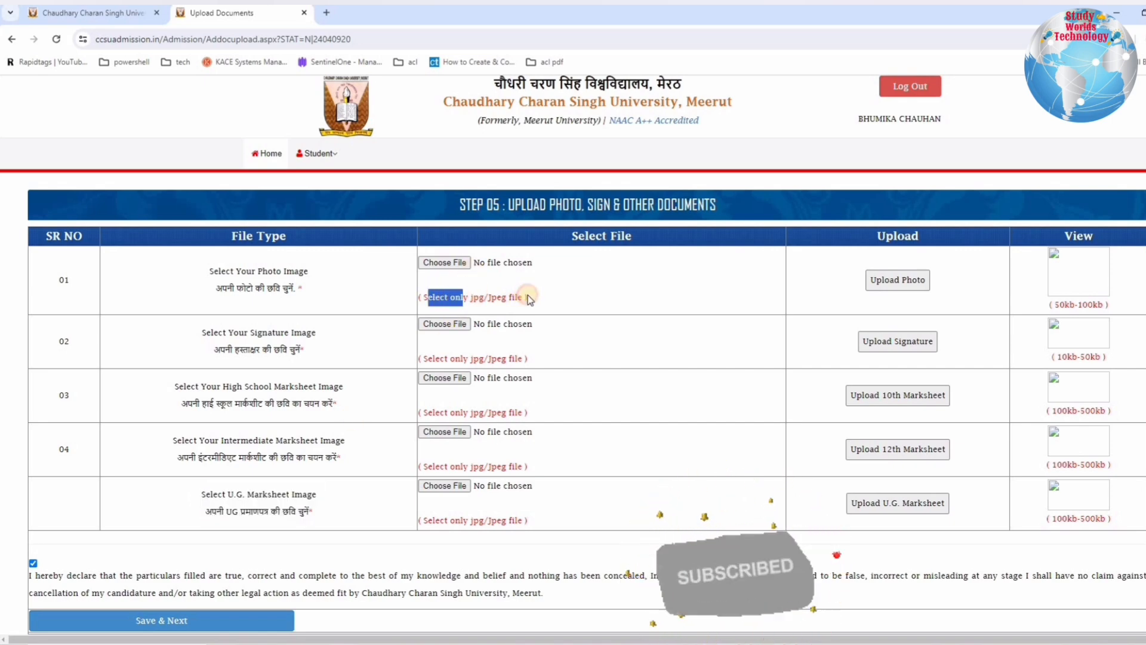
drag(431, 358, 528, 358)
drag(440, 412, 529, 417)
drag(451, 467, 500, 496)
drag(558, 526, 449, 521)
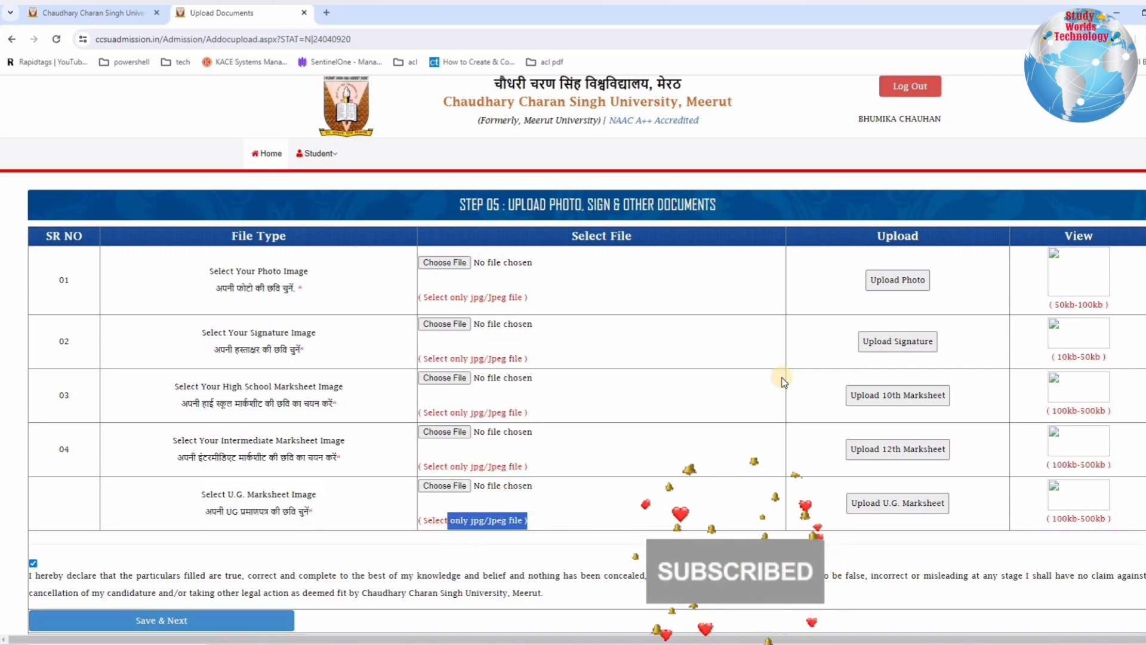
drag(1048, 305, 1103, 315)
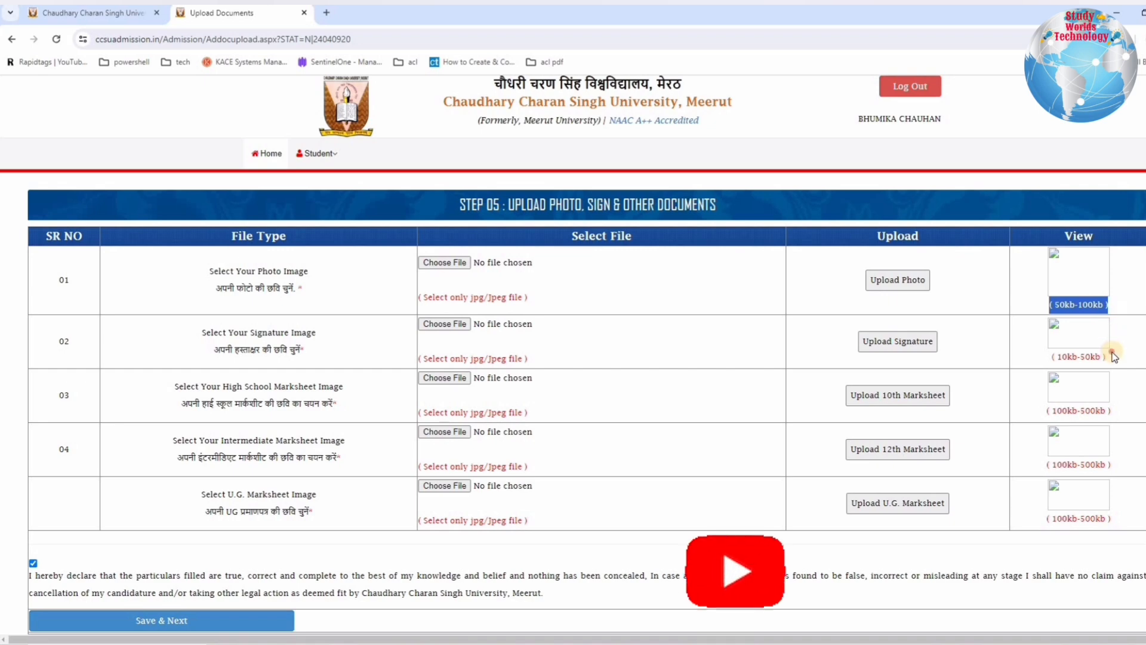
triple_click(1046, 359)
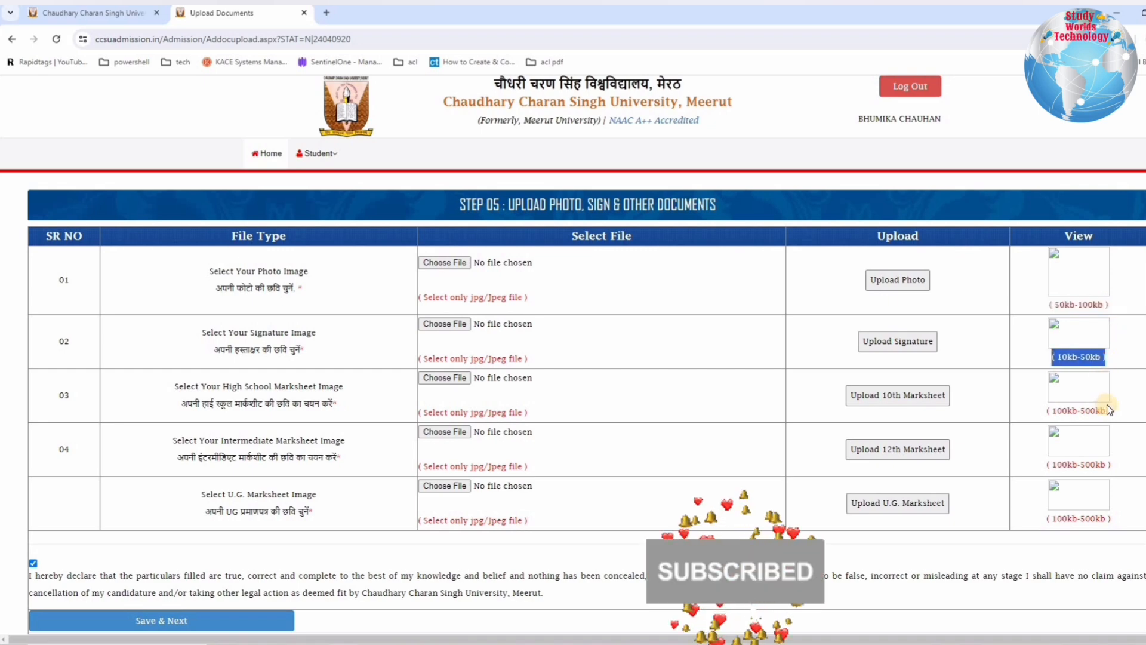
drag(1035, 406, 1100, 428)
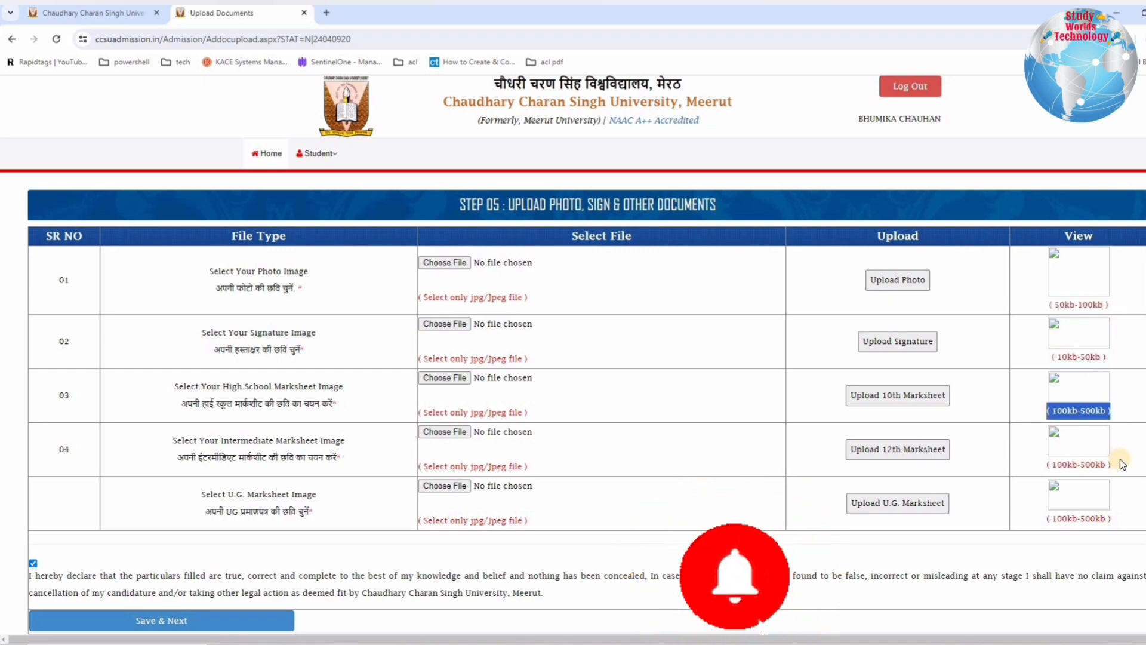
triple_click(1040, 465)
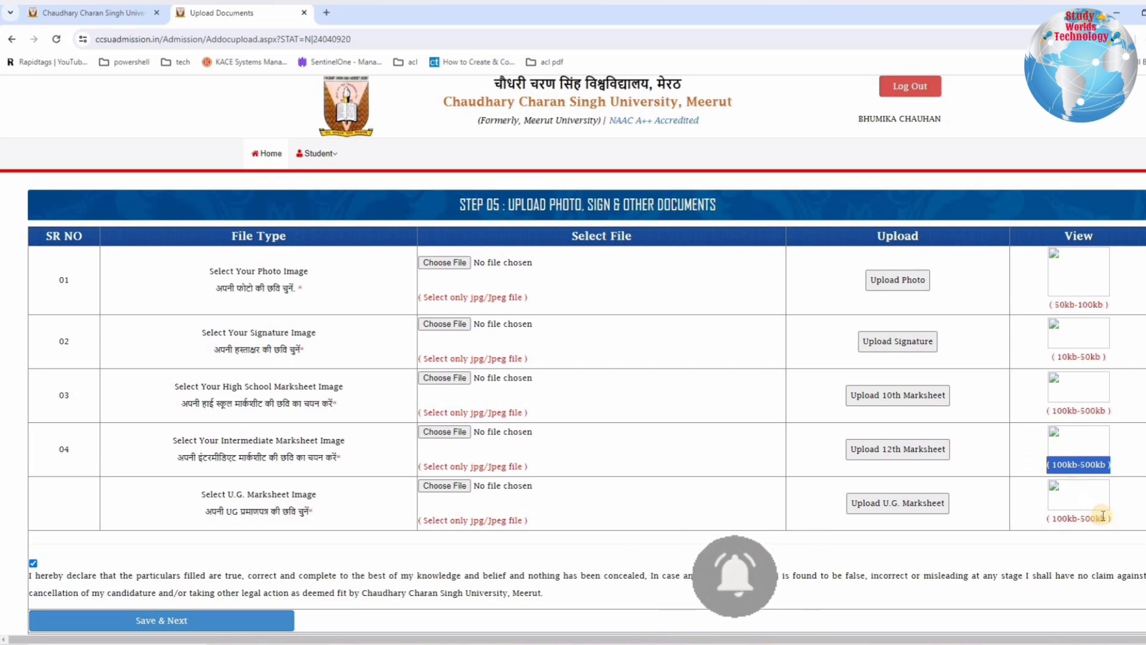
triple_click(1055, 521)
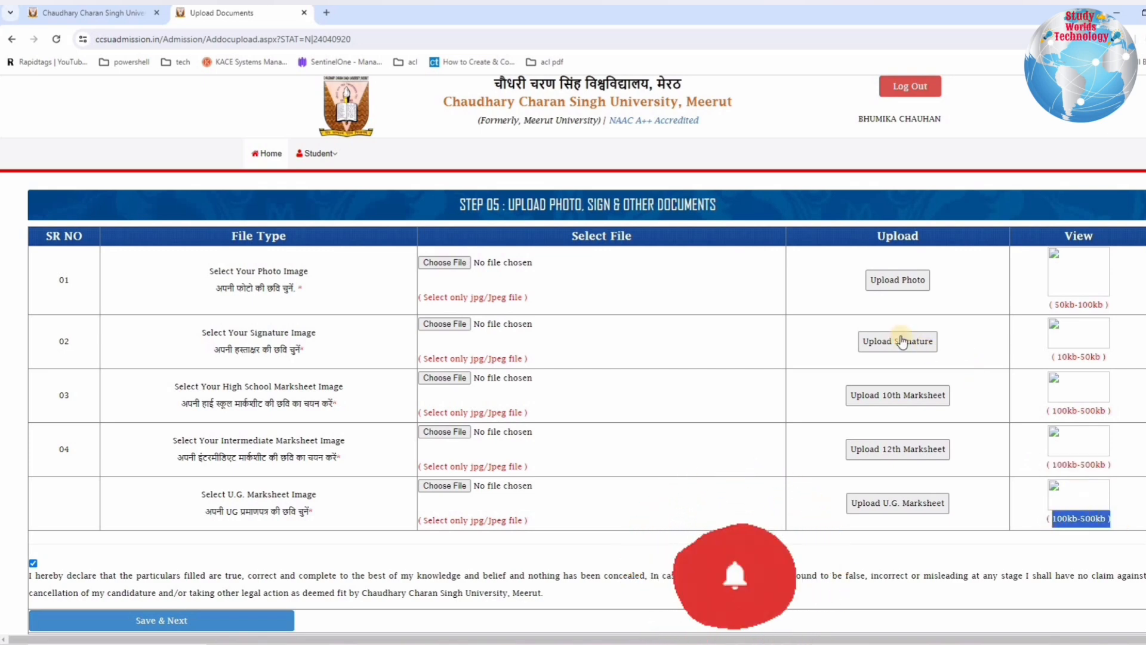
Step: Choose the photo image for upload and save Step 05 with the photo, signature and marksheet images in place
click(889, 282)
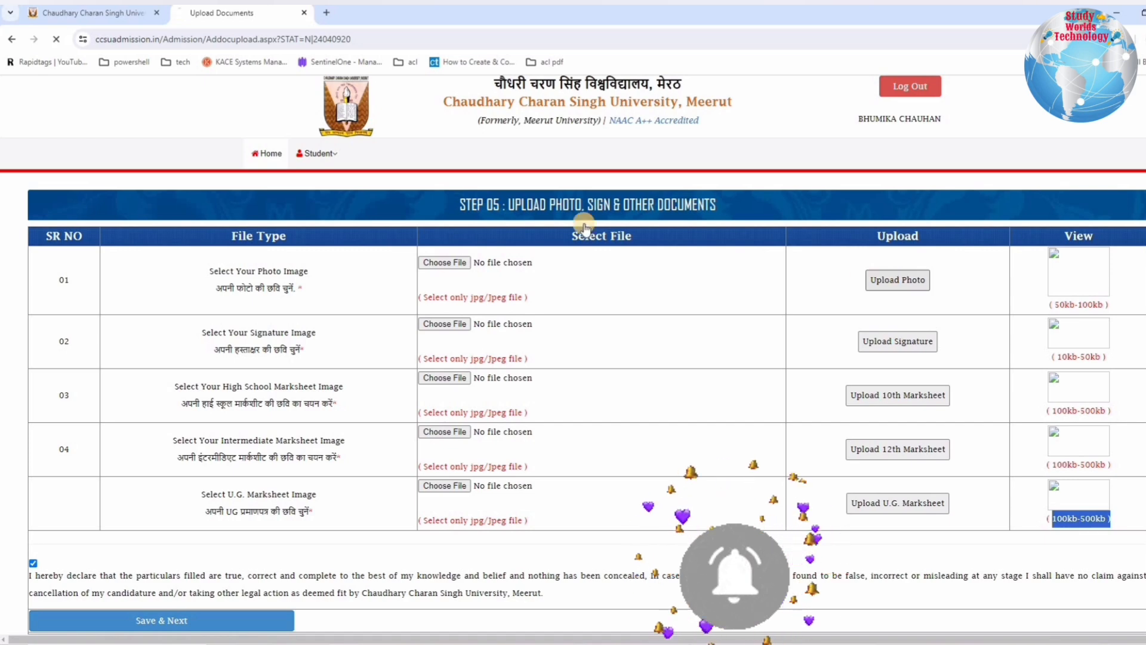
click(705, 120)
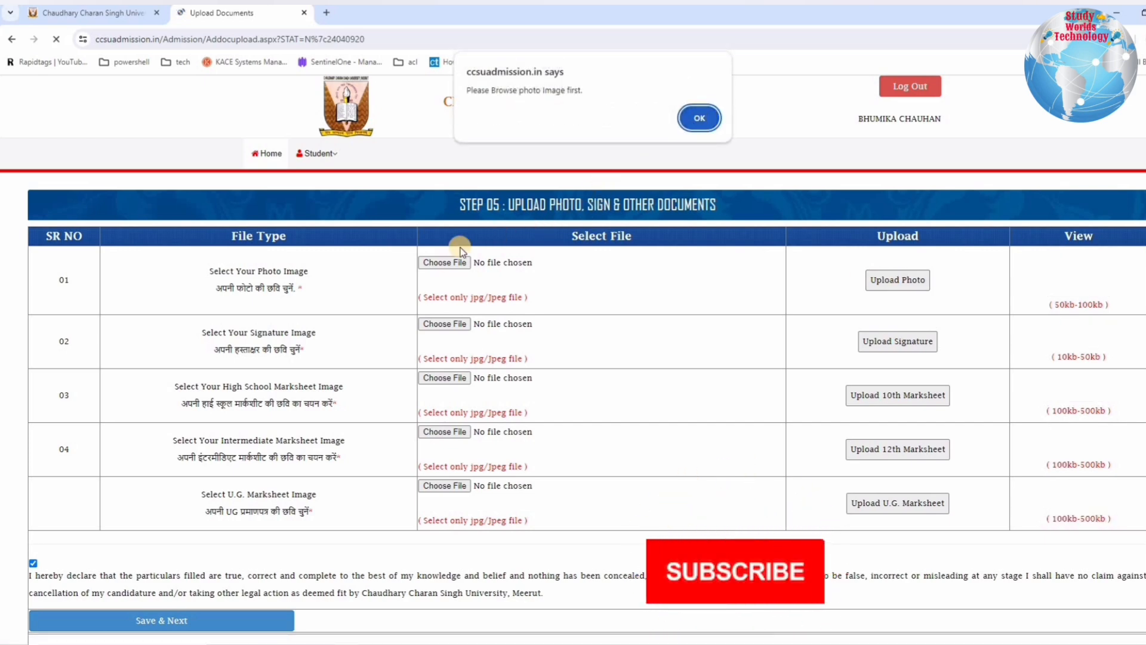
click(447, 263)
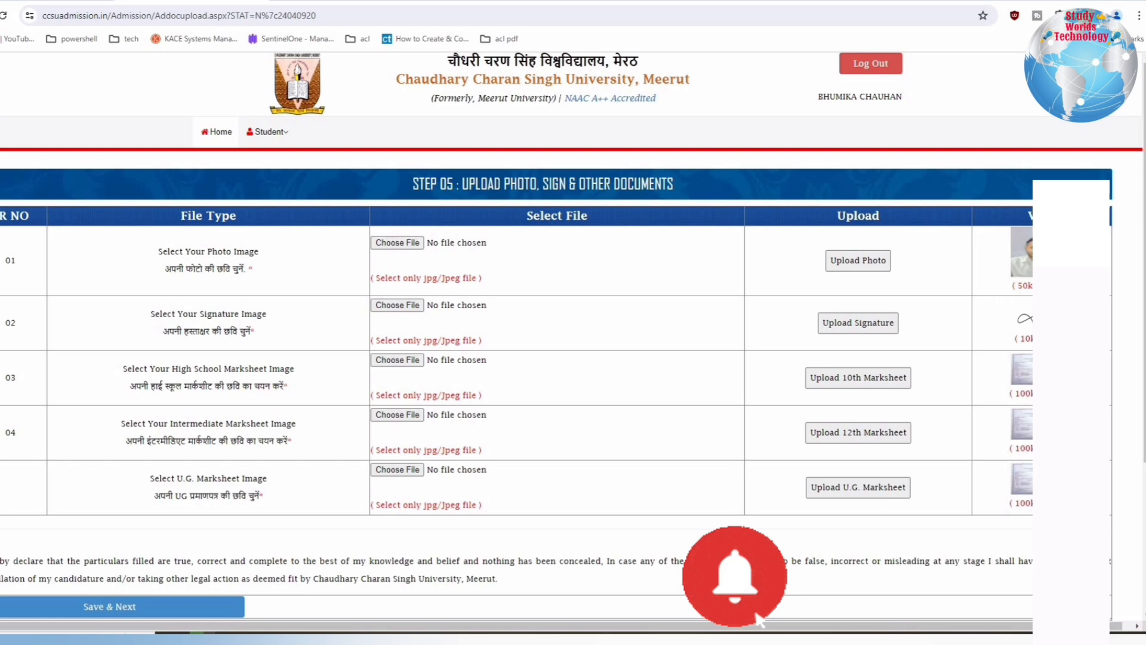
click(81, 606)
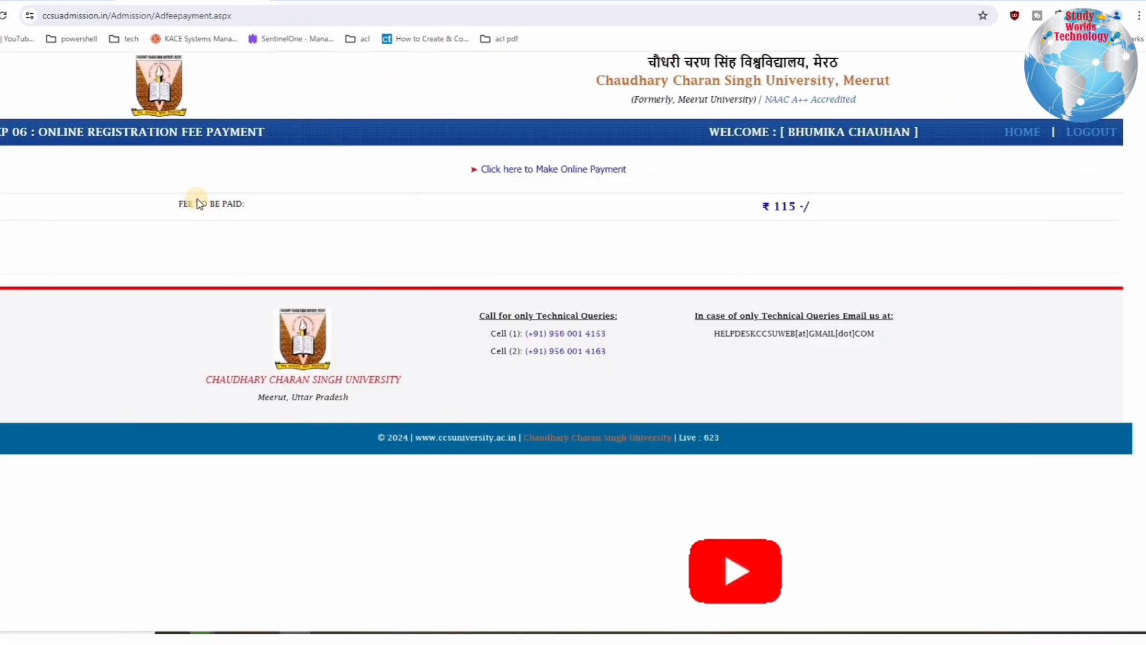
Step: Check the registration fee in Step 06 and open its online payment, choosing payment through UPI QR Code
triple_click(605, 169)
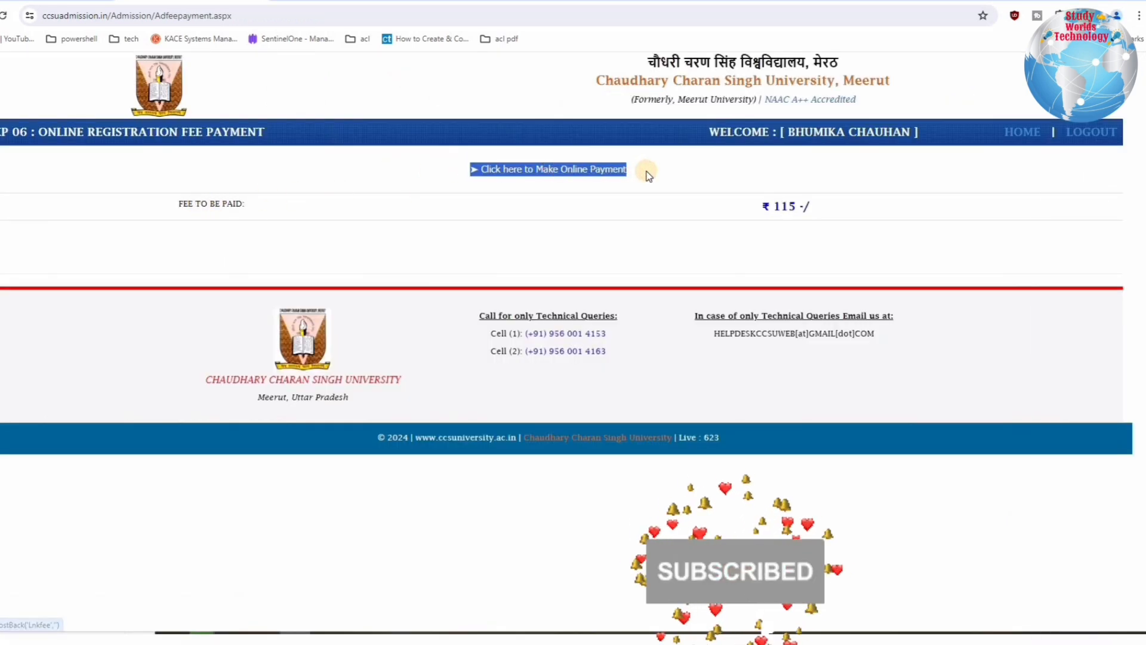
click(192, 201)
triple_click(247, 206)
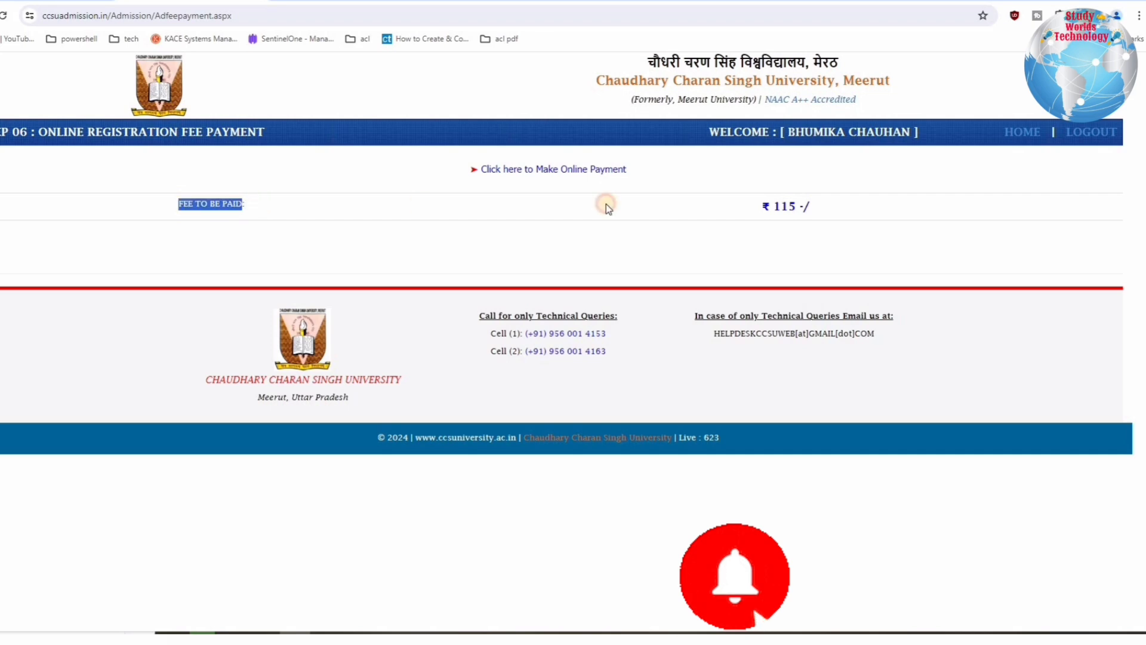
triple_click(831, 209)
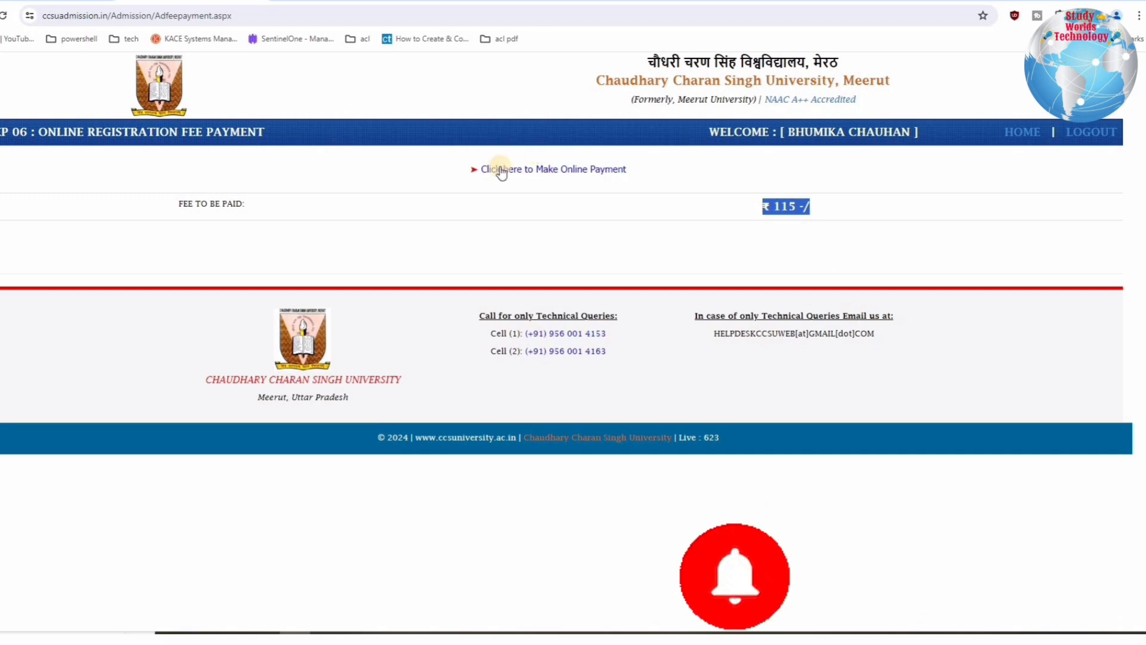
click(566, 172)
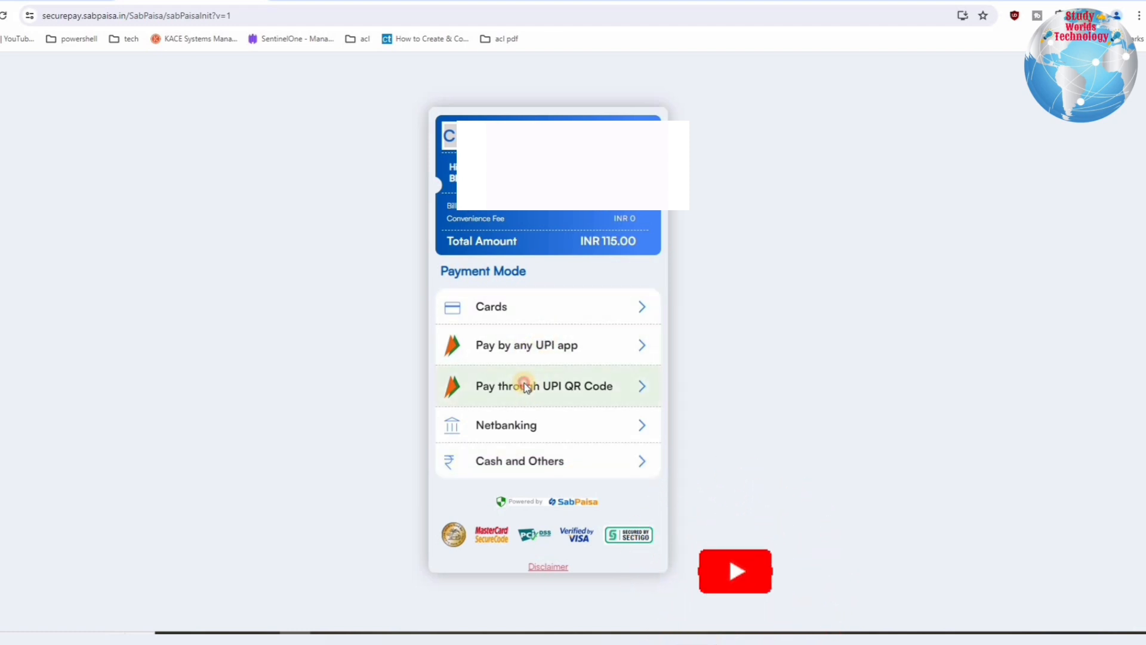
click(470, 373)
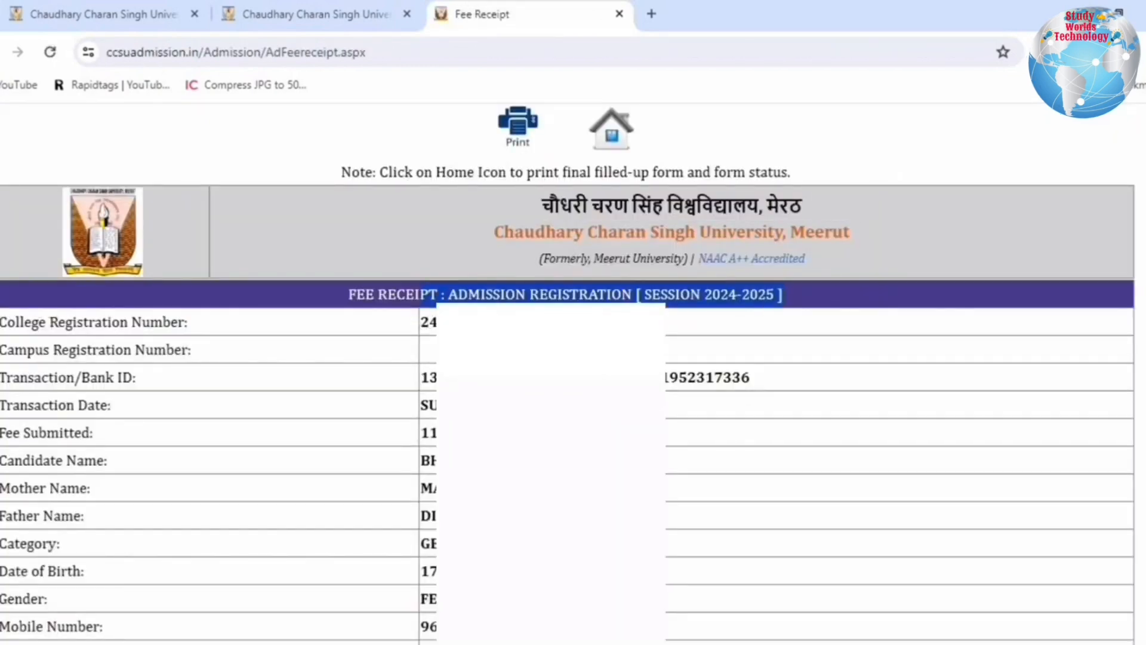
Step: Review the fee receipt and the registration form status, and open the filled-up campus registration form for printing
scroll(442, 599, down, 2)
drag(488, 582, 370, 579)
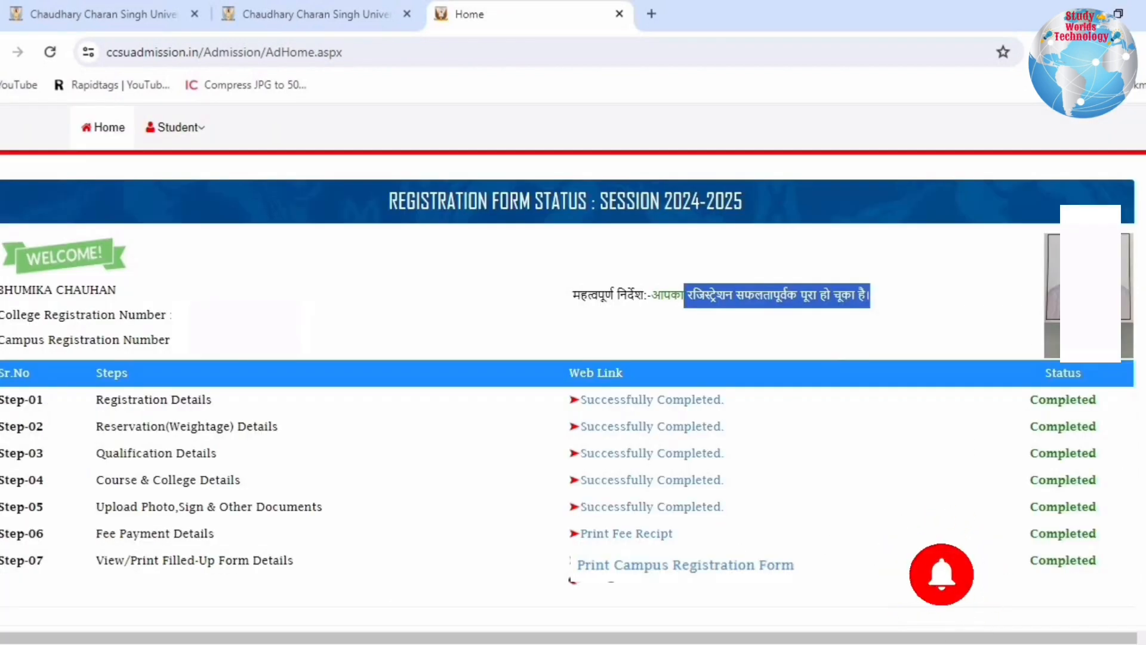
drag(97, 562, 320, 572)
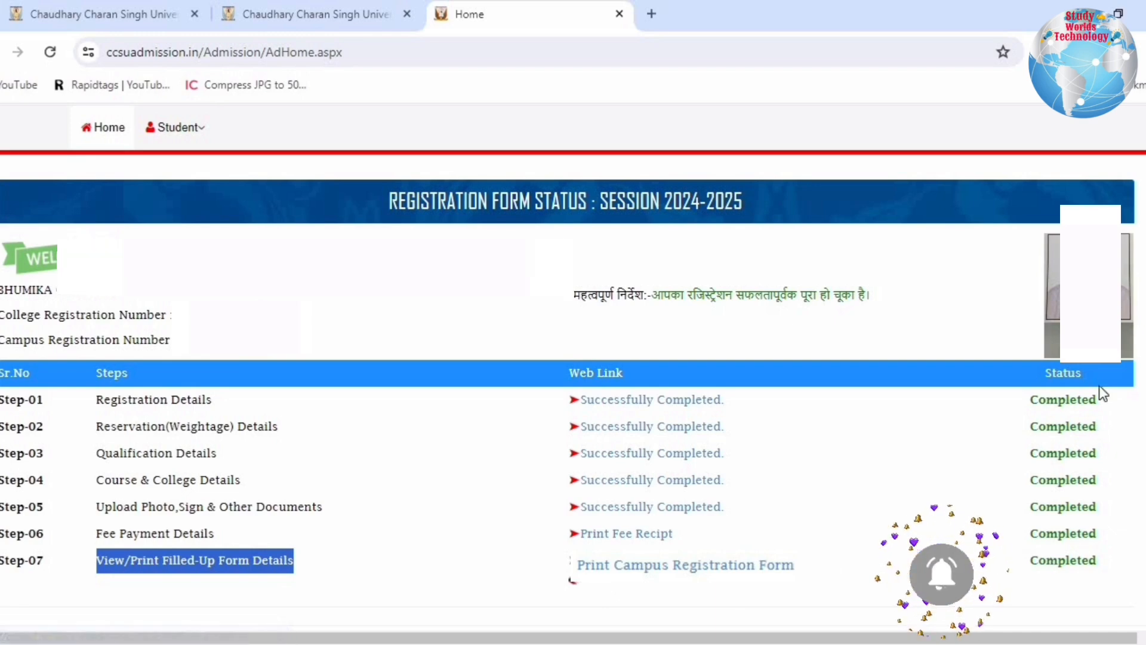
click(685, 564)
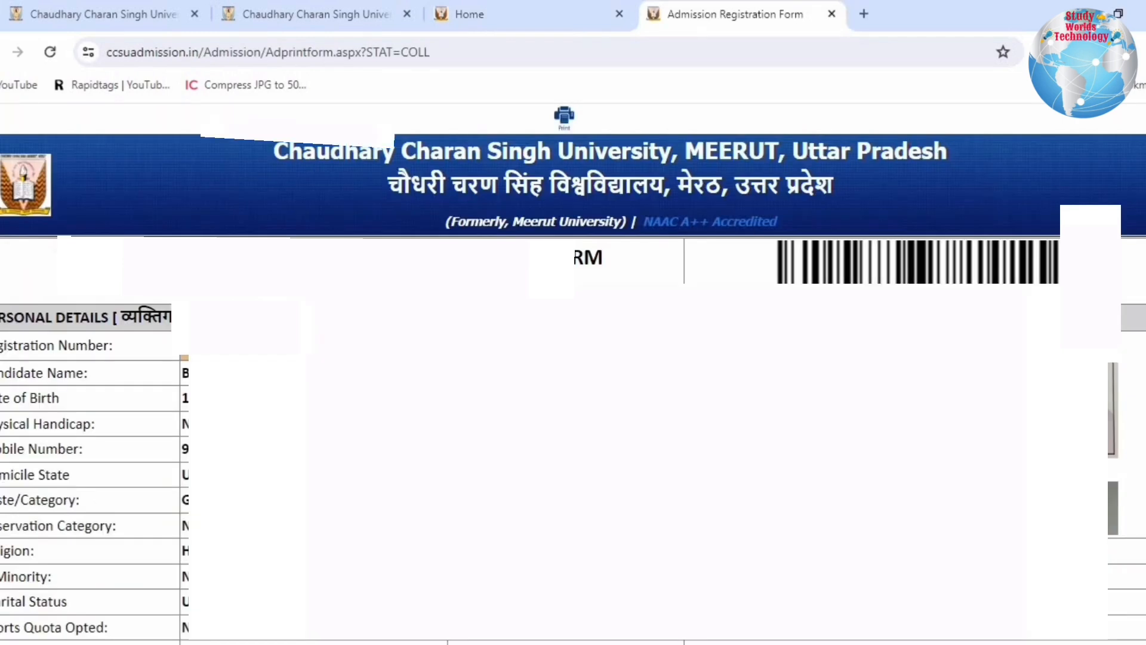
Step: Save all pages of the filled-up registration form as a PDF and check the completion notice on the form status page
key(ctrl+p)
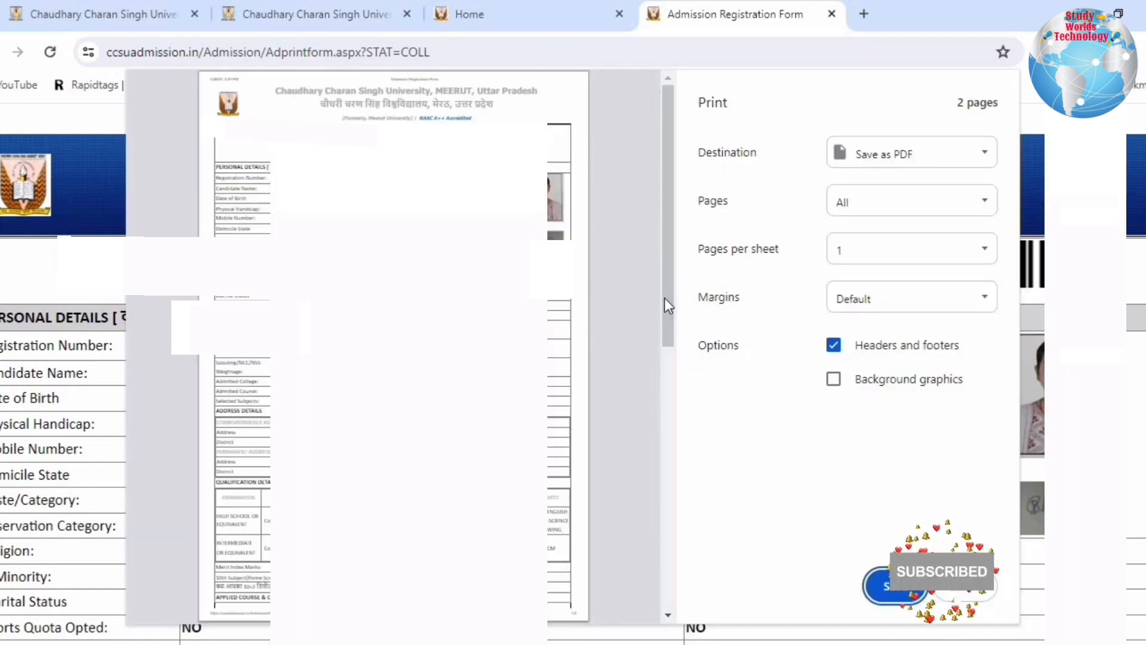
click(904, 592)
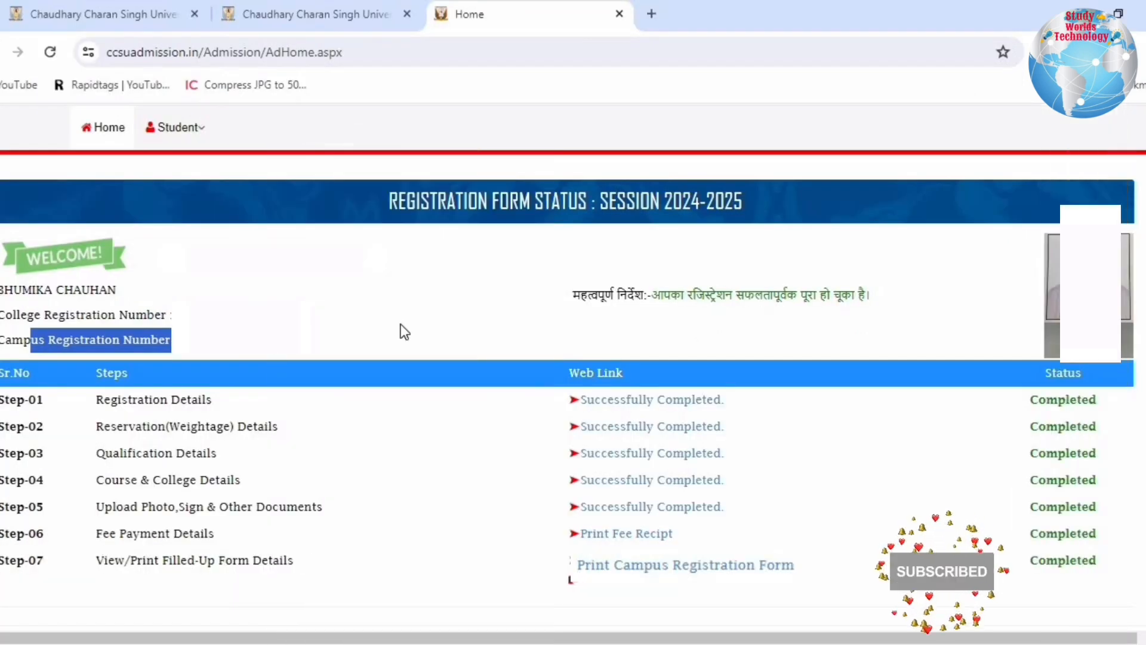
click(659, 293)
drag(648, 294, 902, 300)
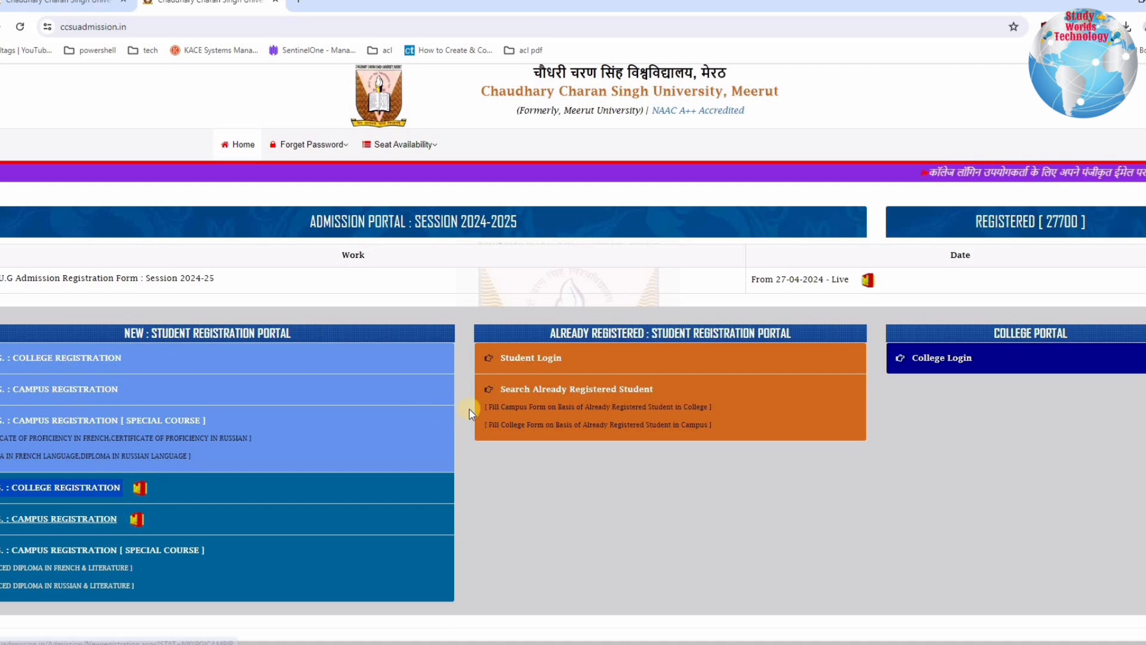
Step: Look up the already registered student by registration number, applicant name and date of birth, and submit the form for the PG entry
click(593, 400)
click(595, 263)
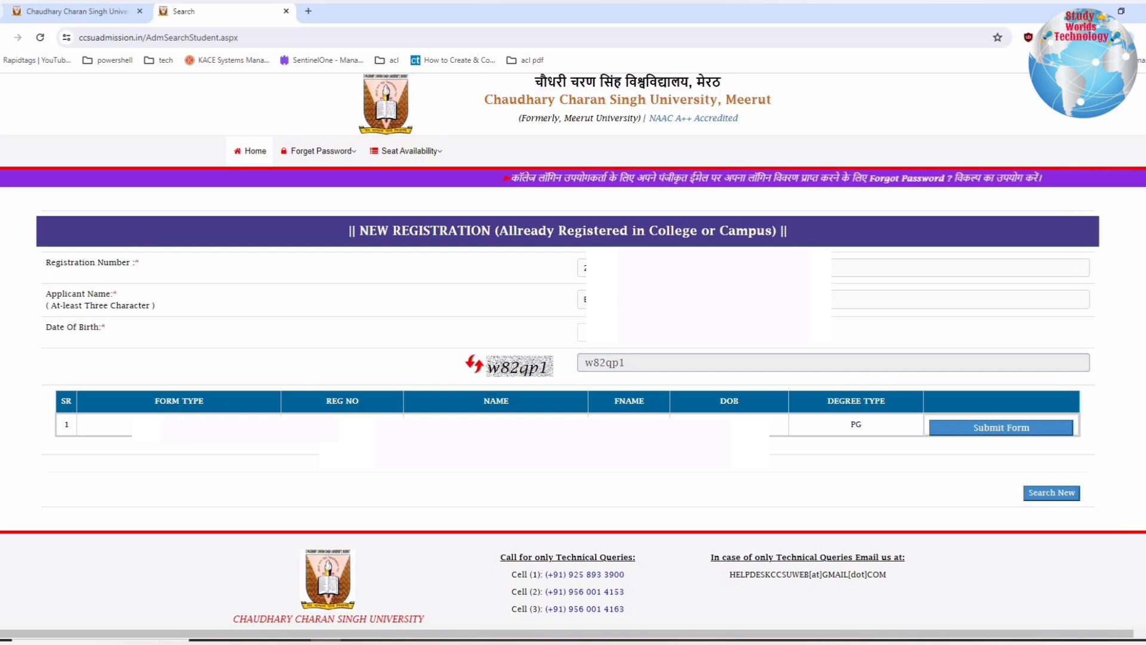
click(1001, 428)
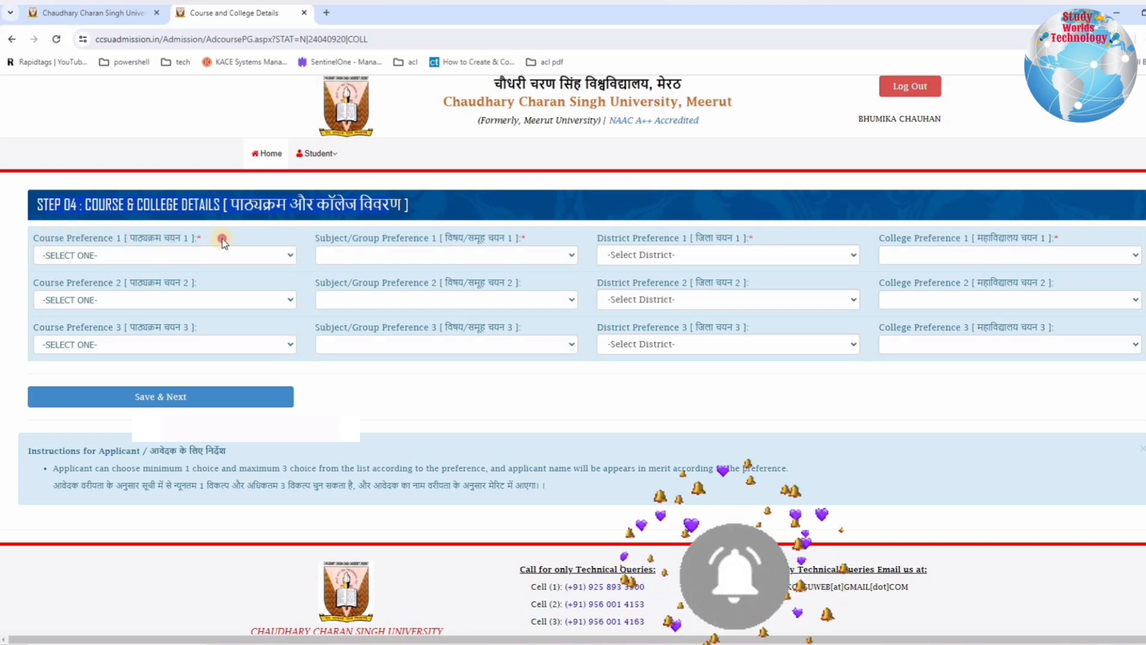
Step: Set Course Preference 1 to M.A.(HINDI) and Subject/Group Preference 1 to HINDI in Step 04
drag(50, 238, 147, 238)
drag(224, 238, 333, 238)
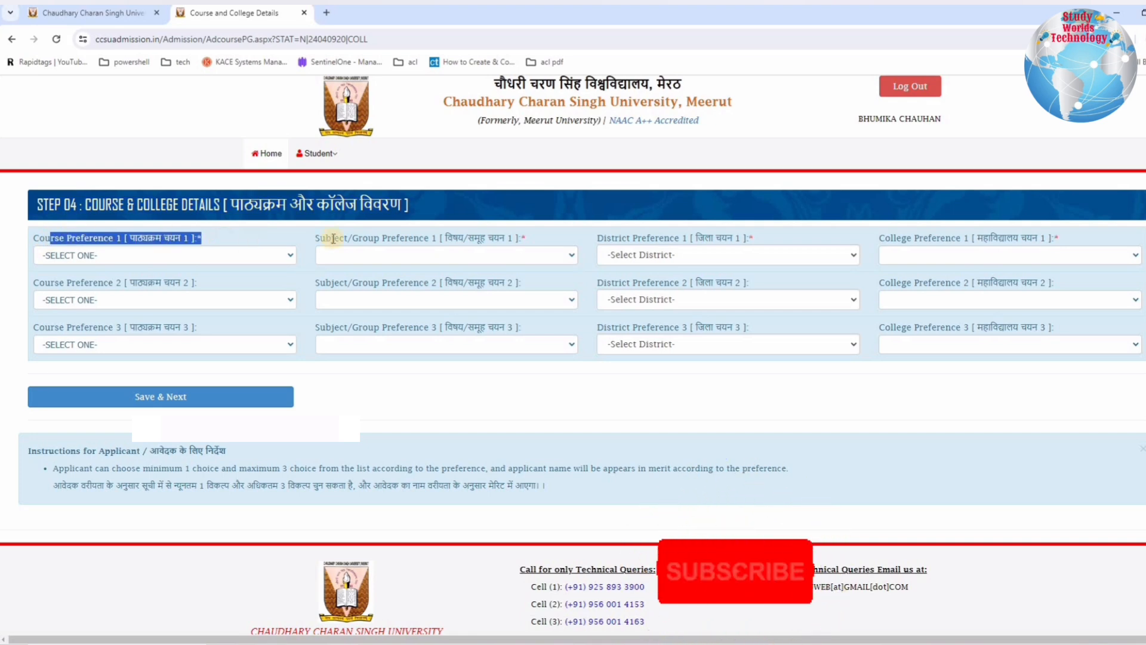
click(180, 255)
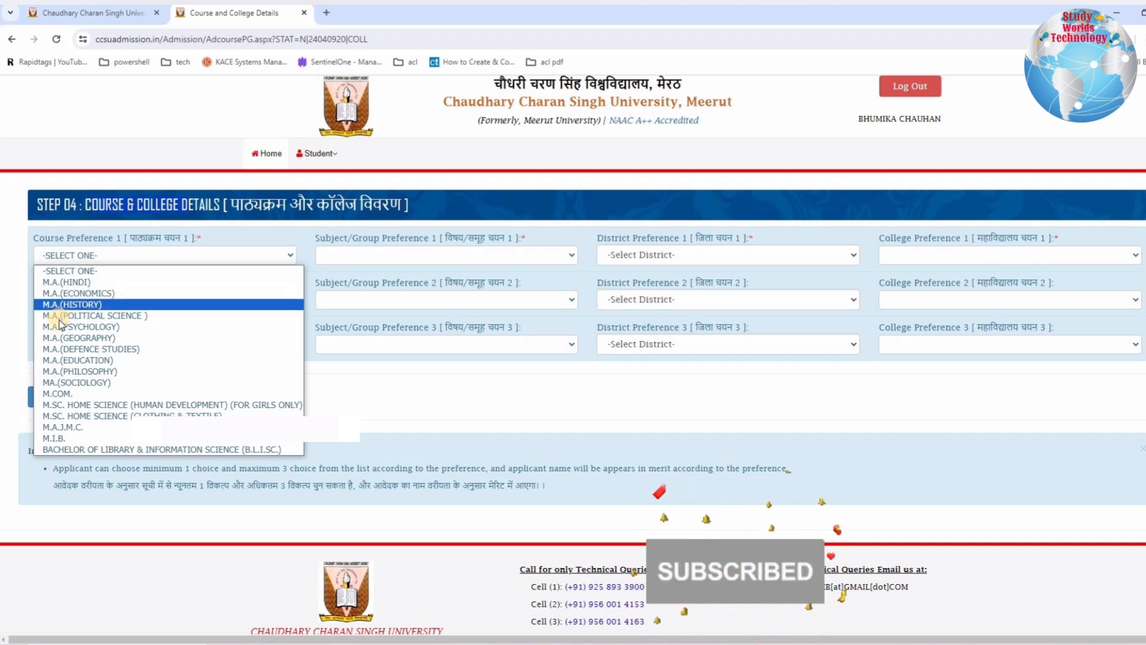
click(387, 257)
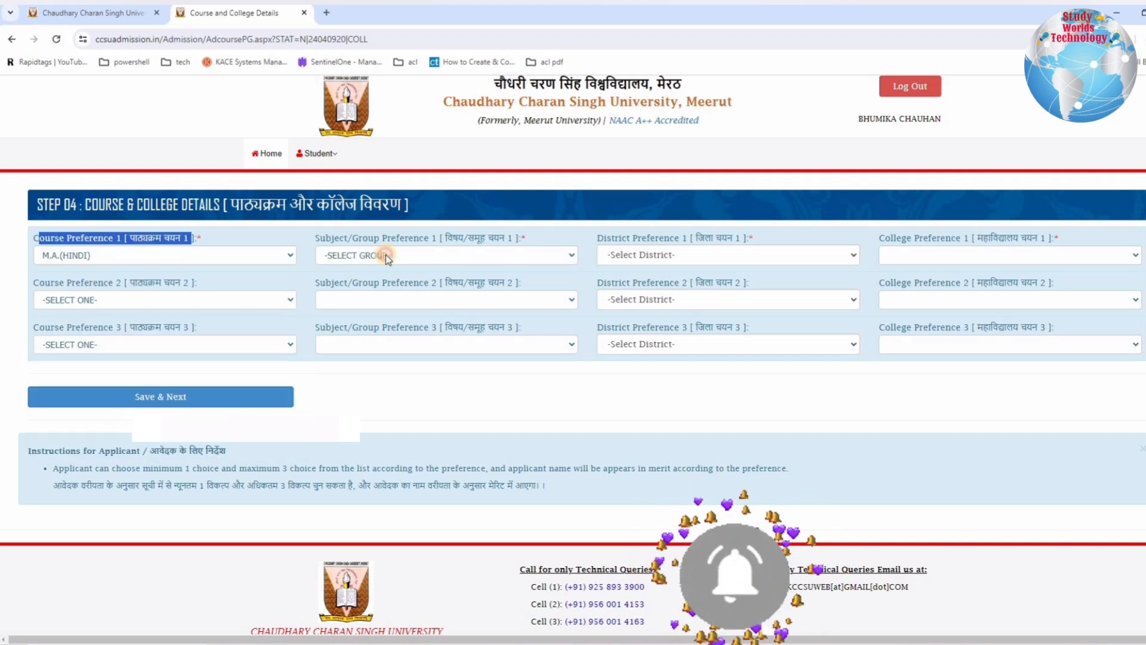
click(385, 257)
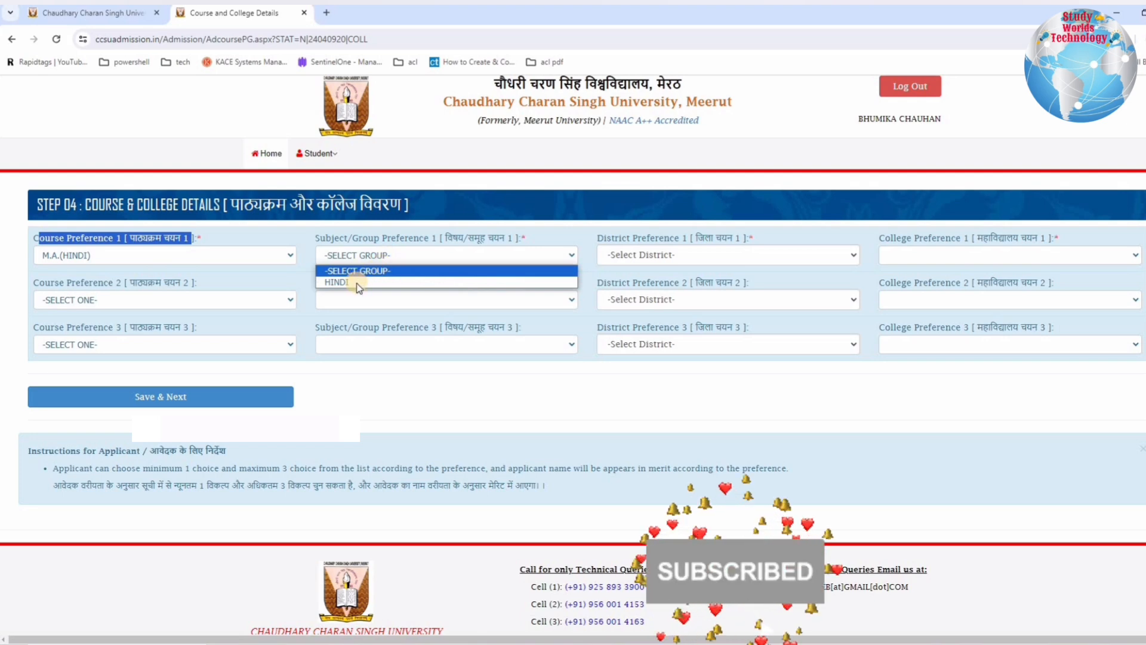
click(357, 284)
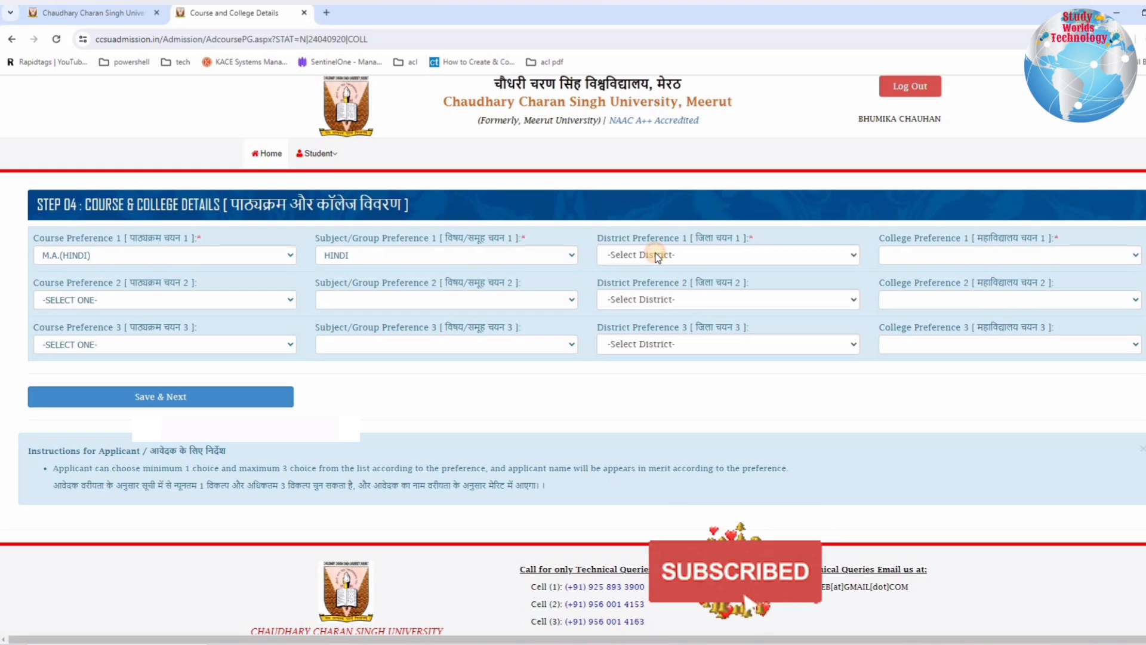
Step: Set District Preference 1 to BAGHPAT and College Preference 1 to 0003-D.J.COLLEGE, BARAUT (BAGHPAT)
click(658, 257)
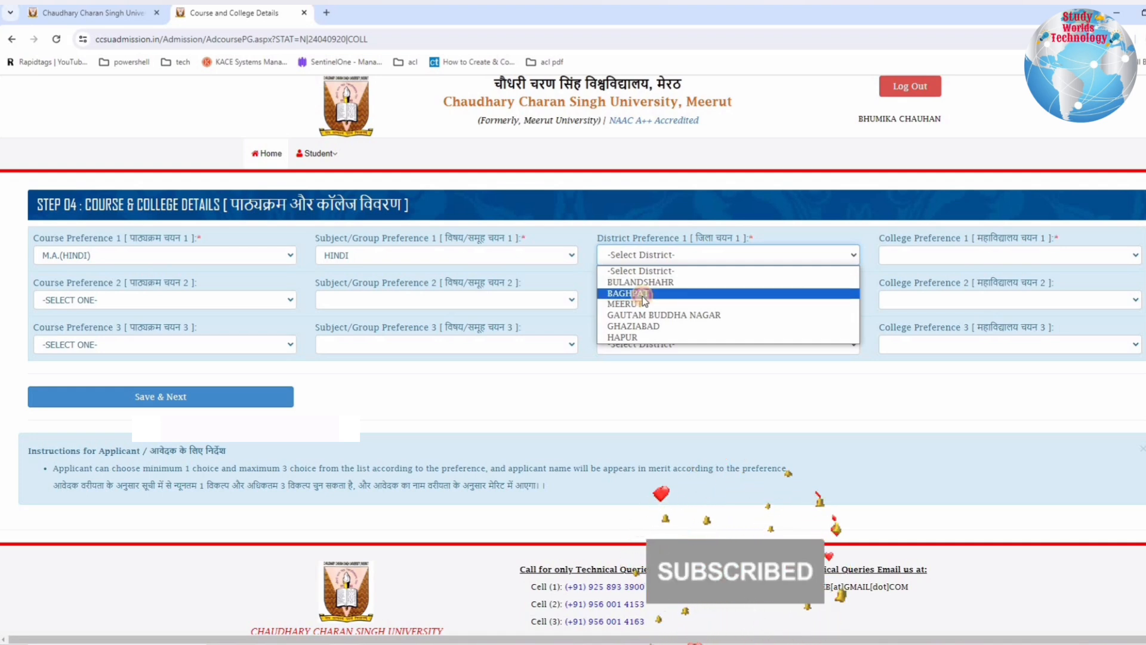
click(644, 295)
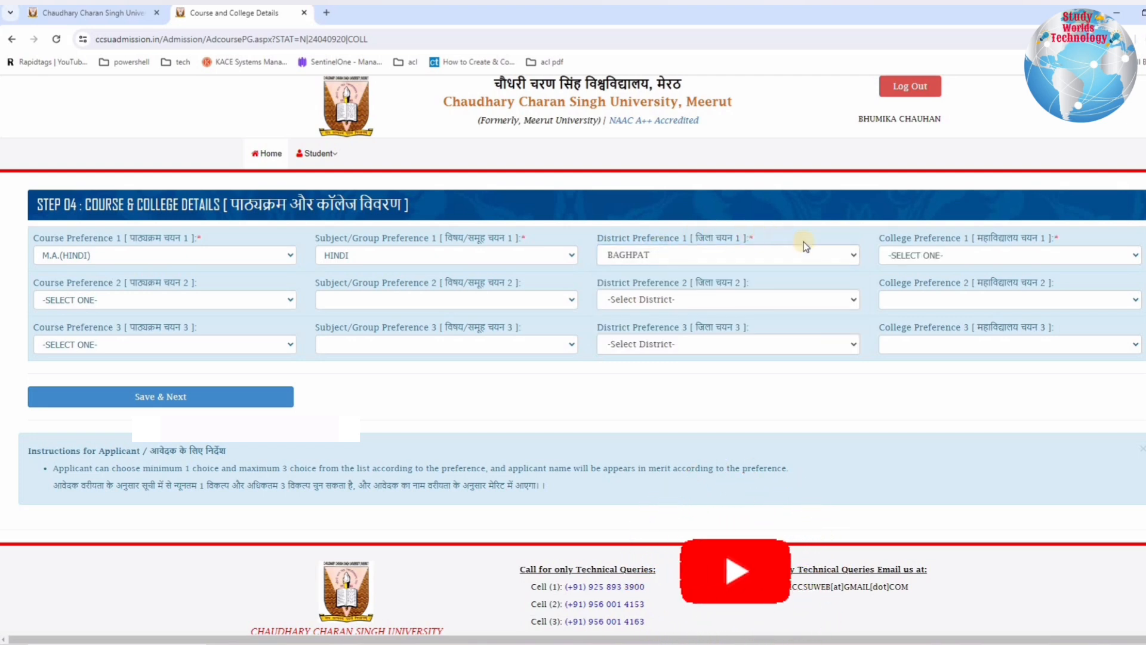
click(908, 255)
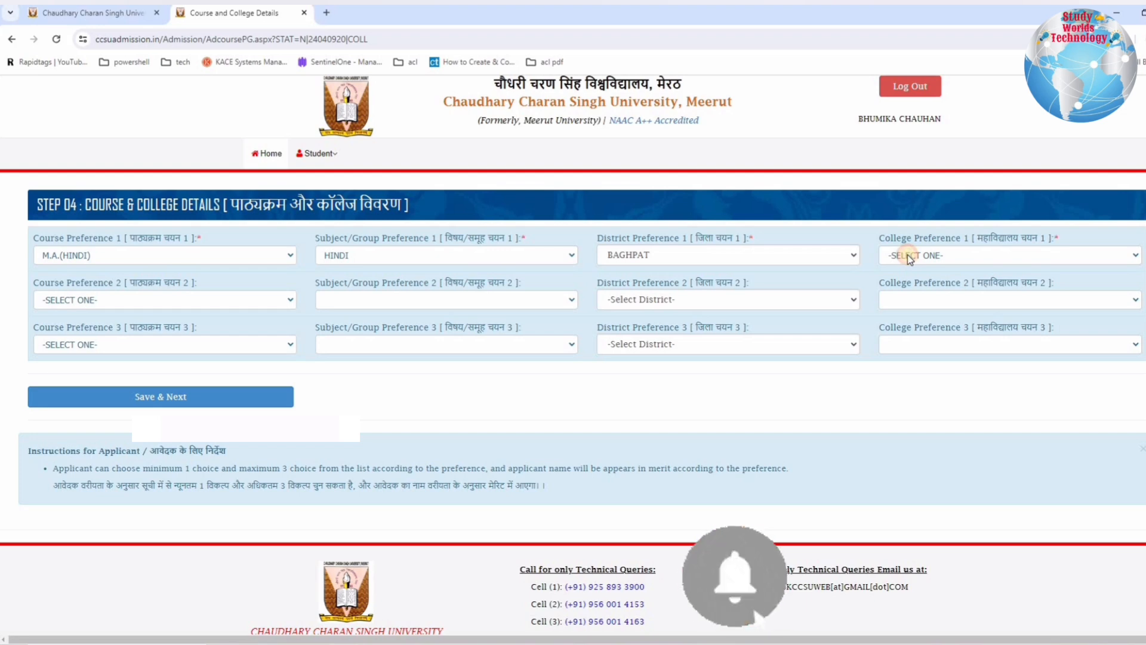
click(907, 255)
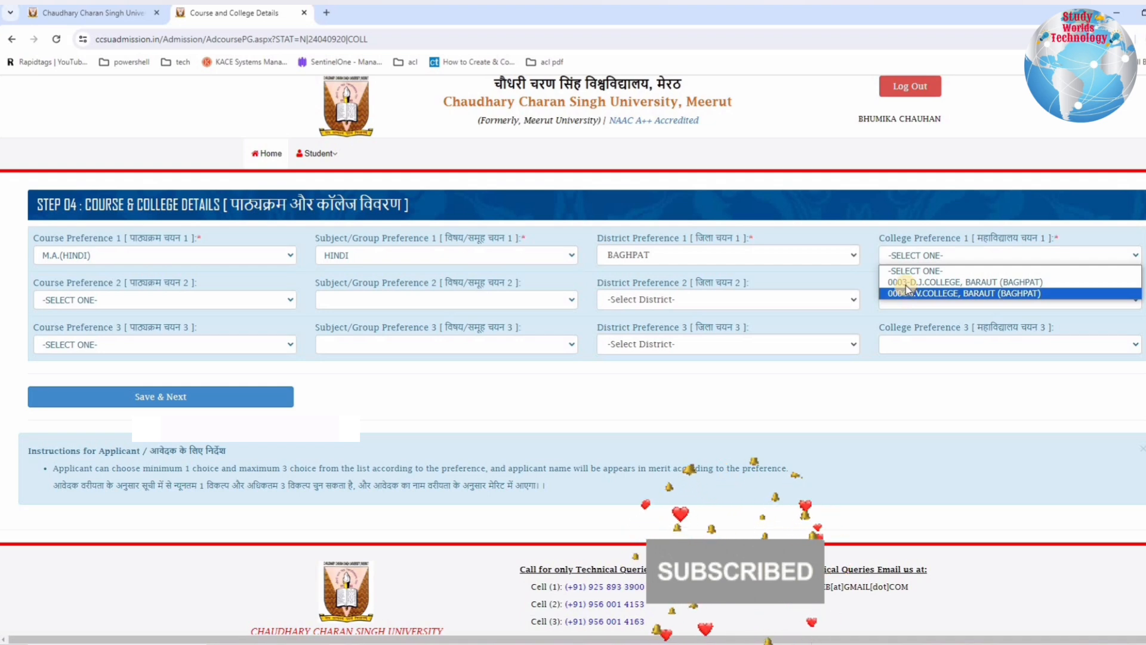
click(906, 283)
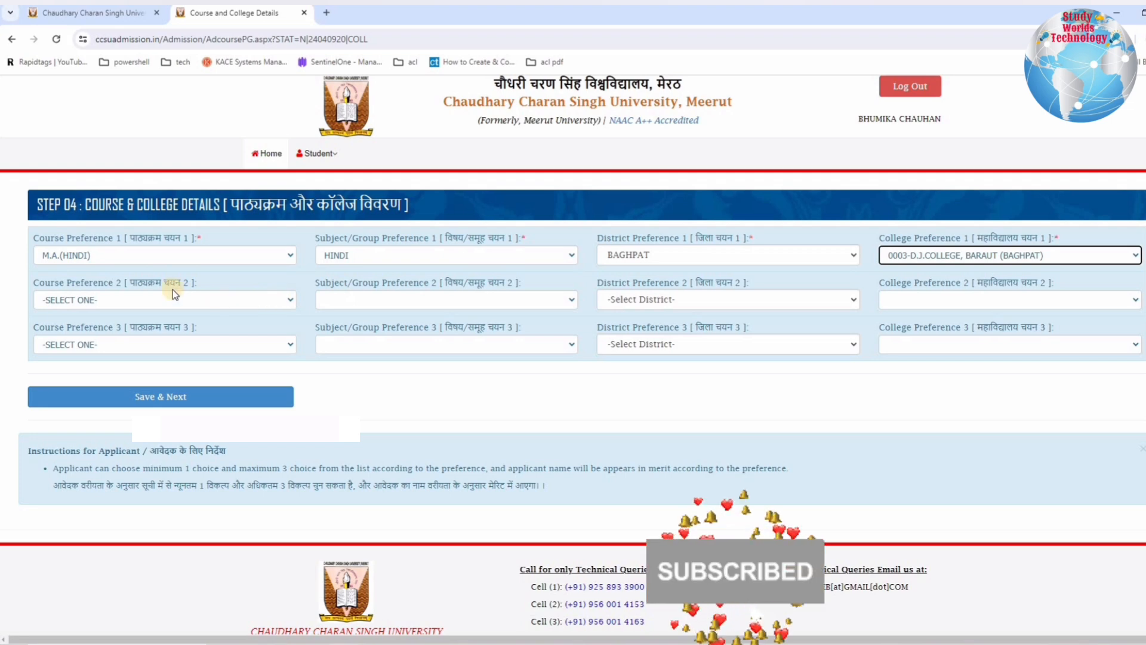
Step: Set Course Preference 2 to M.A.(HINDI) and Subject/Group Preference 2 to HINDI
click(96, 300)
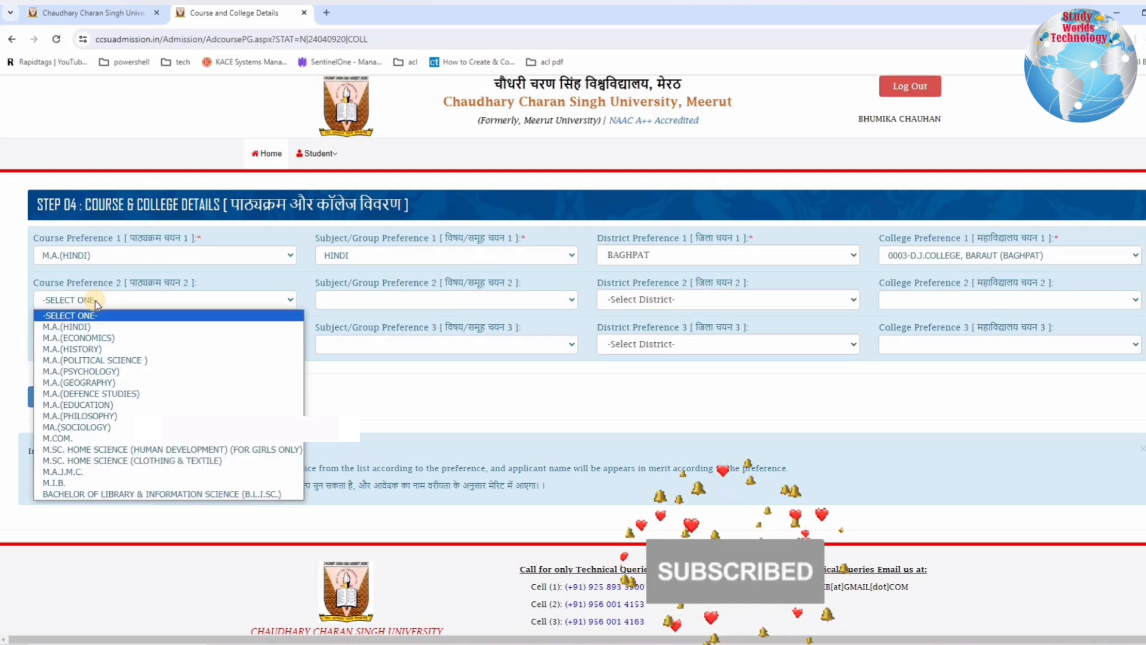
click(60, 327)
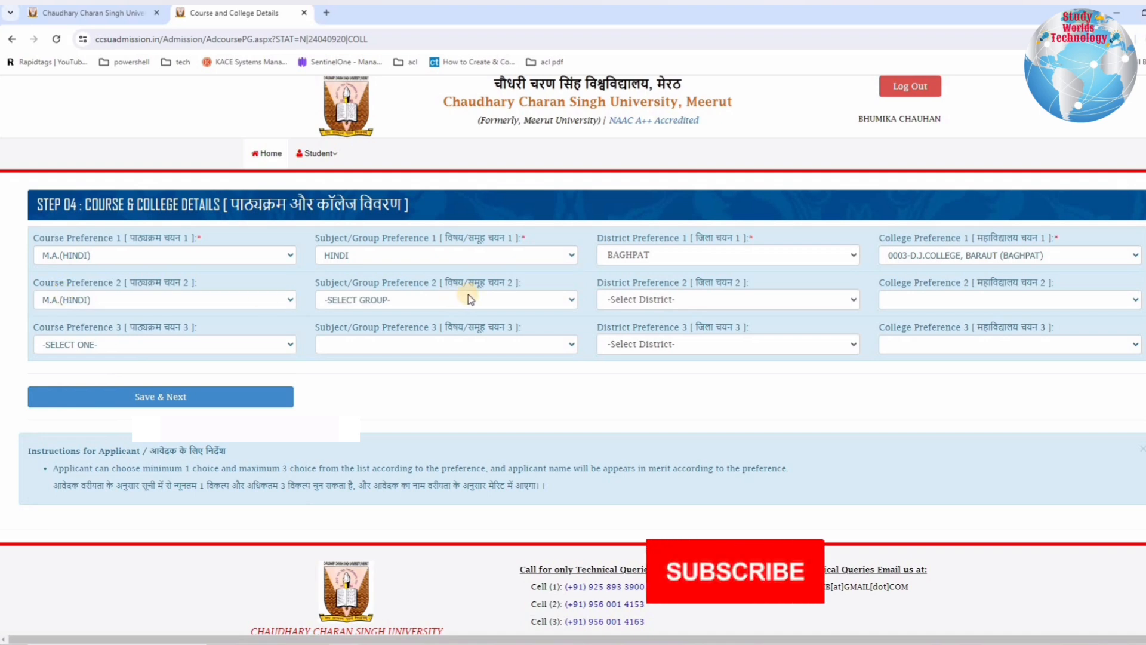
click(430, 306)
click(439, 298)
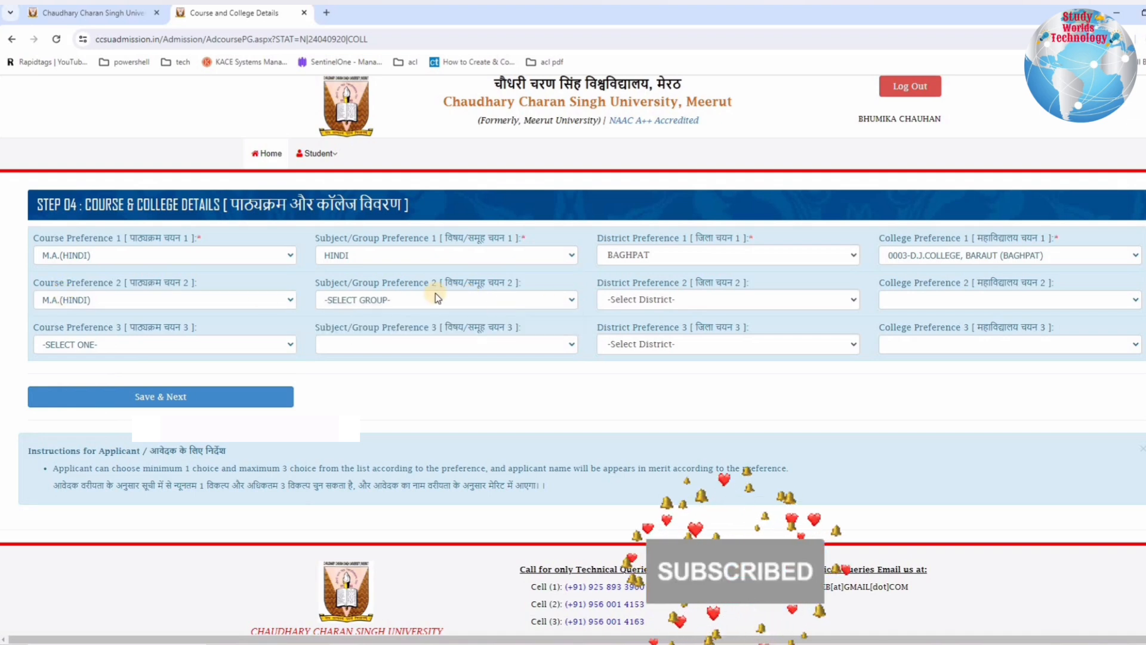
click(406, 299)
click(352, 327)
Step: Set District Preference 2 to BAGHPAT and College Preference 2 to 0004-J.V.COLLEGE, BARAUT (BAGHPAT)
click(702, 297)
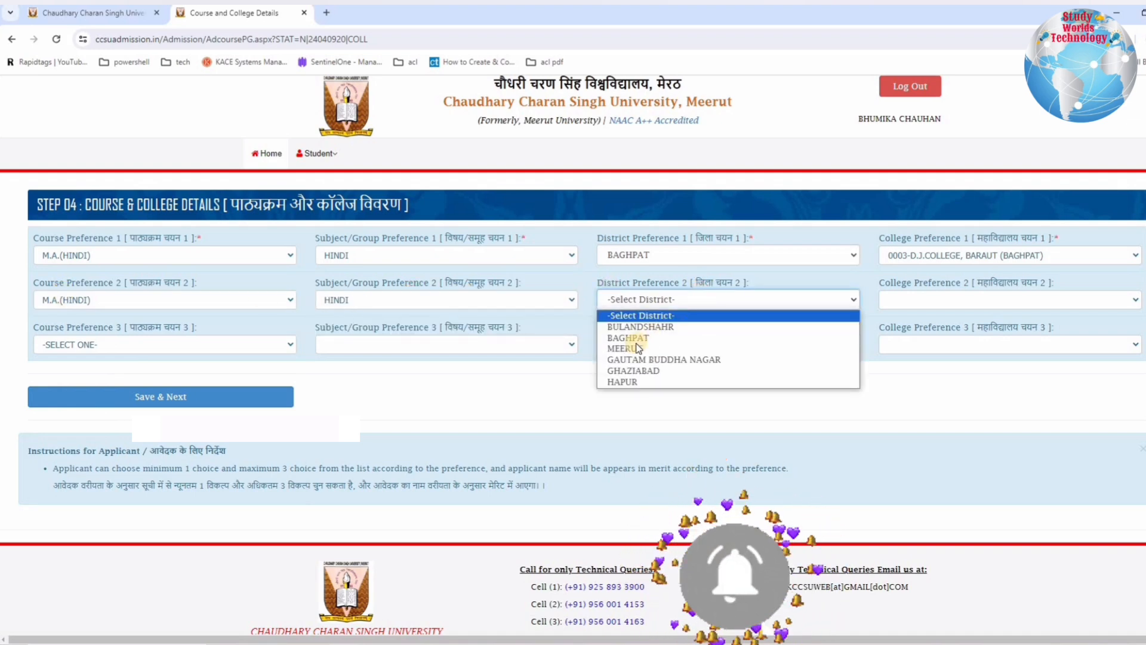
click(636, 333)
click(928, 300)
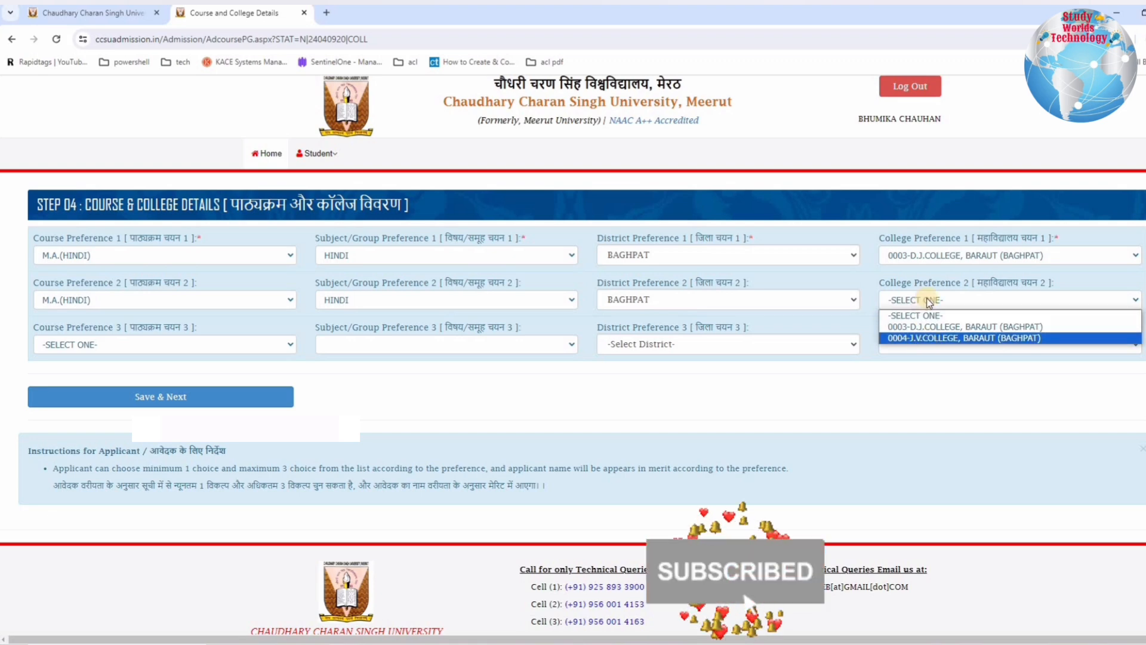
click(928, 338)
Step: Change District Preference 2 to GHAZIABAD and College Preference 2 to 0024-S.D. COLLEGE, GHAZIABAD
click(716, 300)
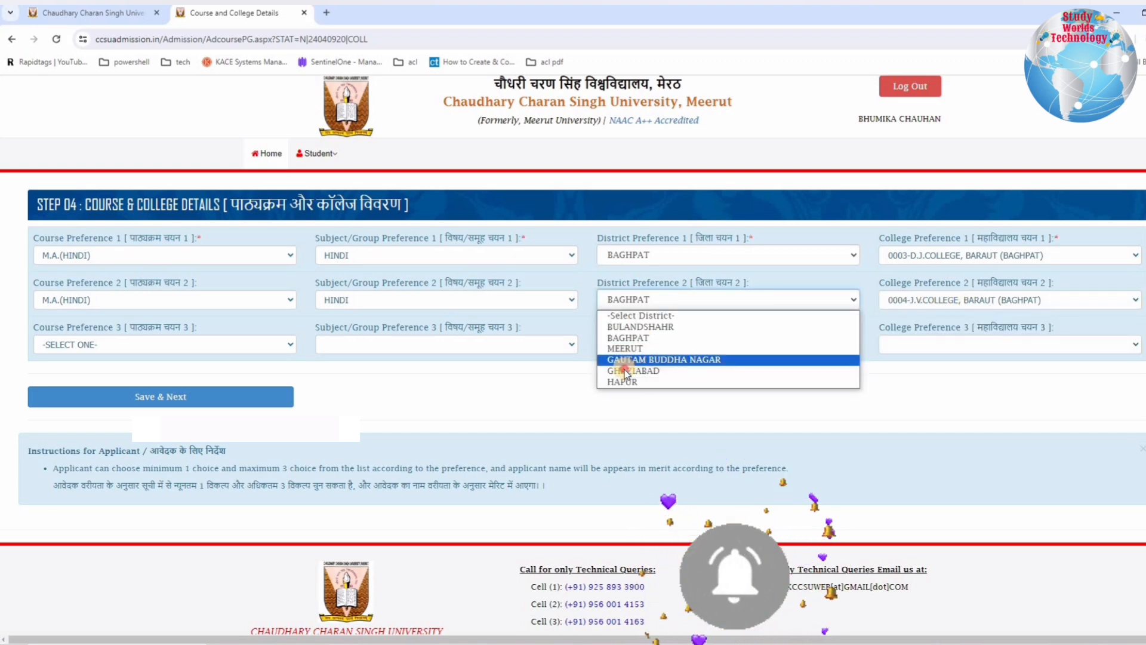
click(627, 370)
click(908, 302)
click(919, 339)
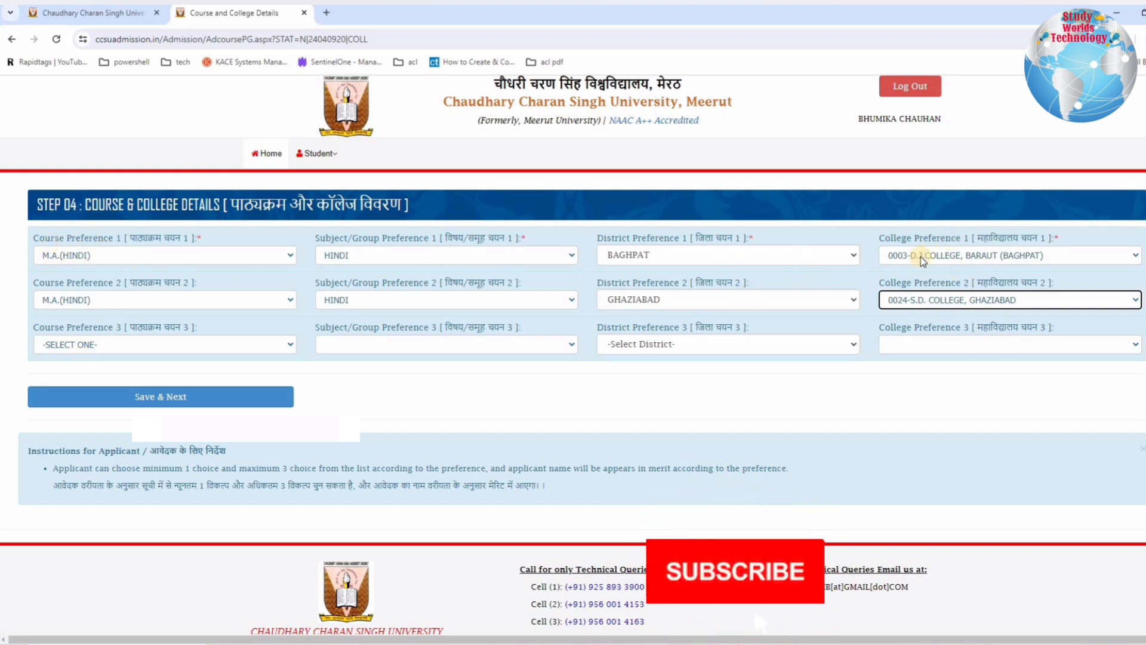
click(76, 300)
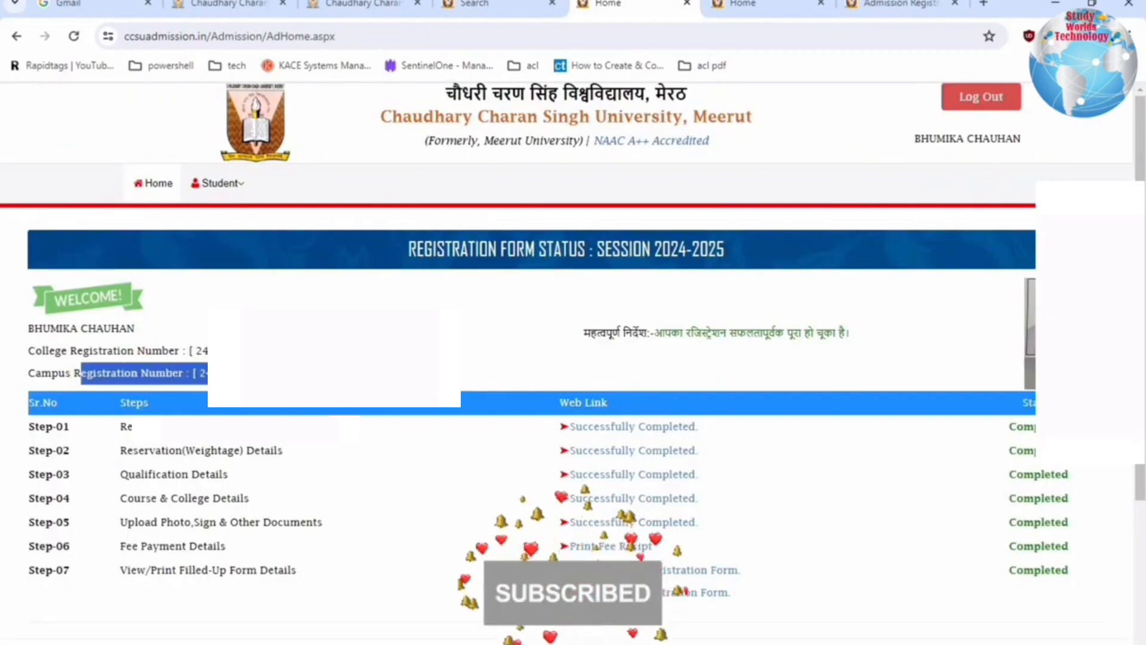
Step: Examine the college and campus registration numbers on the form status page and view the printable campus registration form
click(335, 361)
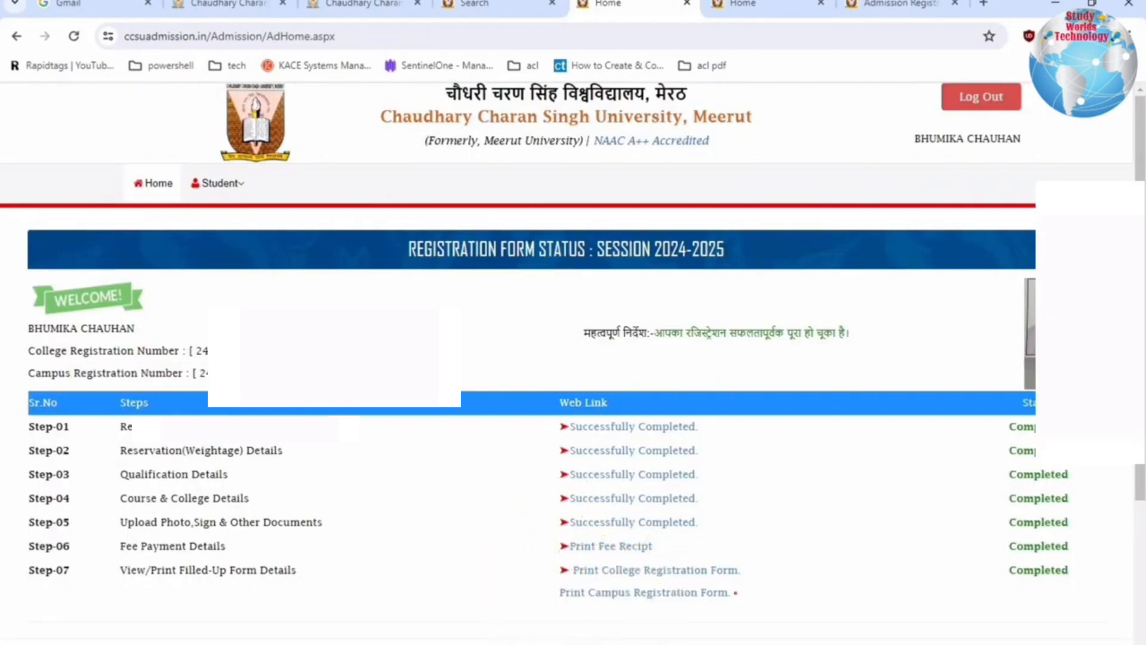
drag(206, 376, 137, 378)
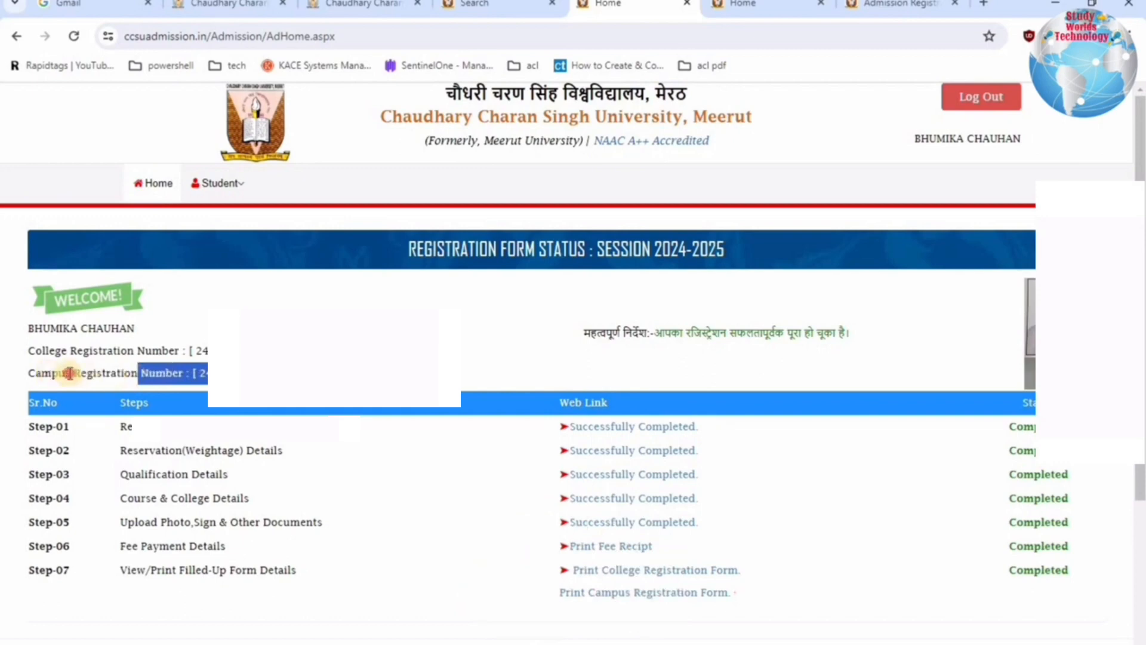
drag(51, 373, 209, 373)
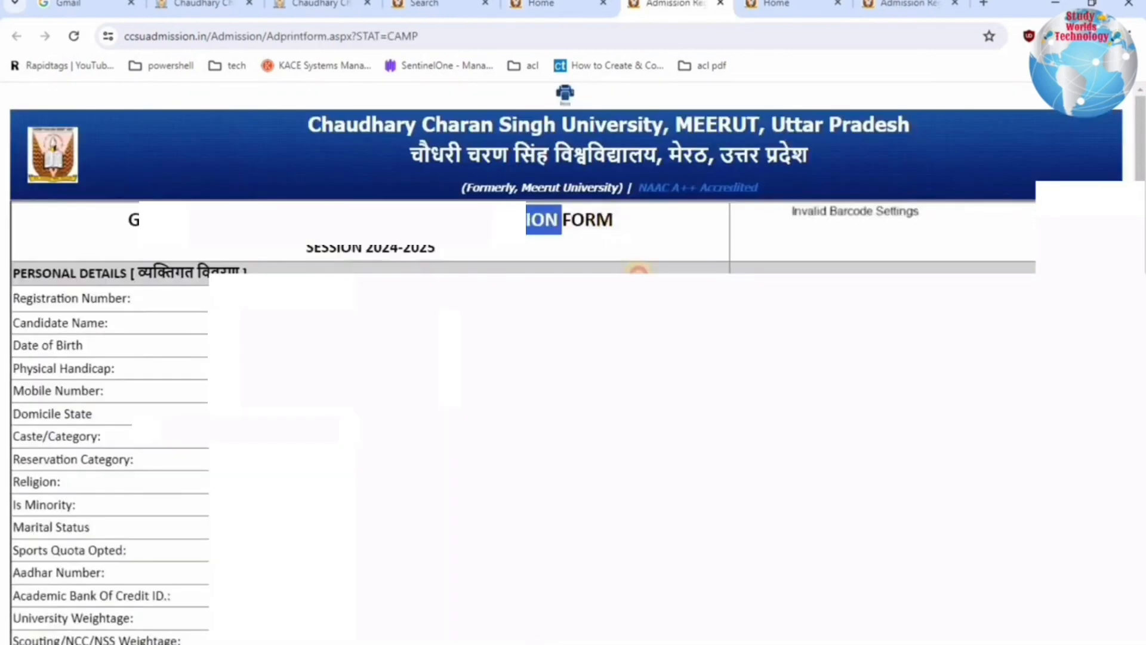
drag(561, 220, 613, 220)
click(542, 3)
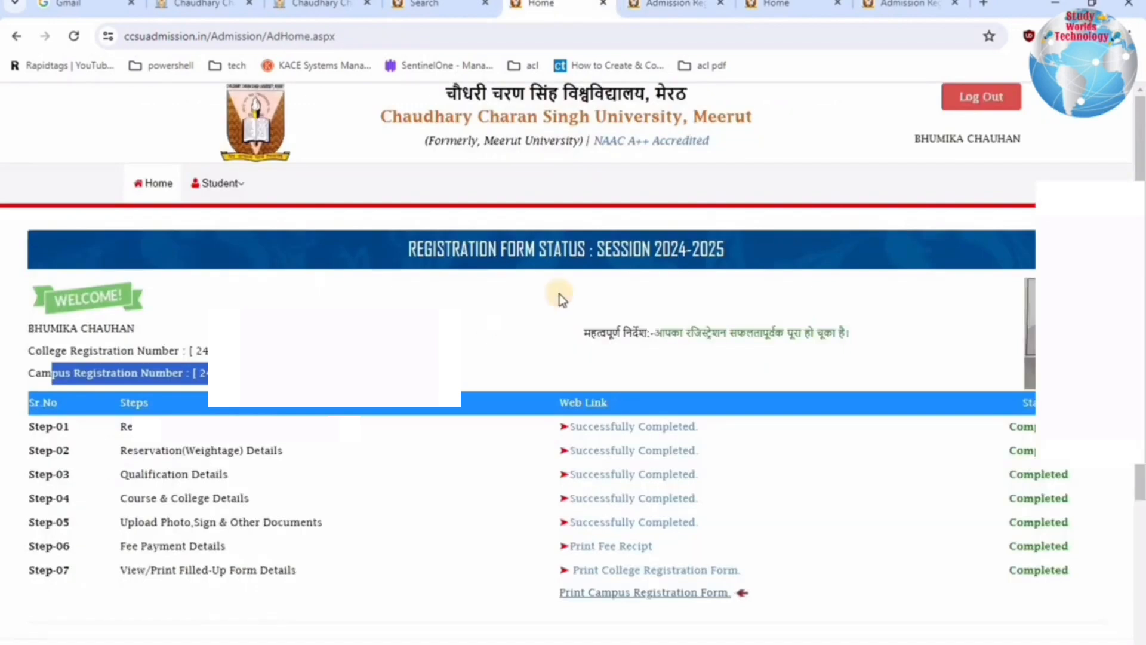
click(709, 291)
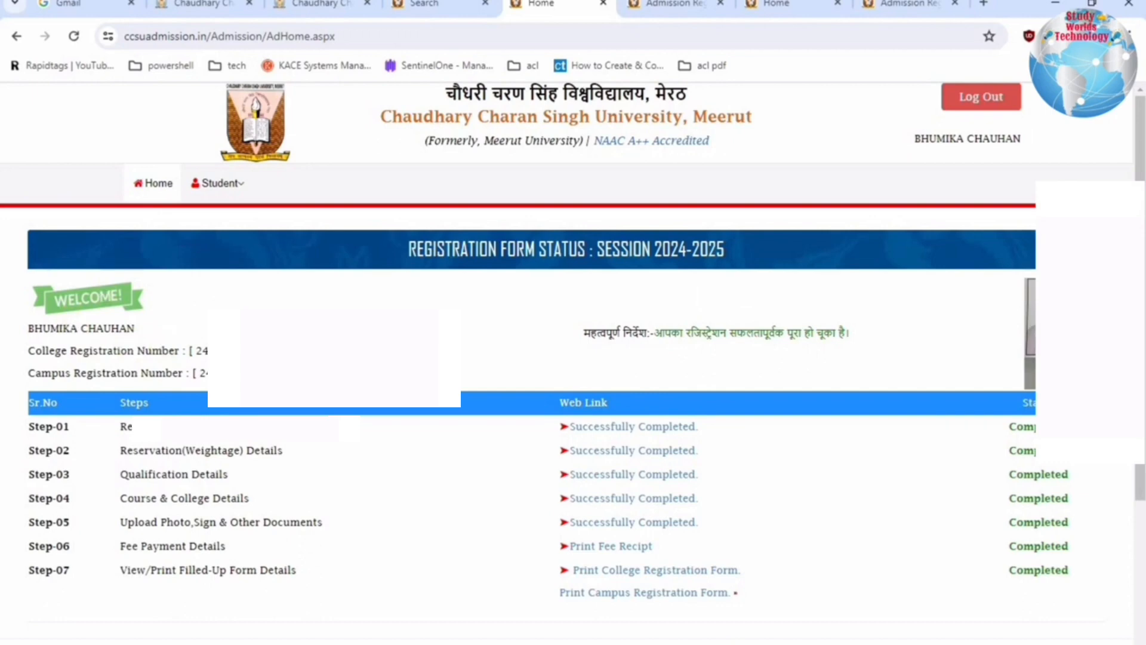
drag(128, 350, 206, 351)
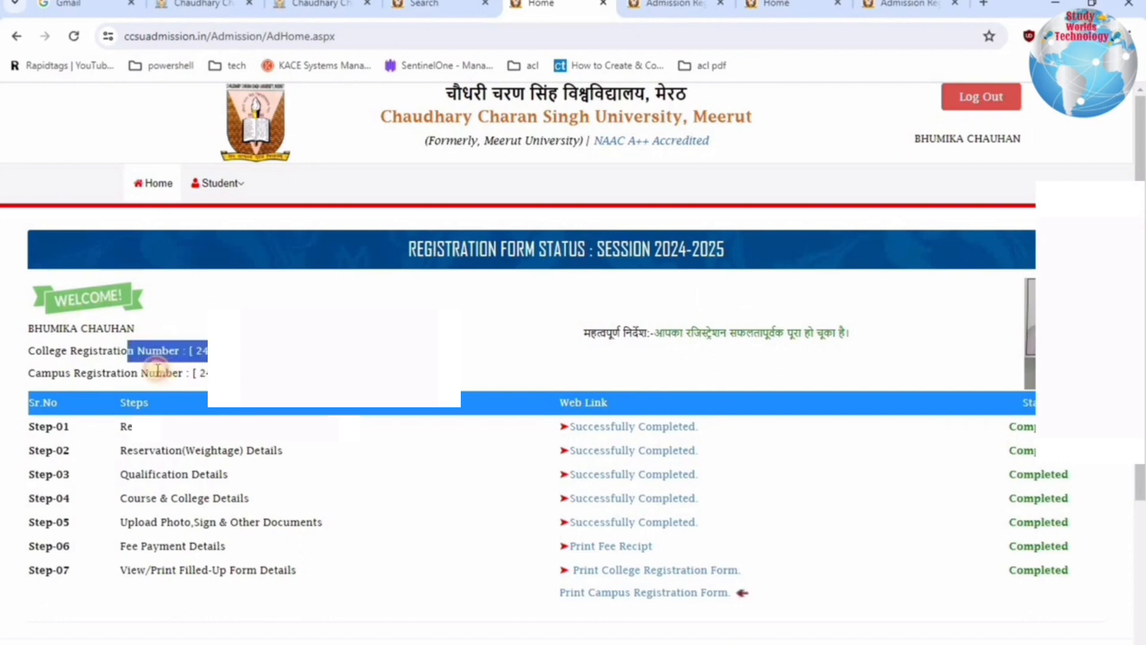